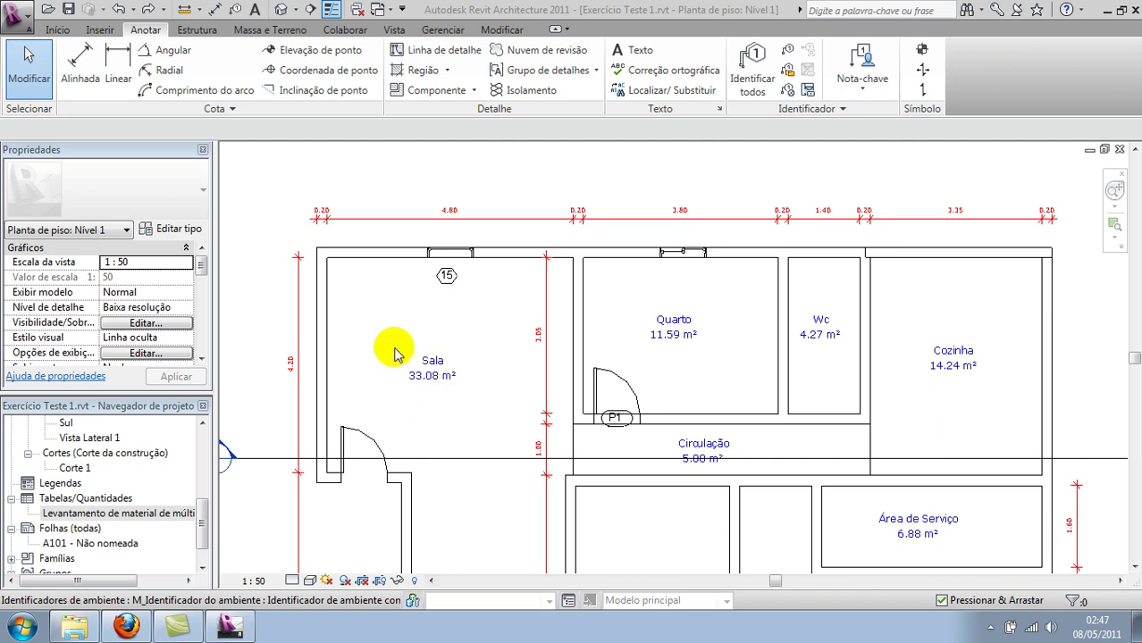
Place a second window in Sala's top wall, left of the existing window.
scroll(449, 326, "up", 2)
scroll(592, 323, "up", 1)
scroll(581, 319, "up", 2)
scroll(496, 378, "down", 1)
scroll(583, 388, "up", 1)
mouse_move(583, 388)
middle_mouse_down()
mouse_move(520, 379)
mouse_move(573, 339)
mouse_move(538, 345)
middle_mouse_up()
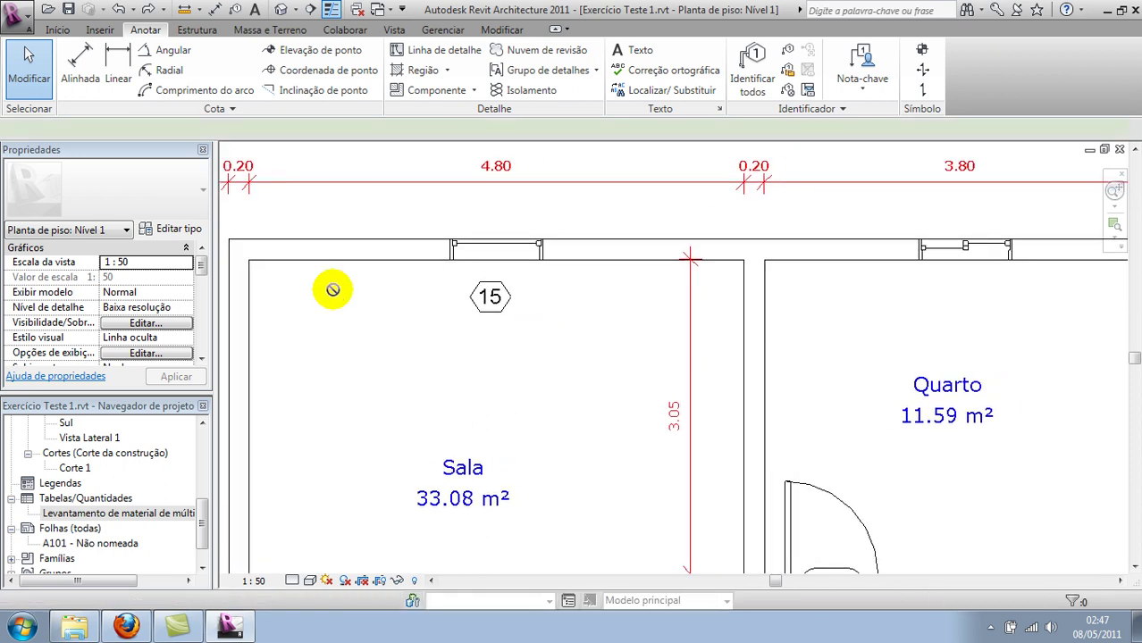
key("n")
left_click(333, 253)
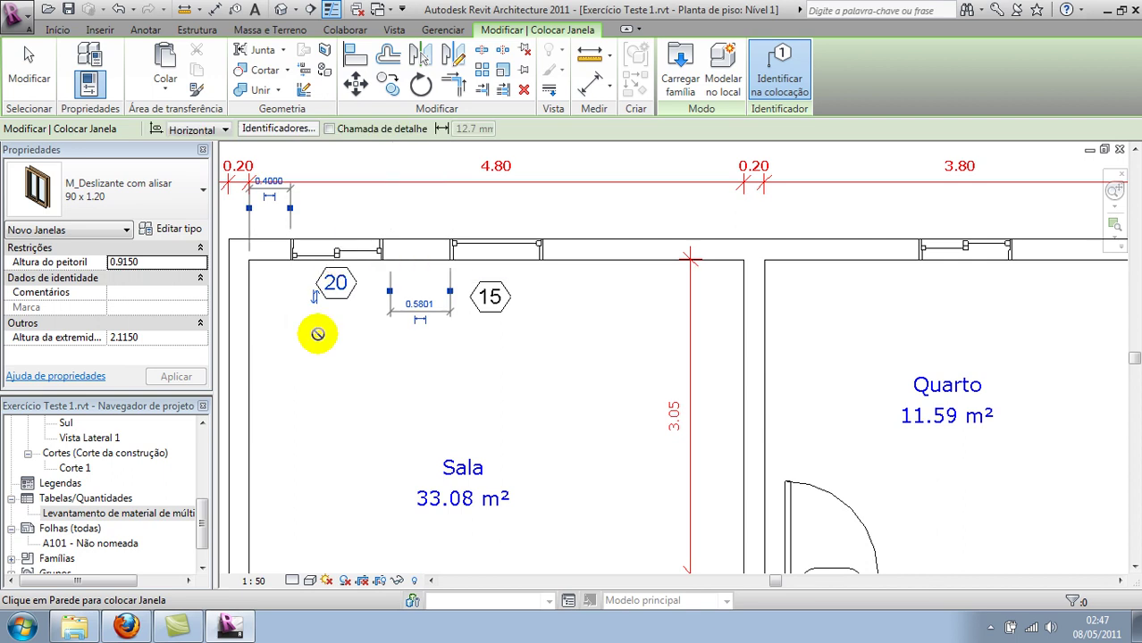
scroll(407, 375, "down", 1)
middle_click_drag(408, 375, 452, 388)
key("Escape")
Pan and zoom around the Nível 1 plan to frame the Sala room.
scroll(439, 344, "up", 1)
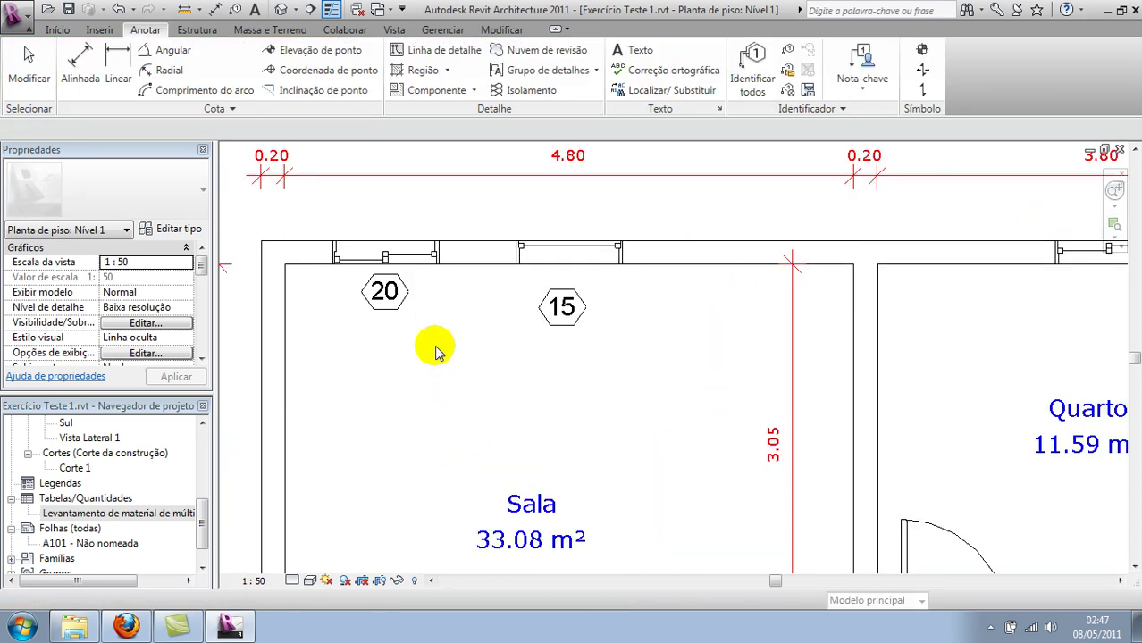
middle_click_drag(439, 344, 505, 269)
scroll(504, 268, "down", 1)
scroll(509, 323, "down", 1)
mouse_move(510, 365)
middle_mouse_down()
mouse_move(540, 236)
mouse_move(520, 352)
middle_mouse_up()
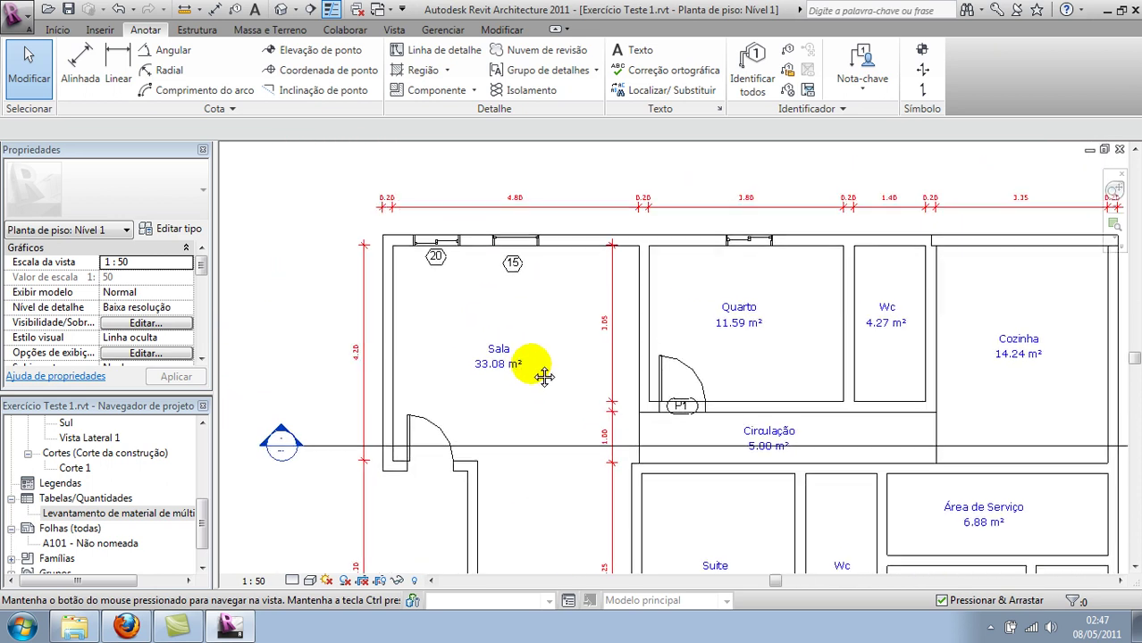
scroll(452, 313, "up", 3)
middle_click_drag(438, 297, 422, 356)
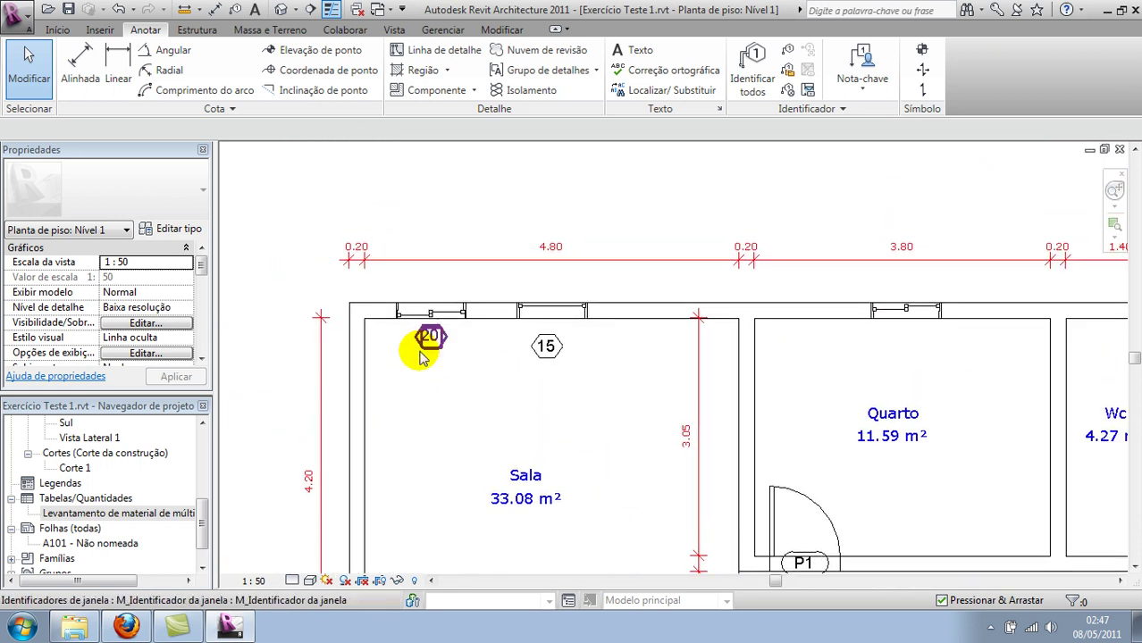
scroll(492, 371, "down", 1)
mouse_move(491, 372)
middle_mouse_down()
mouse_move(407, 362)
mouse_move(334, 319)
middle_mouse_up()
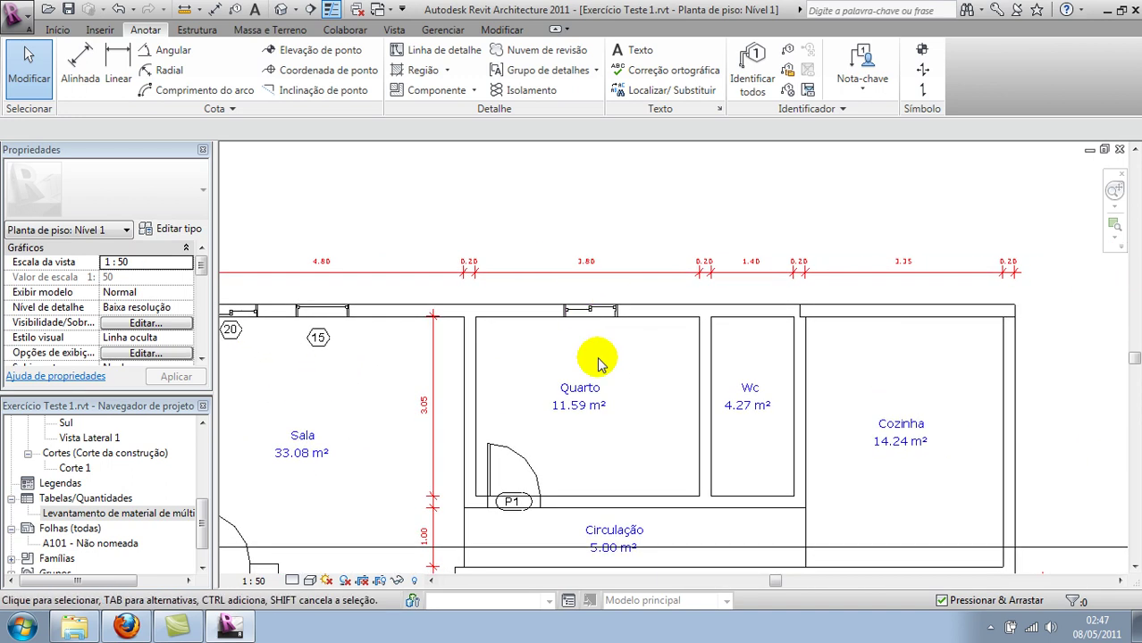
middle_click_drag(553, 339, 672, 377)
Delete the Sala room, undo the deletion, and recentre on Sala and Quarto.
left_click_drag(554, 326, 494, 333)
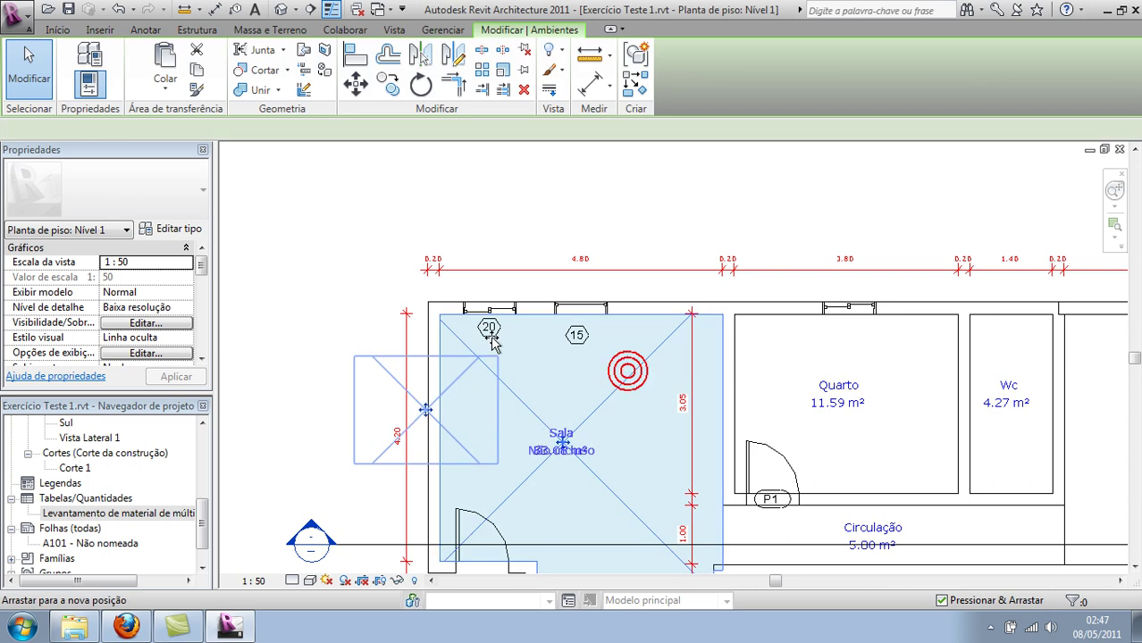
key("Delete")
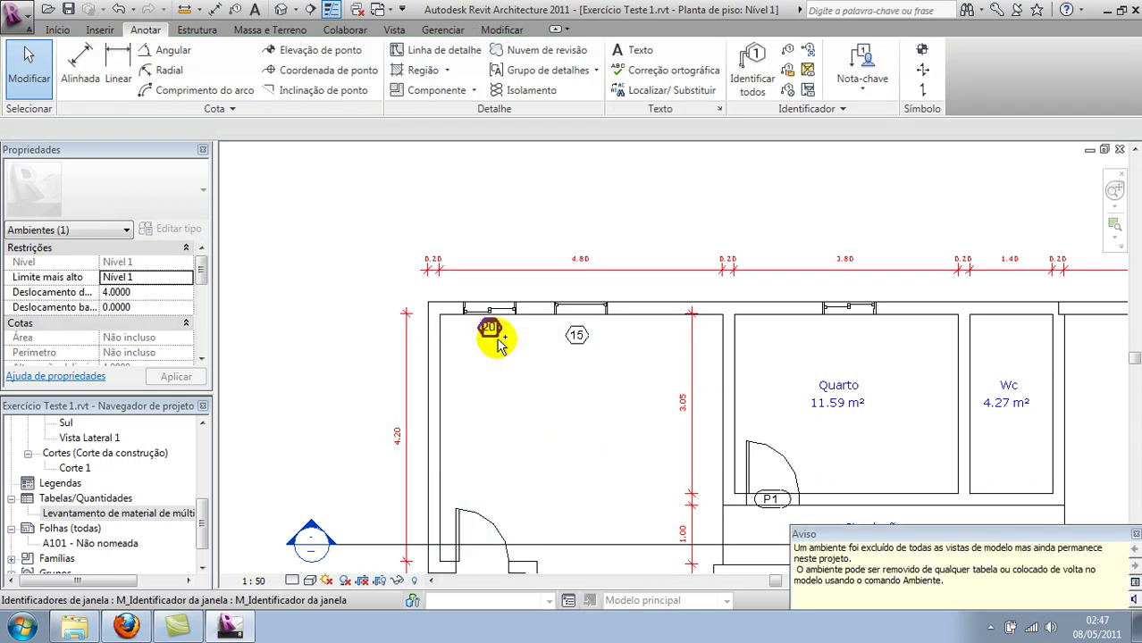
key("ctrl+z")
key("ctrl+z")
left_click_drag(492, 331, 580, 340)
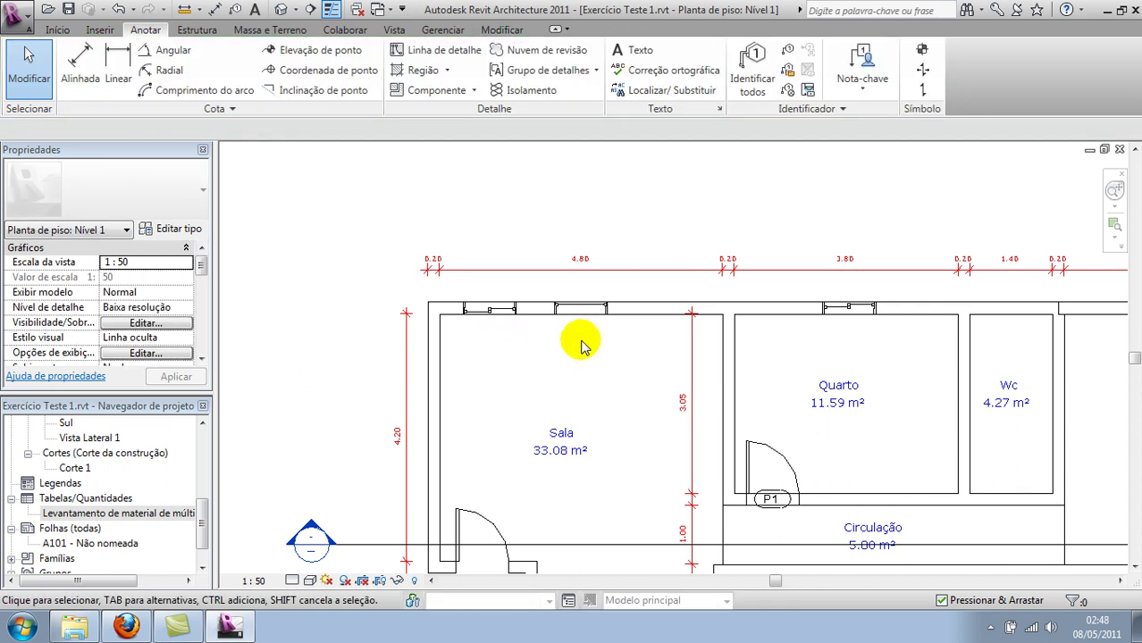
mouse_move(596, 357)
middle_mouse_down()
mouse_move(517, 349)
mouse_move(539, 308)
middle_mouse_up()
scroll(514, 350, "up", 2)
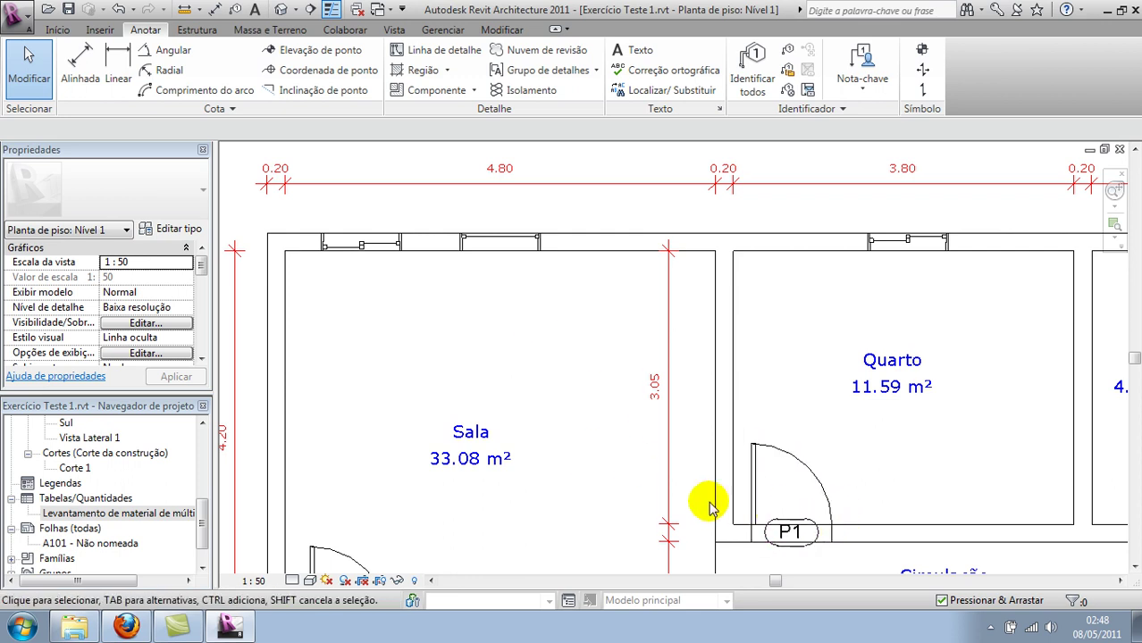
middle_click_drag(469, 323, 501, 354)
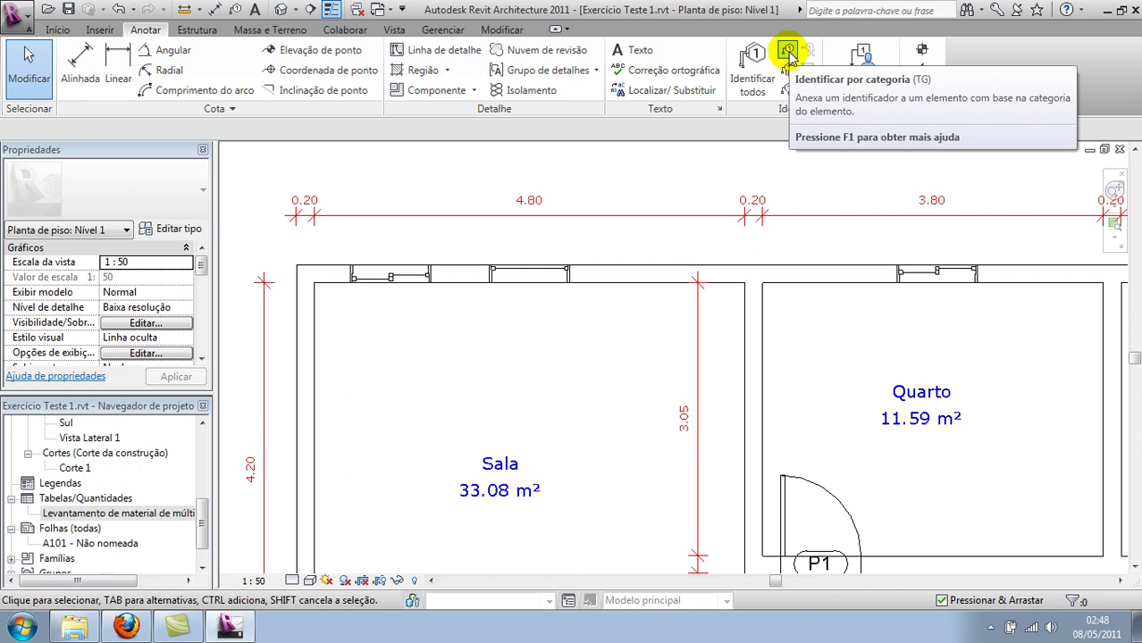
Tag Sala's two top-wall windows by category as 20 and 15.
left_click(787, 54)
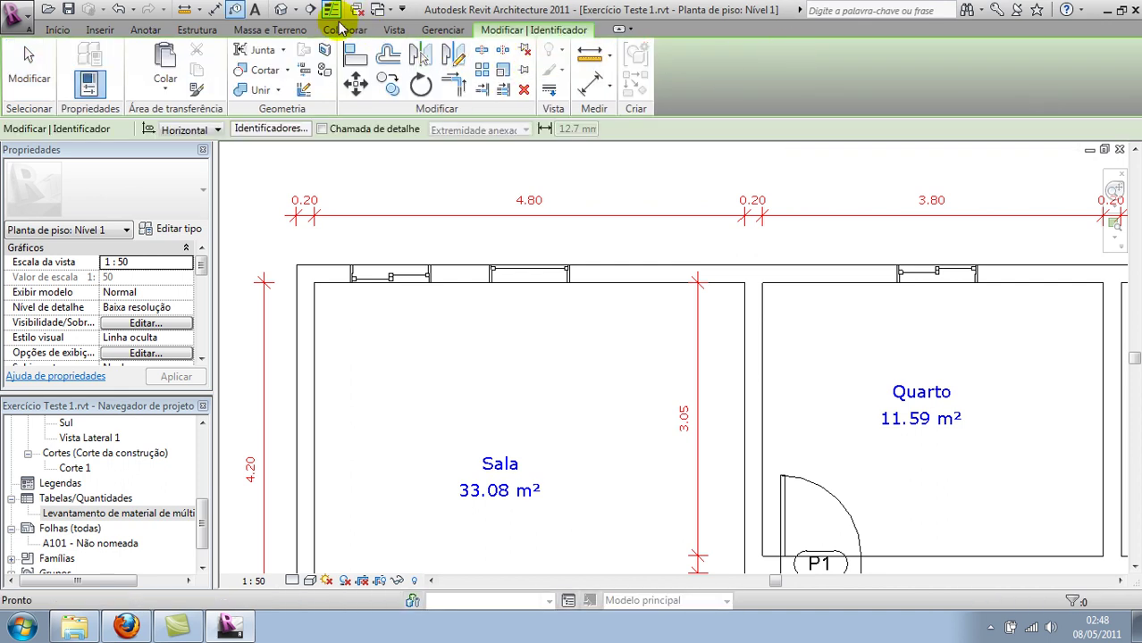
left_click(146, 32)
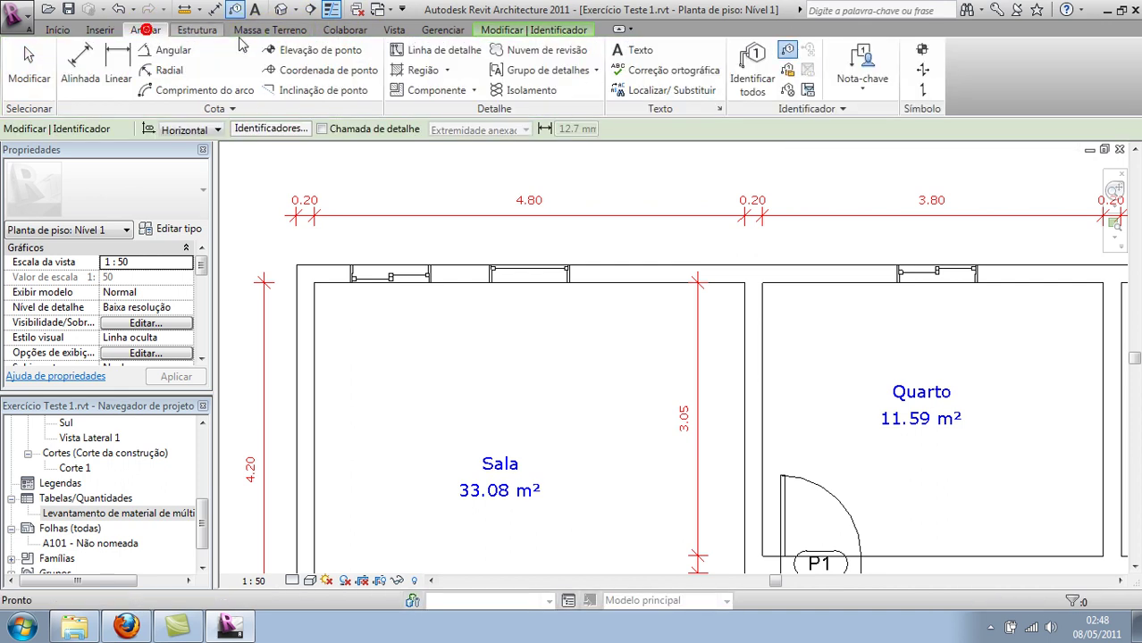
left_click(787, 54)
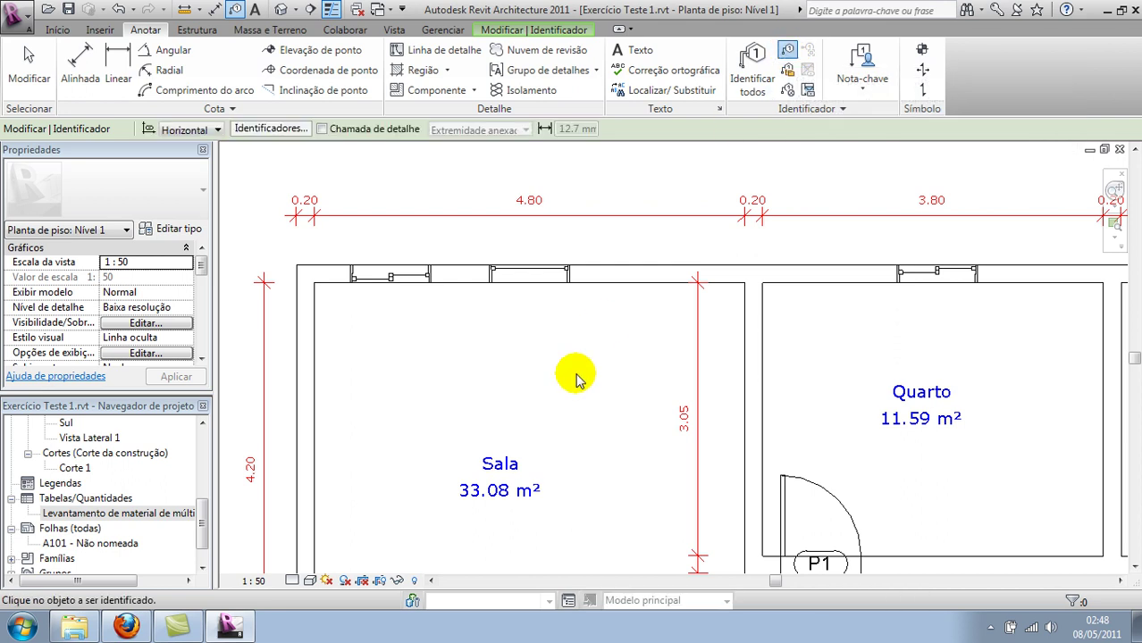
left_click(406, 284)
left_click(528, 275)
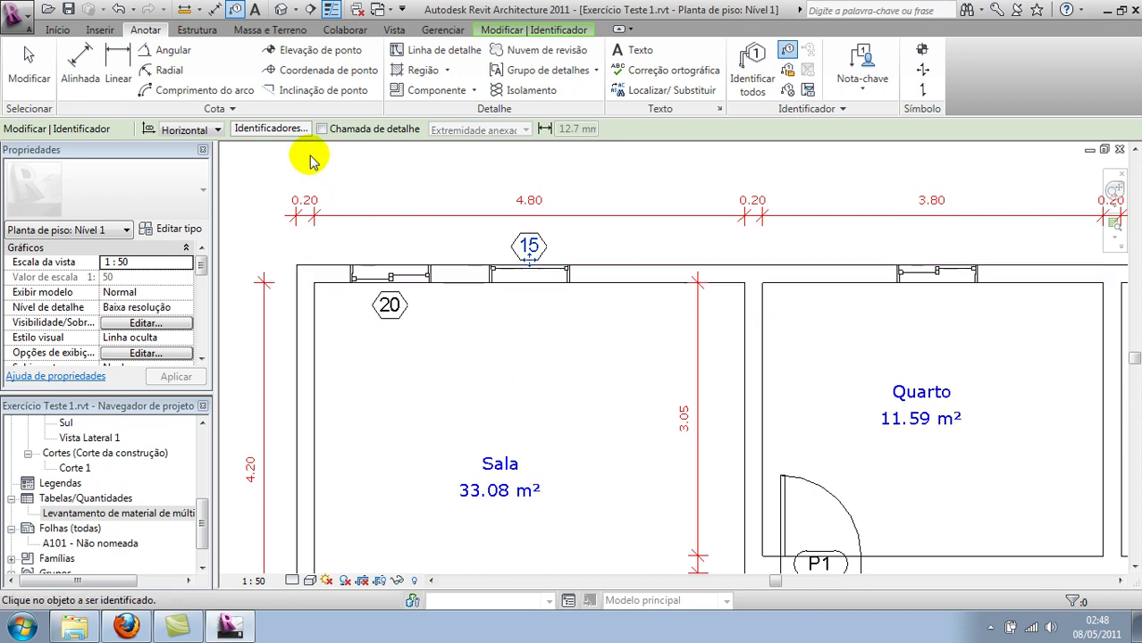
Tag the Quarto window as 20 with a leader line.
left_click(322, 130)
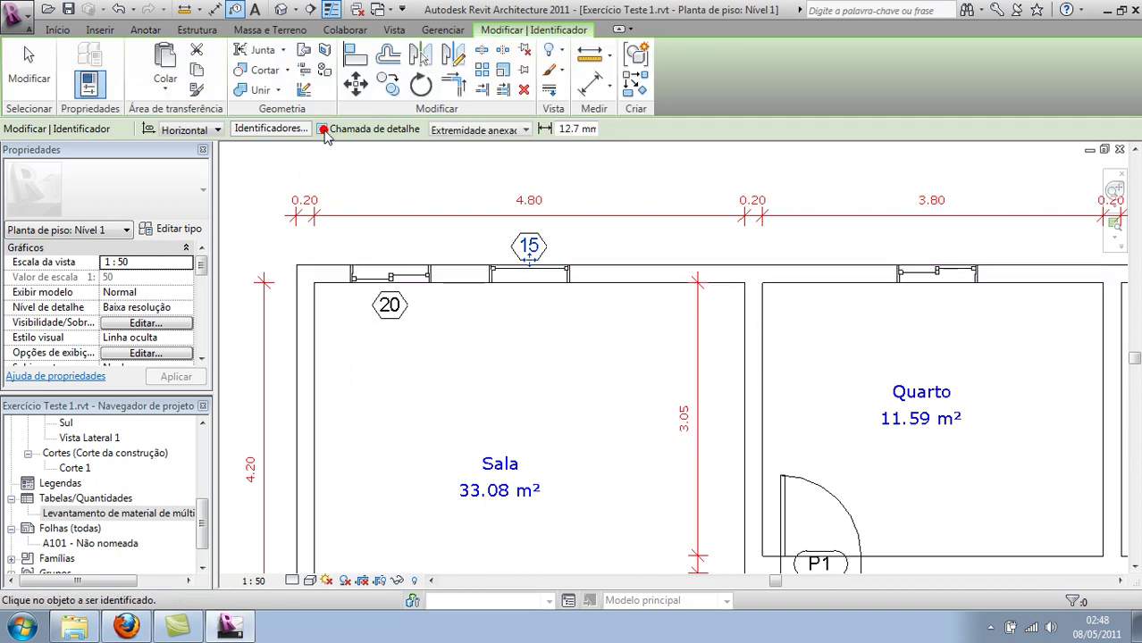
left_click(943, 277)
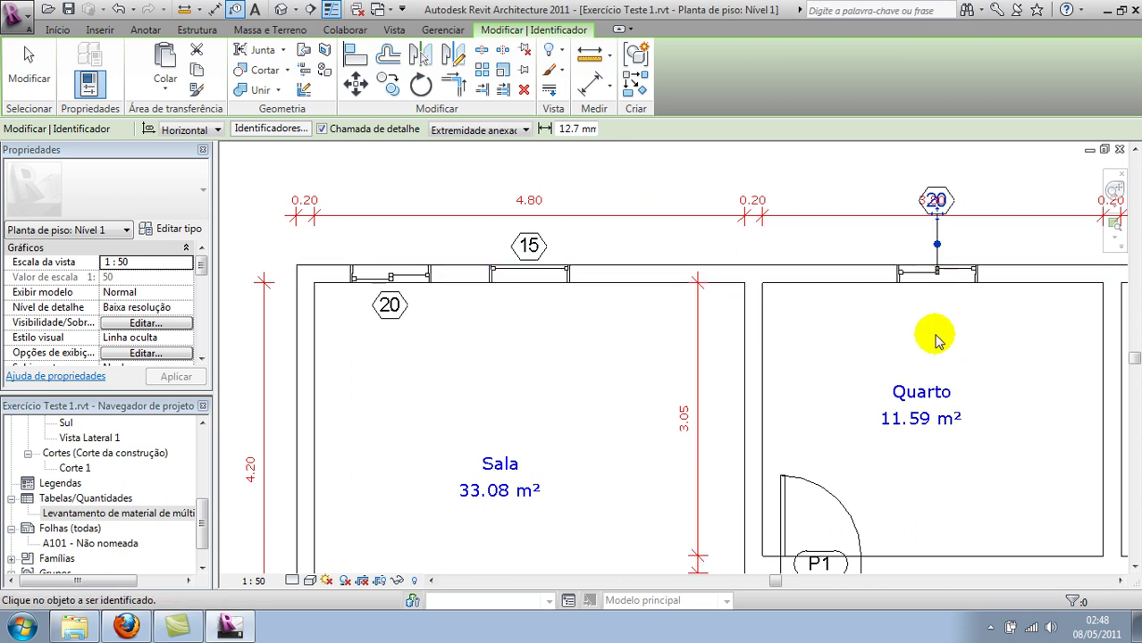
middle_click_drag(936, 332, 724, 241)
scroll(722, 396, "down", 2)
middle_click_drag(669, 311, 751, 185)
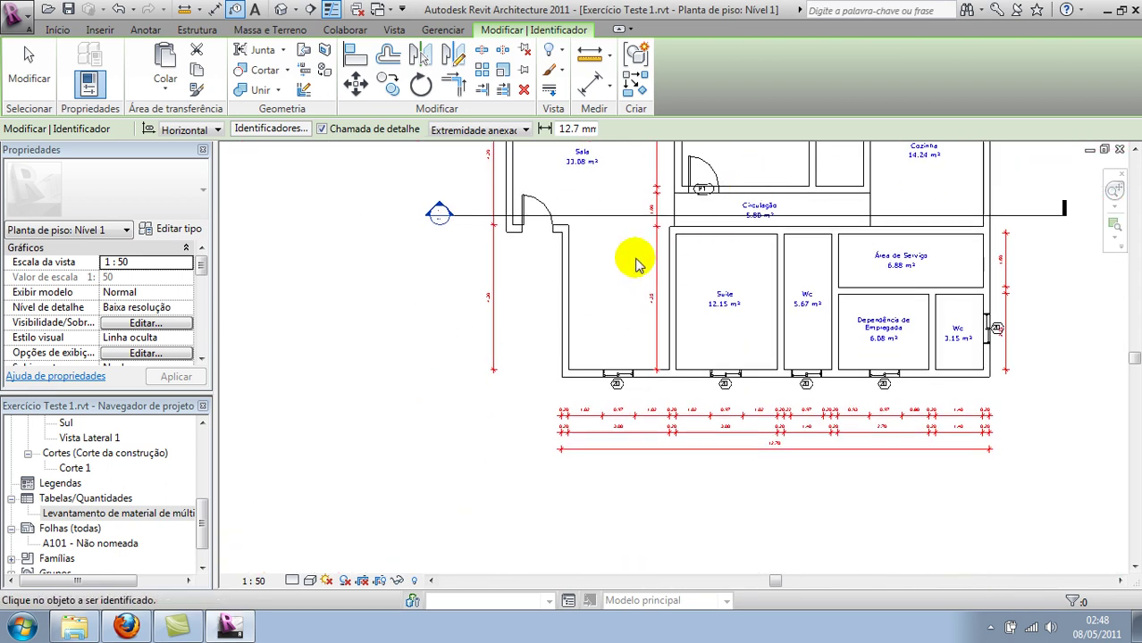
scroll(636, 264, "up", 2)
scroll(694, 372, "up", 2)
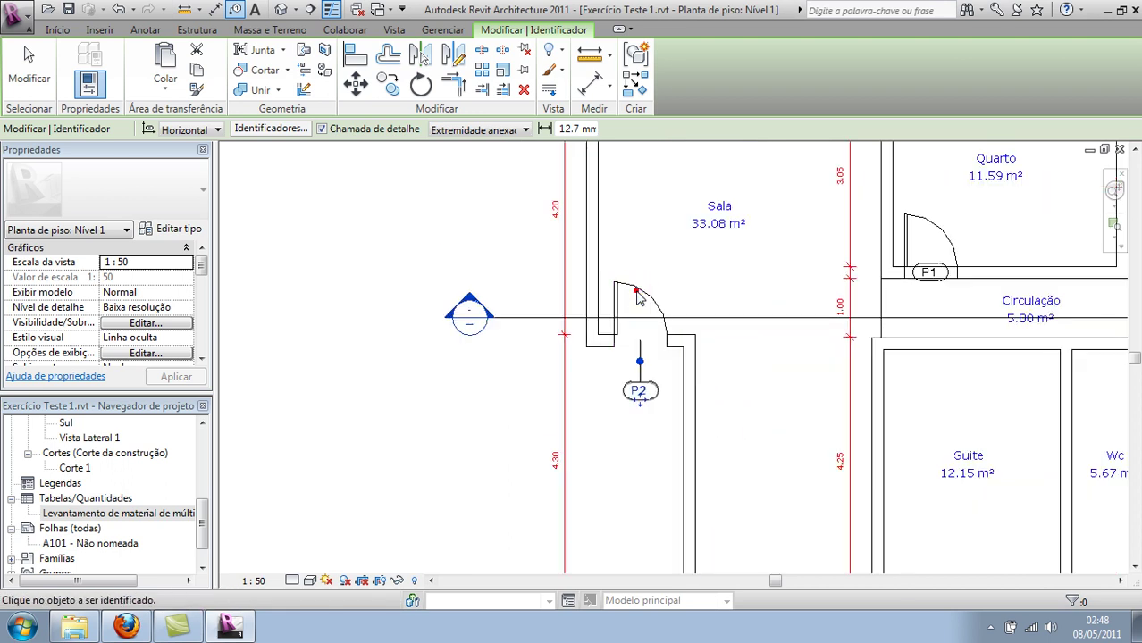
Remove the P2 tag's leader and place the tag beside the Sala door opening.
key("Escape")
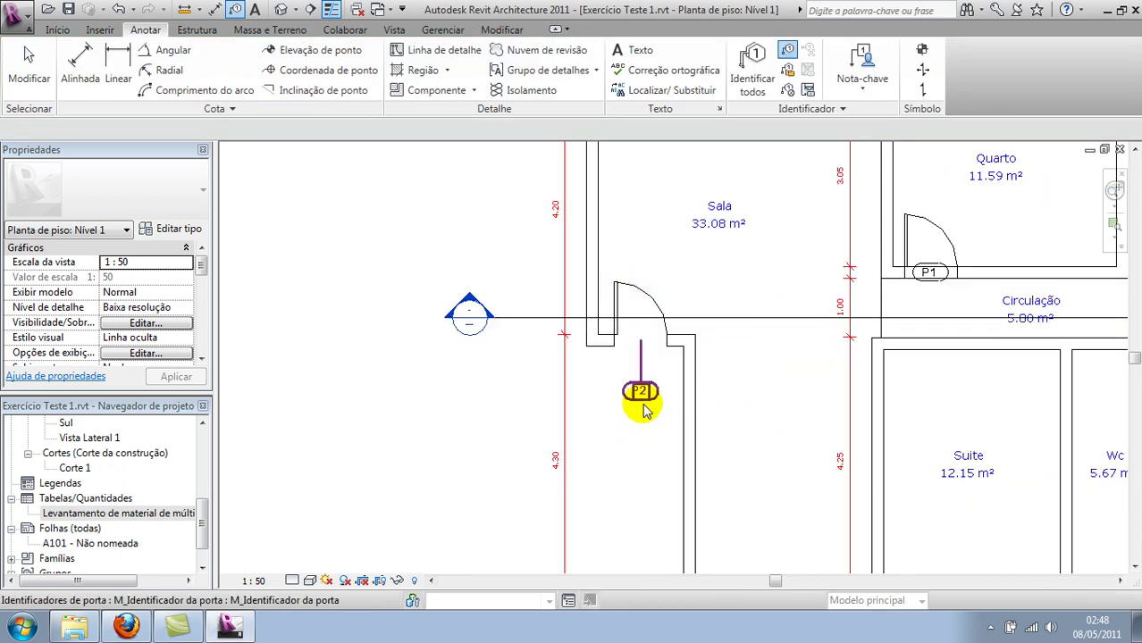
left_click(640, 398)
left_click_drag(640, 407, 503, 409)
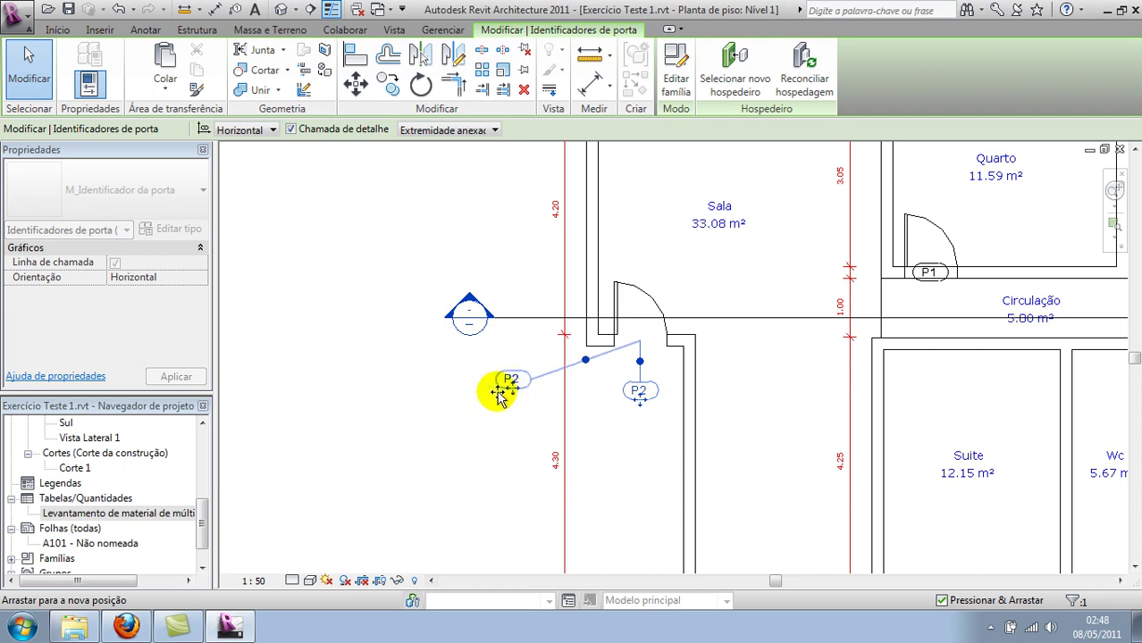
left_click(509, 459)
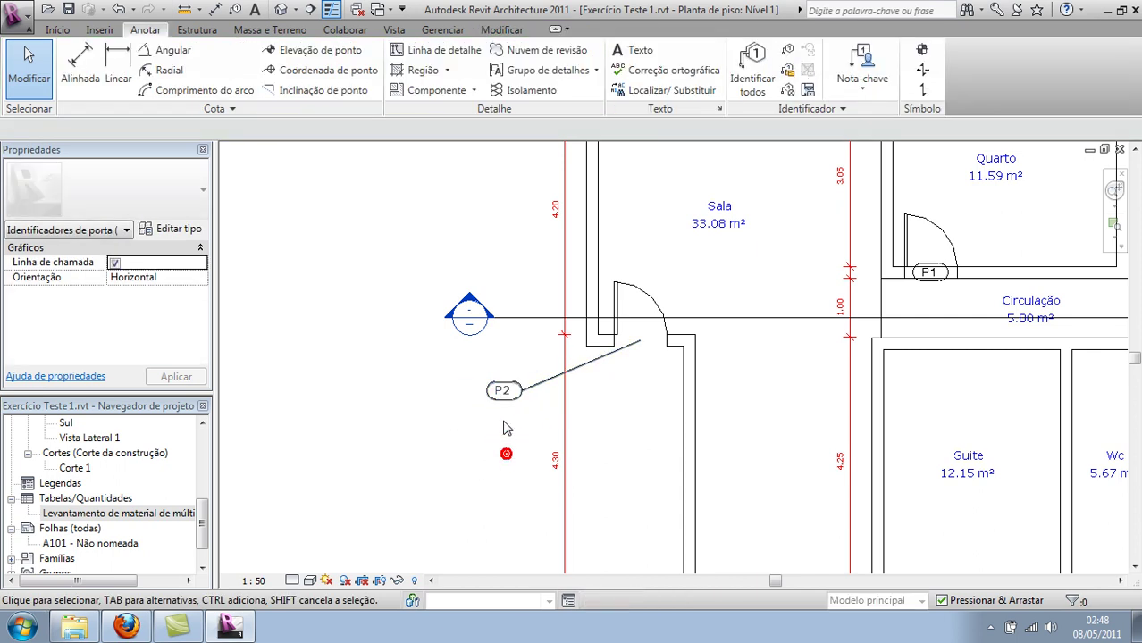
left_click(493, 402)
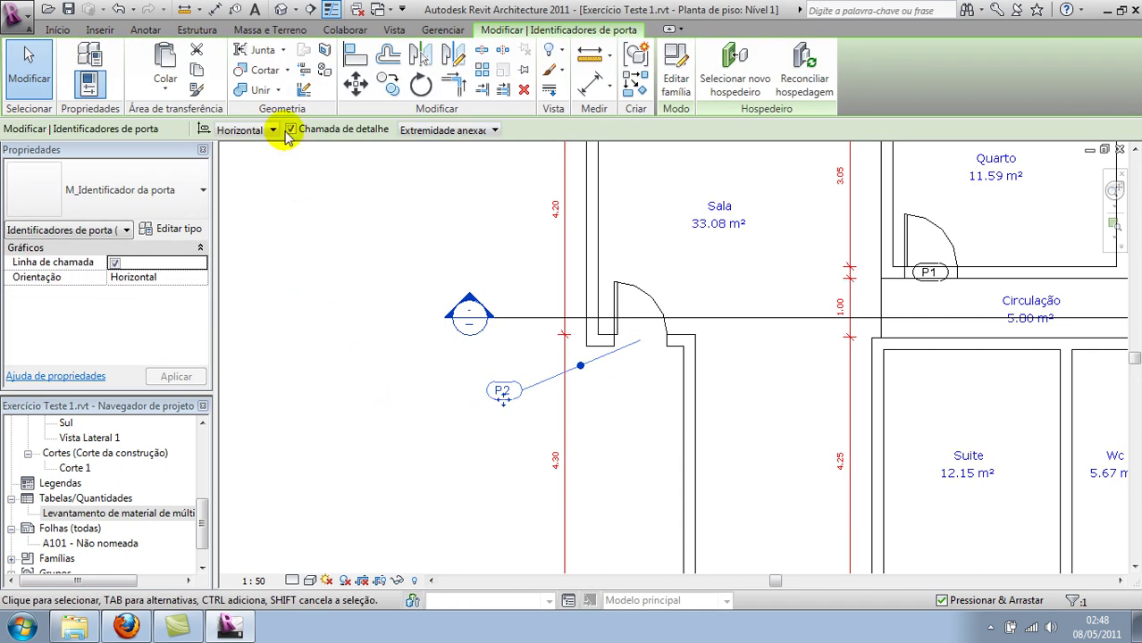
left_click(328, 420)
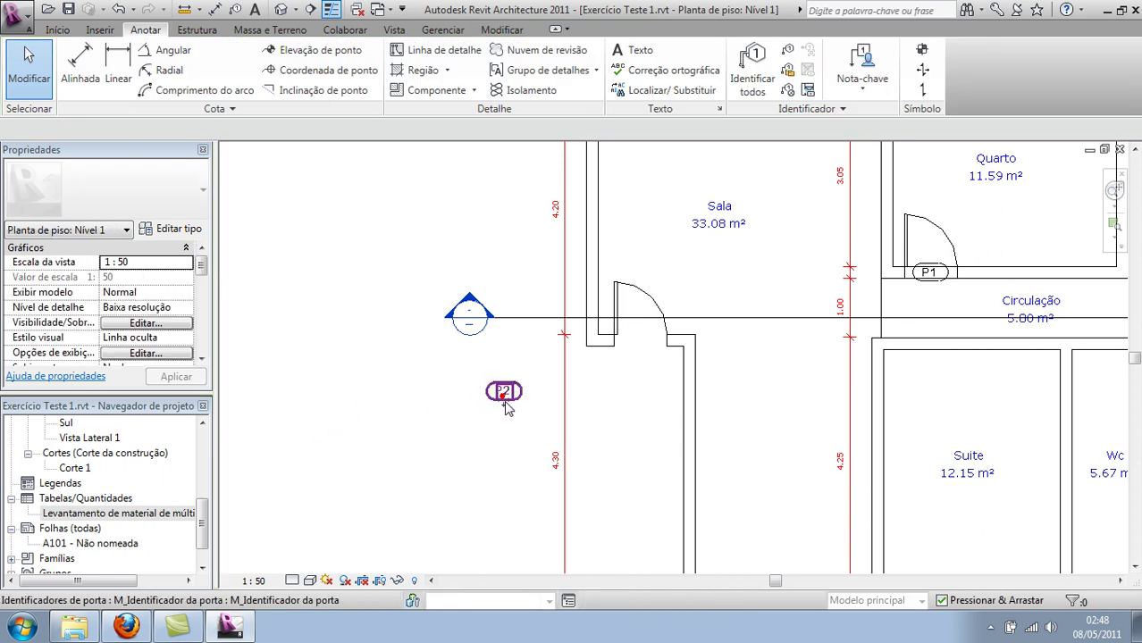
left_click(501, 393)
mouse_move(502, 398)
left_mouse_down()
mouse_move(651, 356)
mouse_move(637, 376)
left_mouse_up()
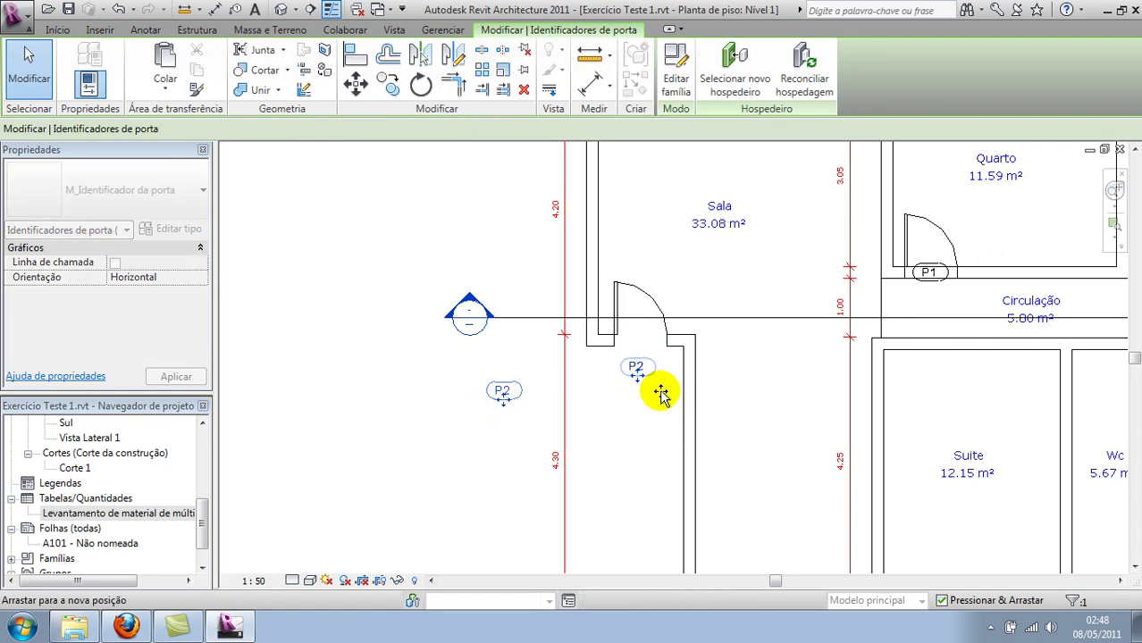
left_click(658, 398)
Zoom in on Sala's top wall and select window tag 20.
scroll(641, 393, "down", 3)
scroll(627, 362, "up", 5)
middle_click_drag(592, 359, 694, 435)
scroll(694, 435, "up", 2)
scroll(679, 429, "up", 1)
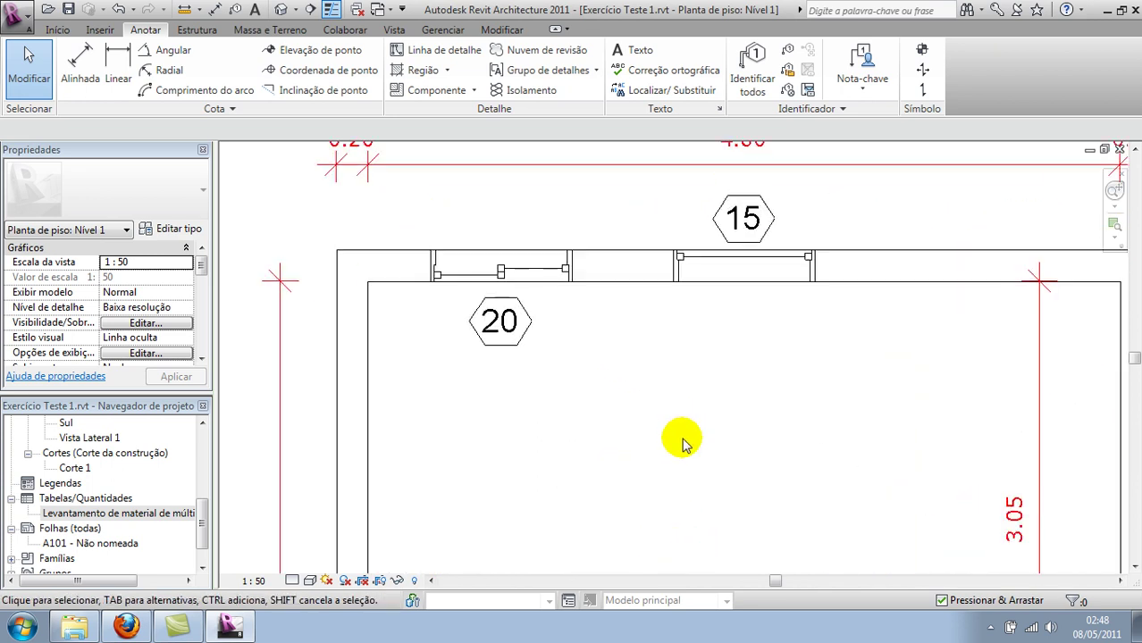
scroll(688, 442, "down", 3)
scroll(693, 407, "down", 2)
scroll(679, 429, "up", 2)
scroll(626, 429, "up", 1)
scroll(625, 406, "up", 1)
scroll(661, 394, "up", 1)
scroll(684, 375, "down", 3)
middle_click_drag(803, 272, 688, 339)
scroll(679, 344, "up", 2)
scroll(687, 376, "up", 1)
scroll(625, 393, "up", 1)
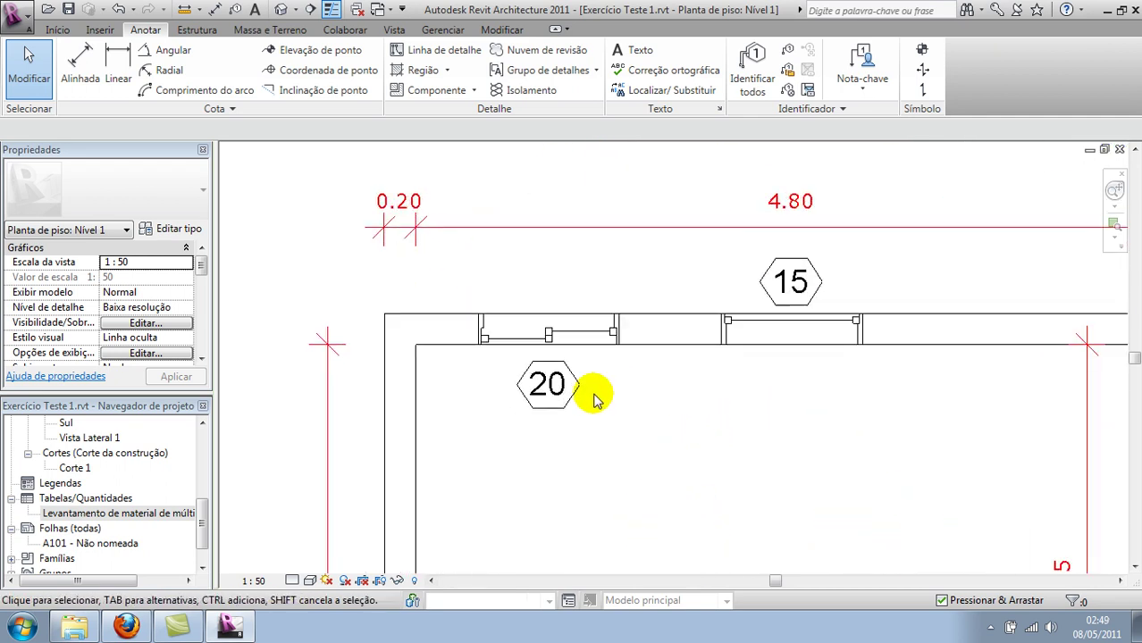
scroll(571, 393, "up", 1)
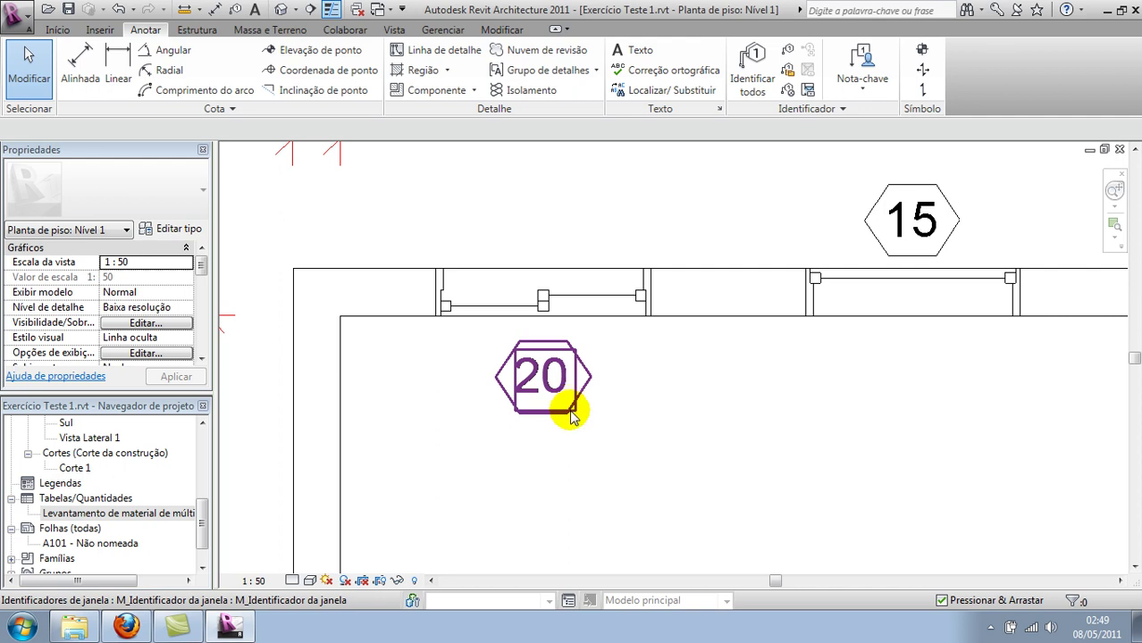
left_click(572, 409)
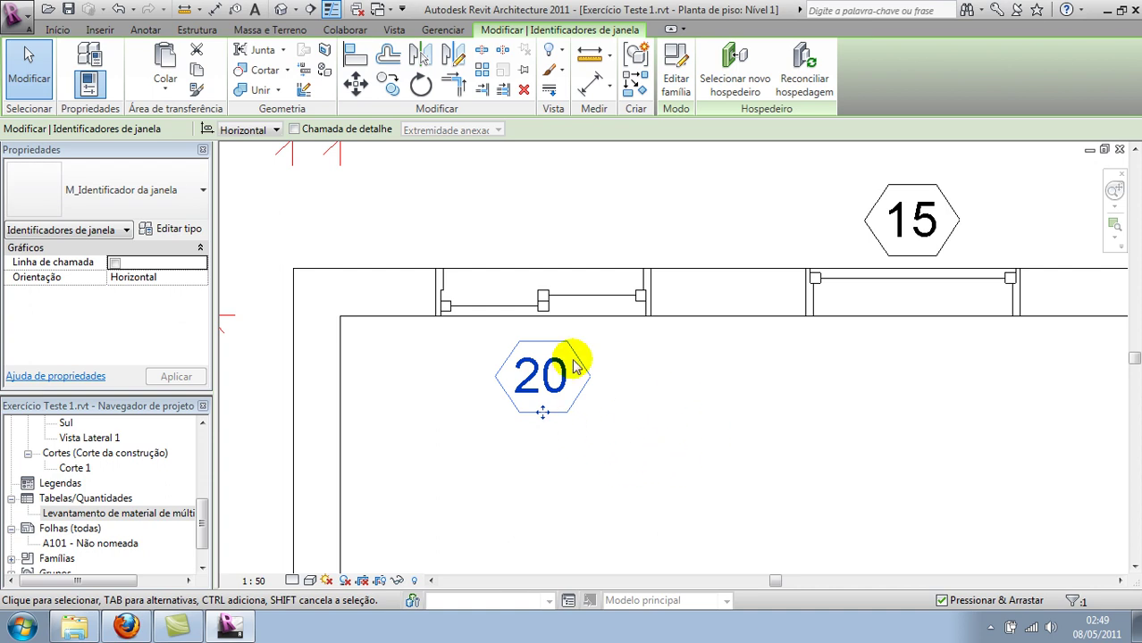
Open the window tag family and delete the hexagon's lower-right, upper-right and top edges.
left_click(684, 75)
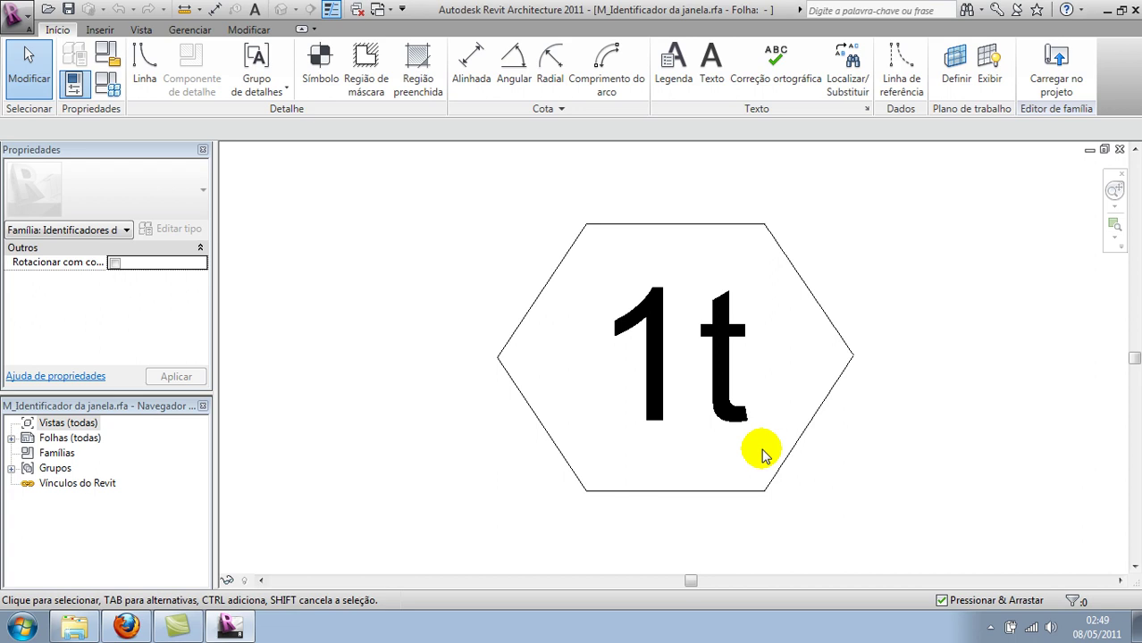
left_click(793, 449)
key("Delete")
left_click(822, 309)
key("Delete")
left_click(677, 224)
key("Delete")
Delete the remaining hexagon edge, diagonal and bottom line with its dimension.
left_click(569, 249)
key("Delete")
left_click(533, 406)
key("Delete")
left_click(652, 491)
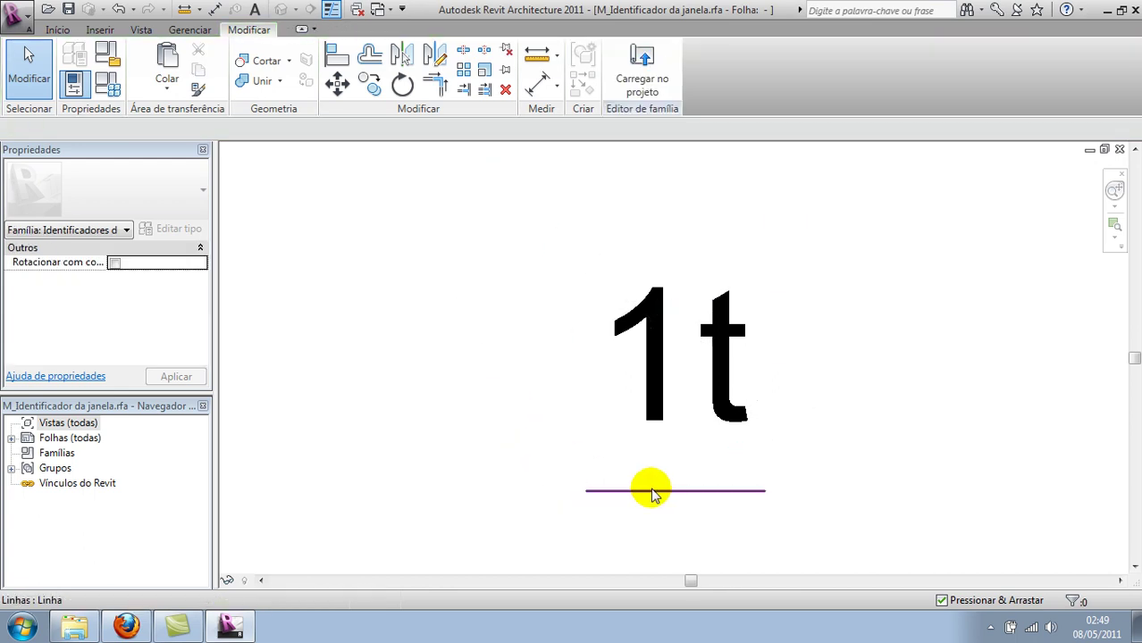
key("Delete")
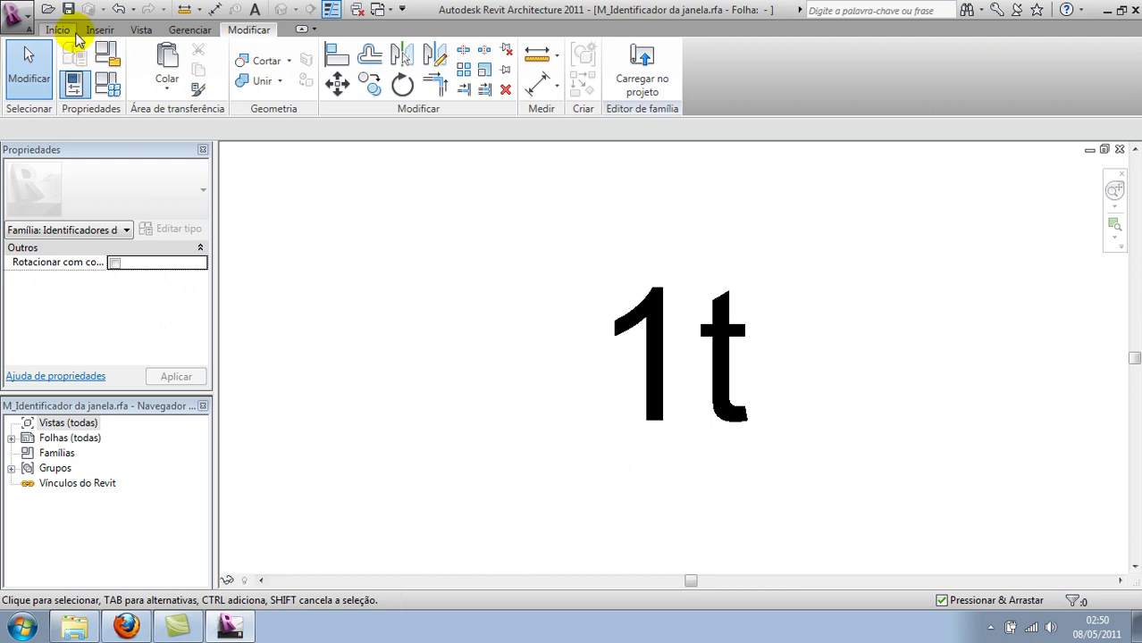
left_click(58, 30)
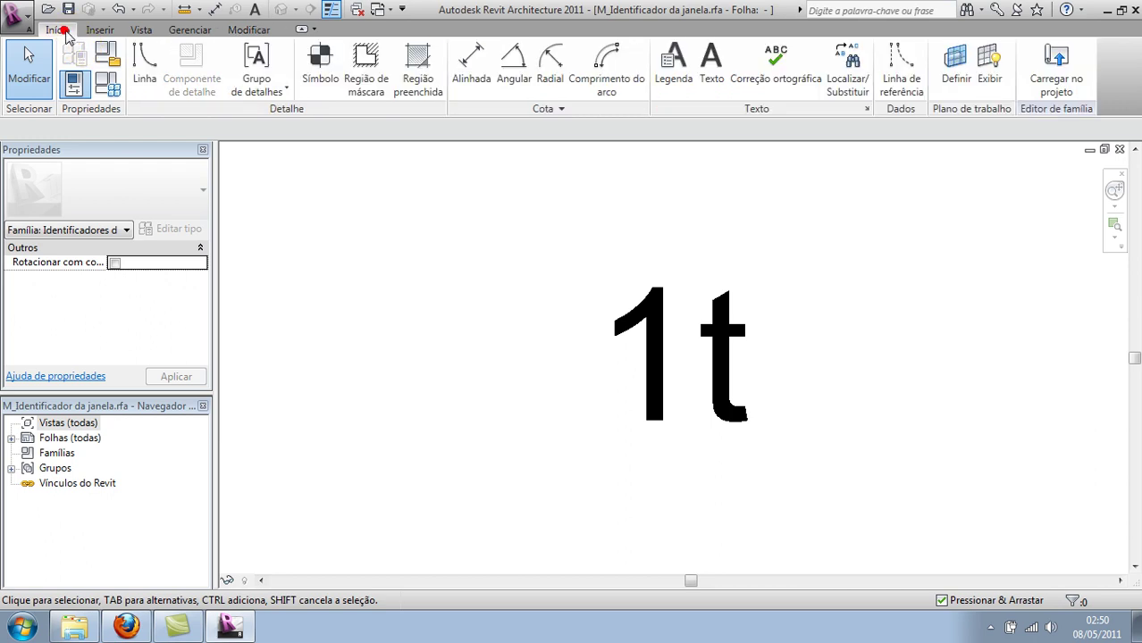
Draw a circle around the 1t label and centre it.
left_click(153, 65)
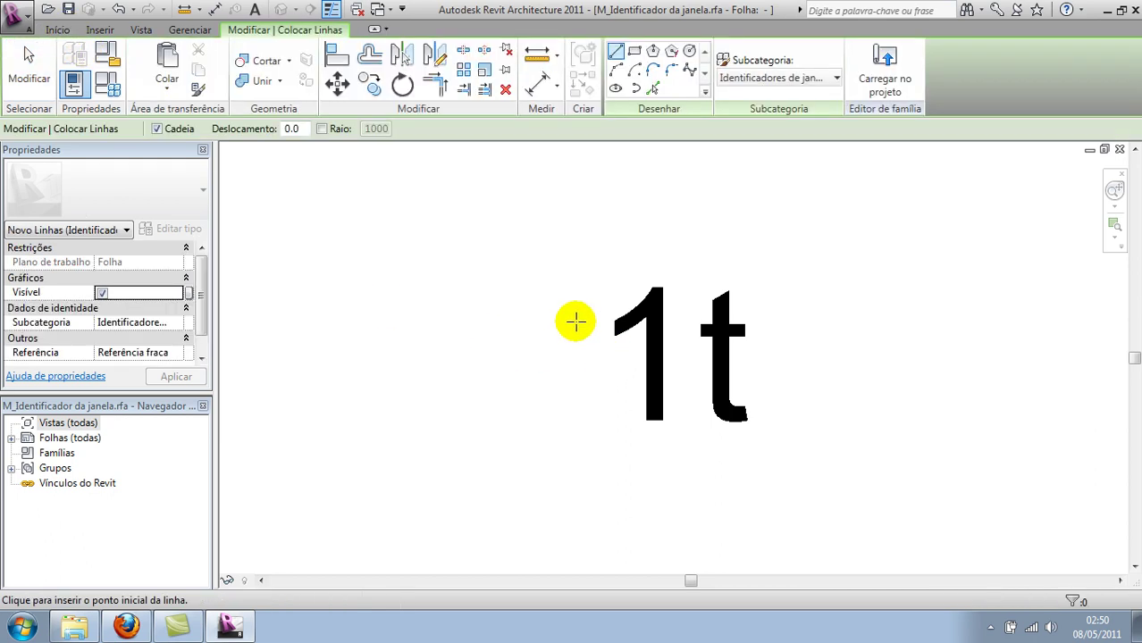
left_click(688, 52)
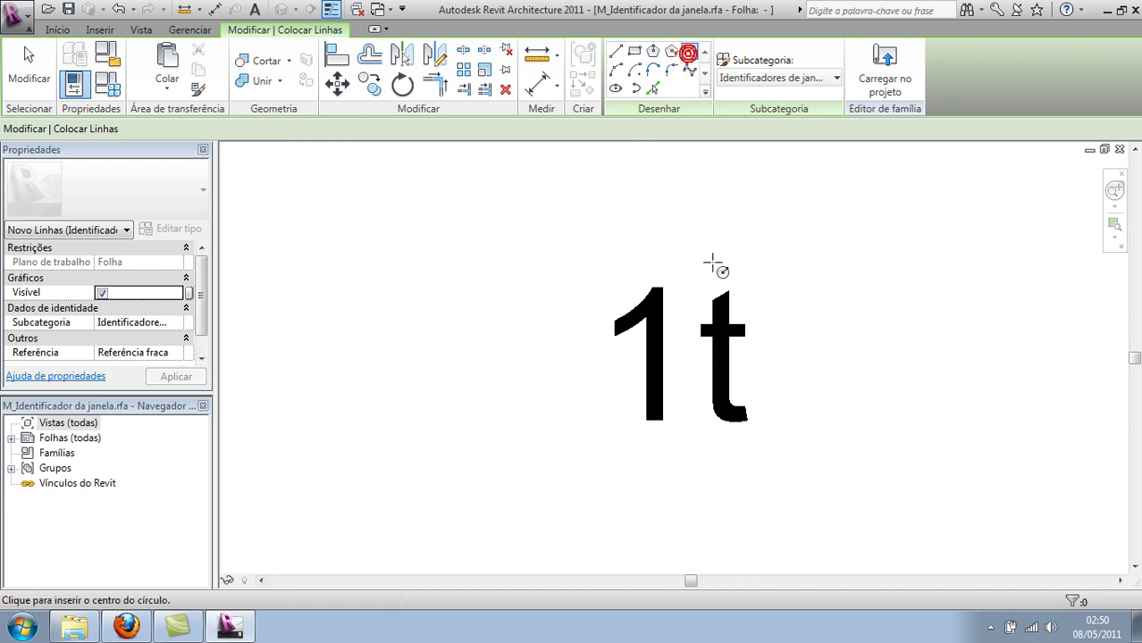
left_click(682, 356)
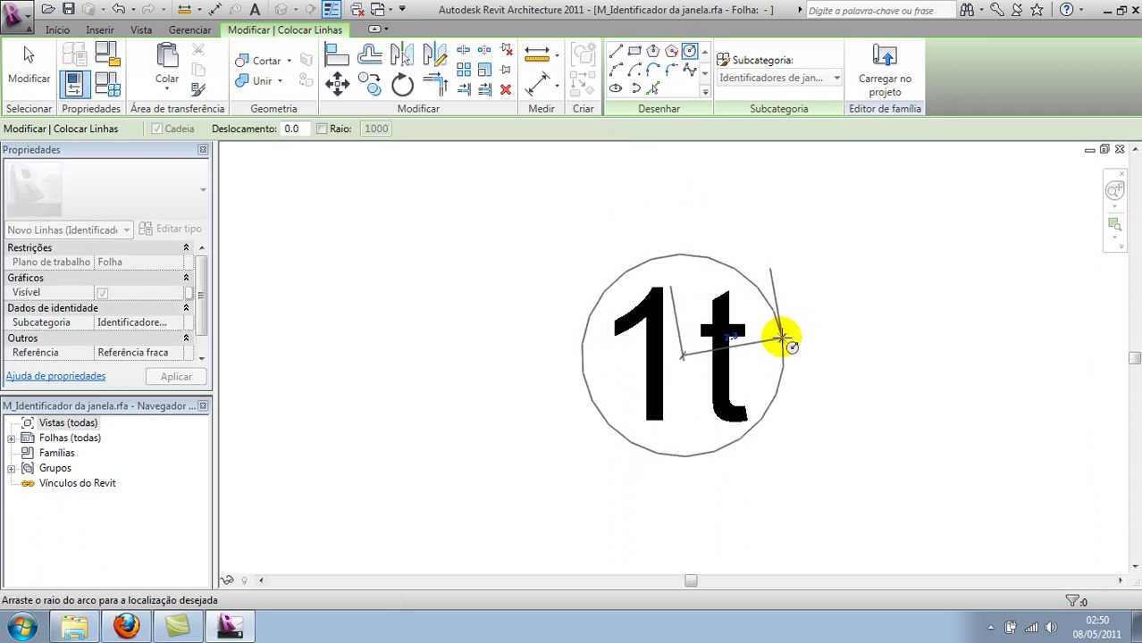
left_click(802, 340)
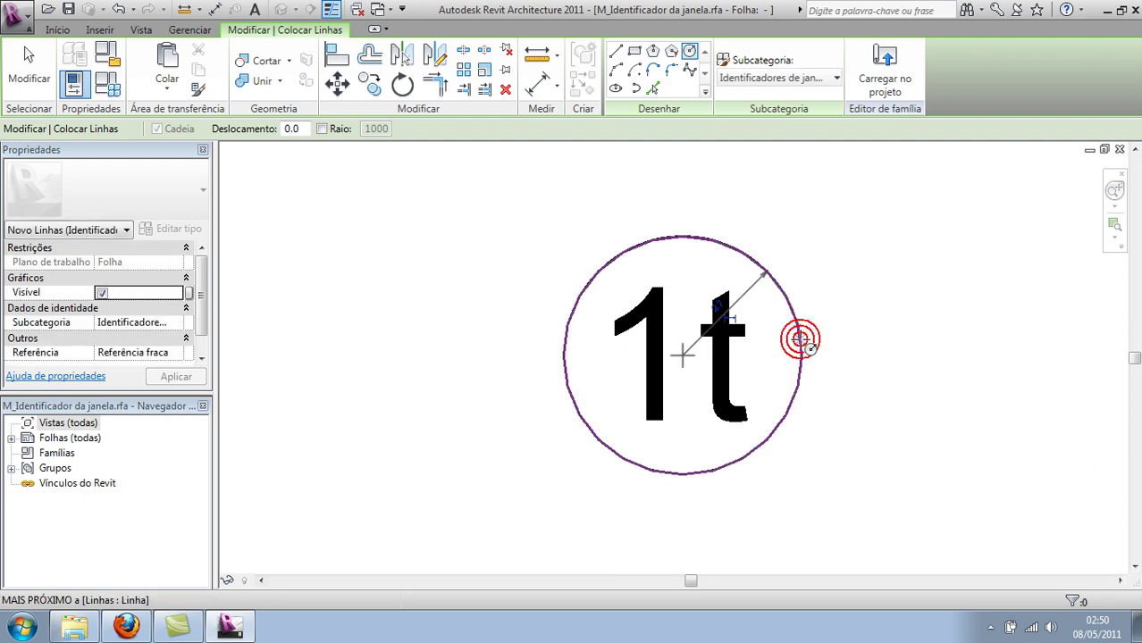
key("Escape")
key("Escape")
left_click(800, 339)
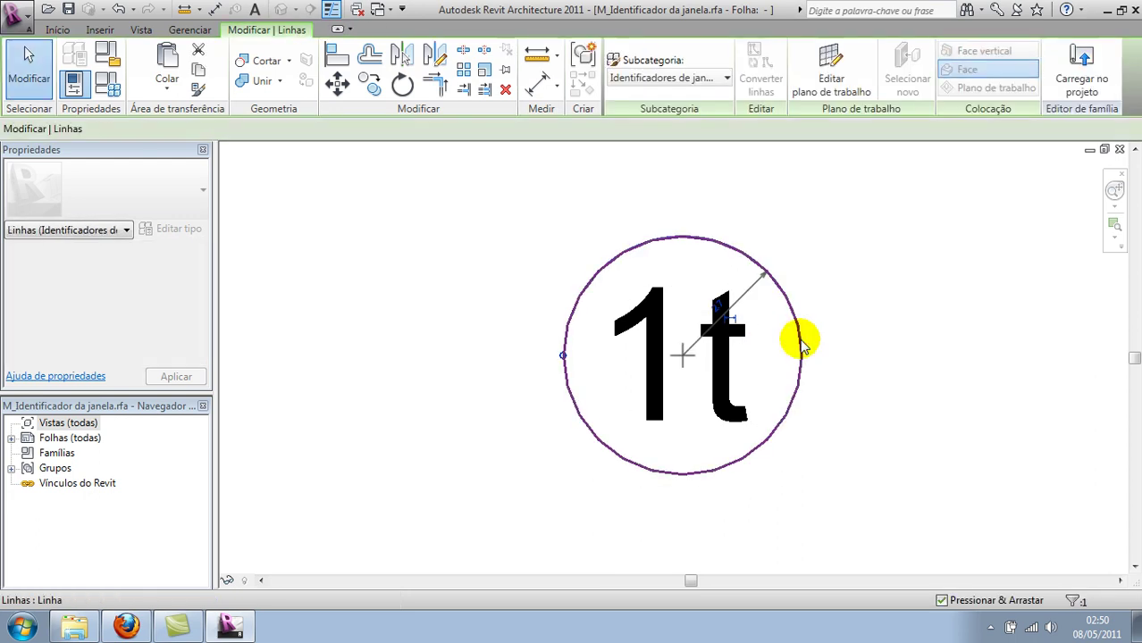
left_click_drag(800, 339, 809, 341)
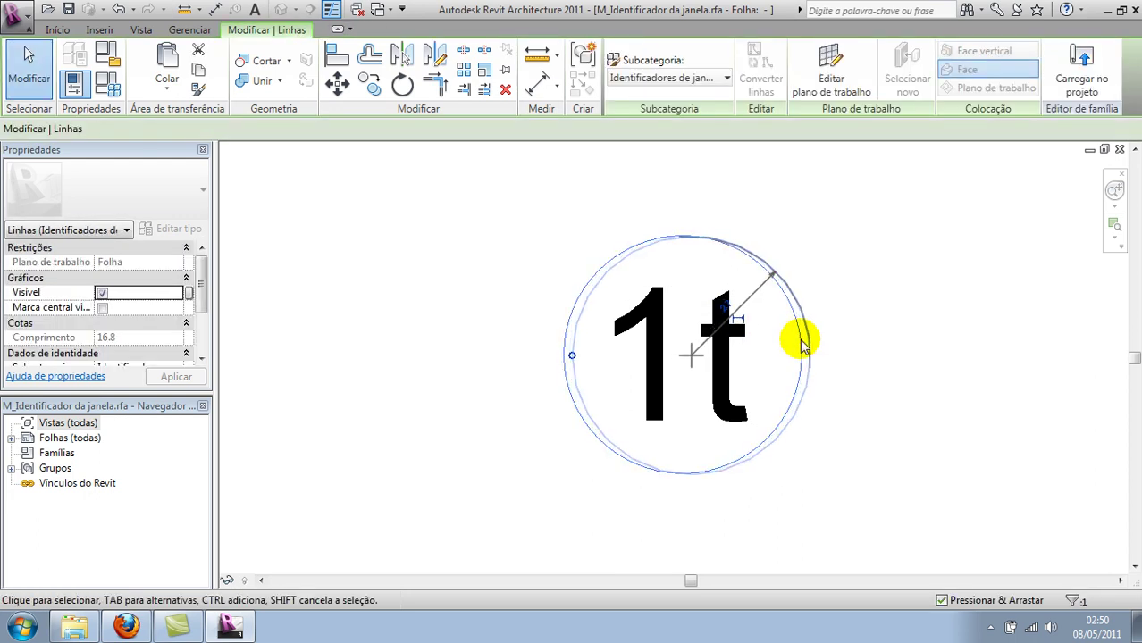
left_click(873, 345)
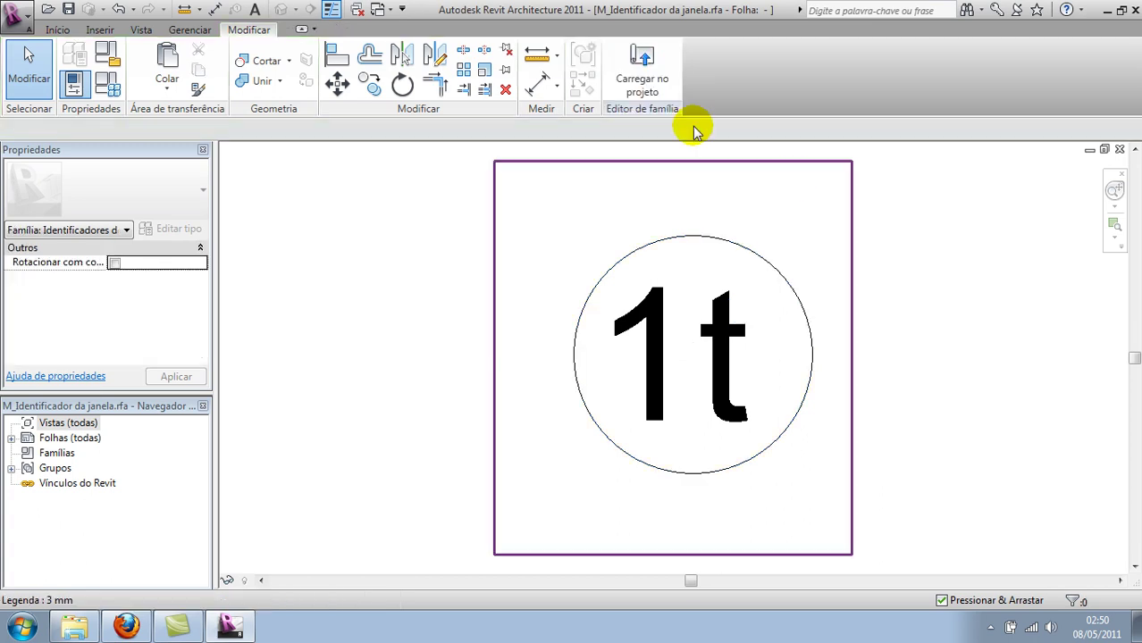
Load the tag family into Exercício Teste 1.rvt, replacing the existing version.
left_click(642, 70)
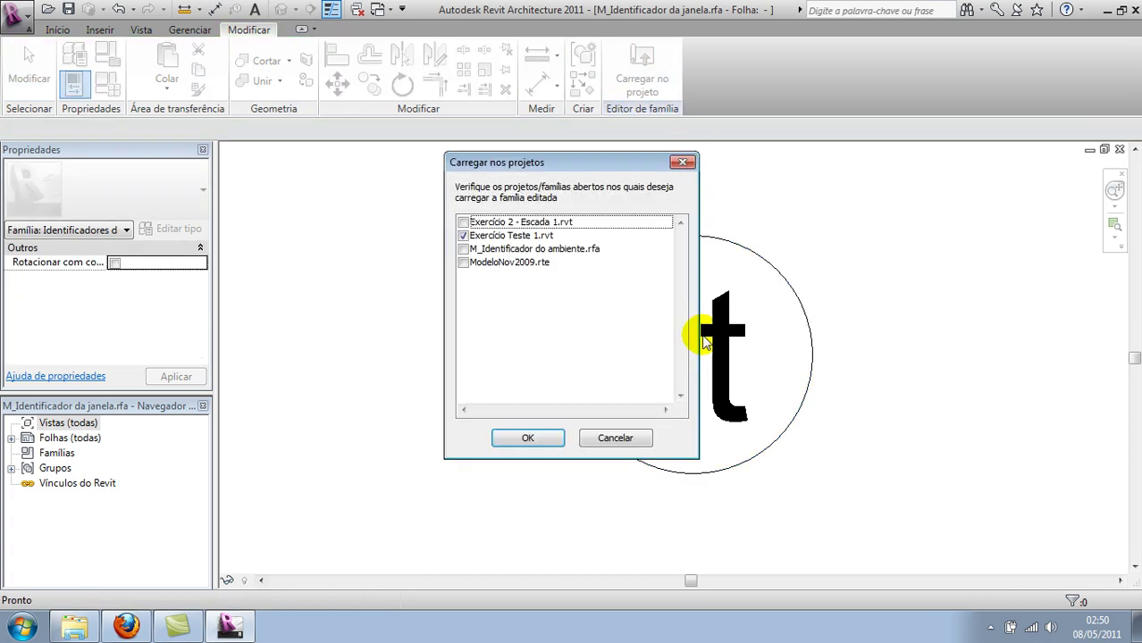
left_click(534, 434)
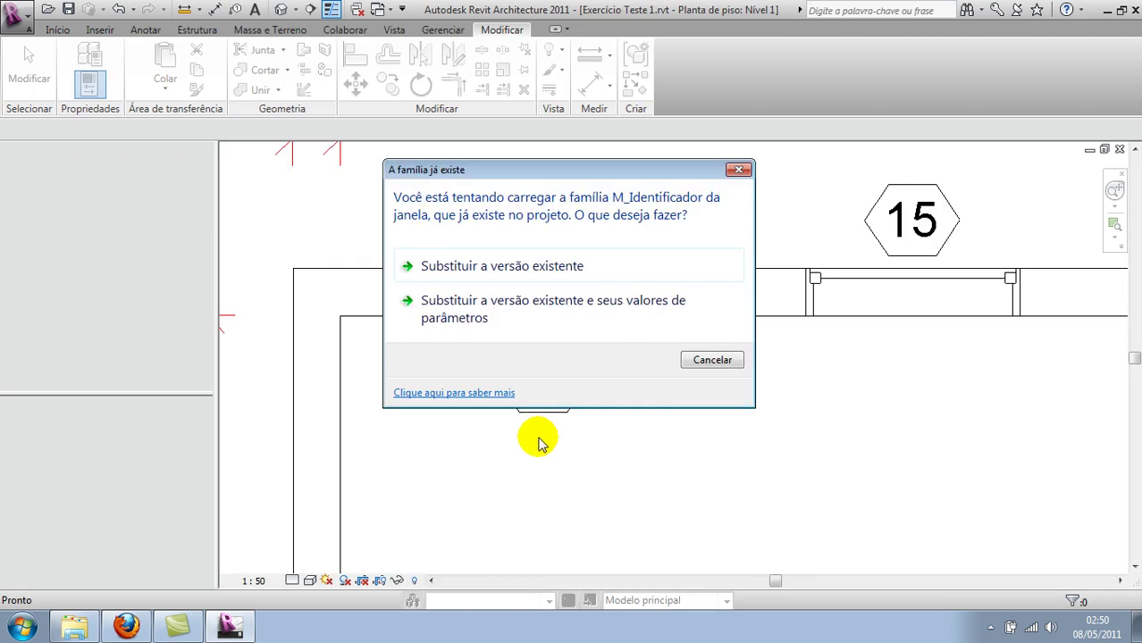
left_click(571, 270)
left_click(570, 264)
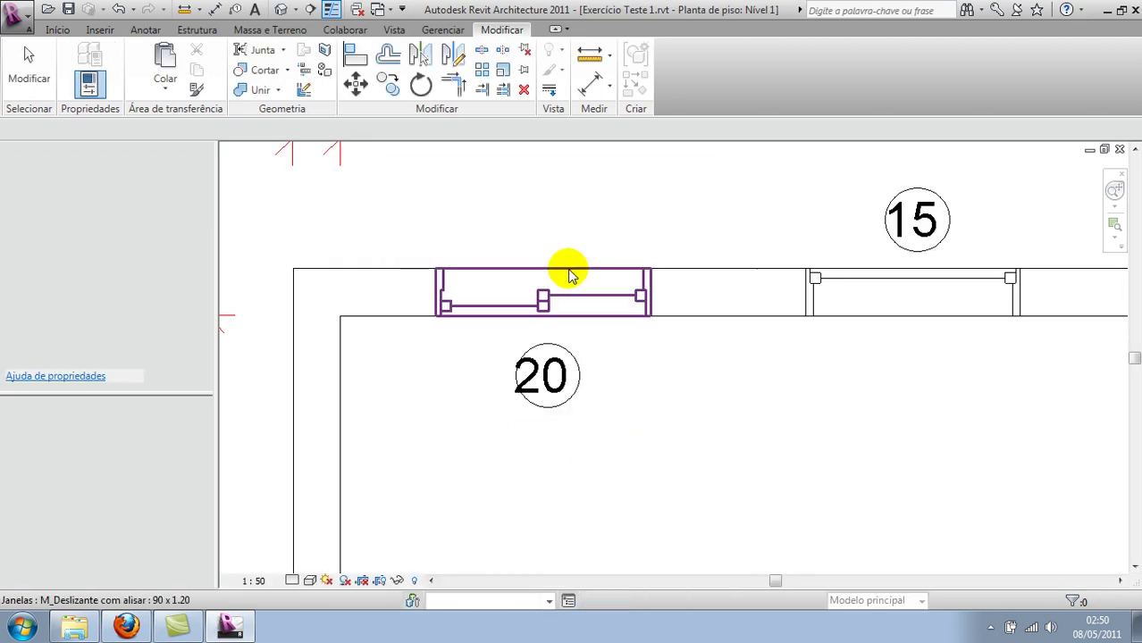
key("Escape")
scroll(523, 401, "up", 1)
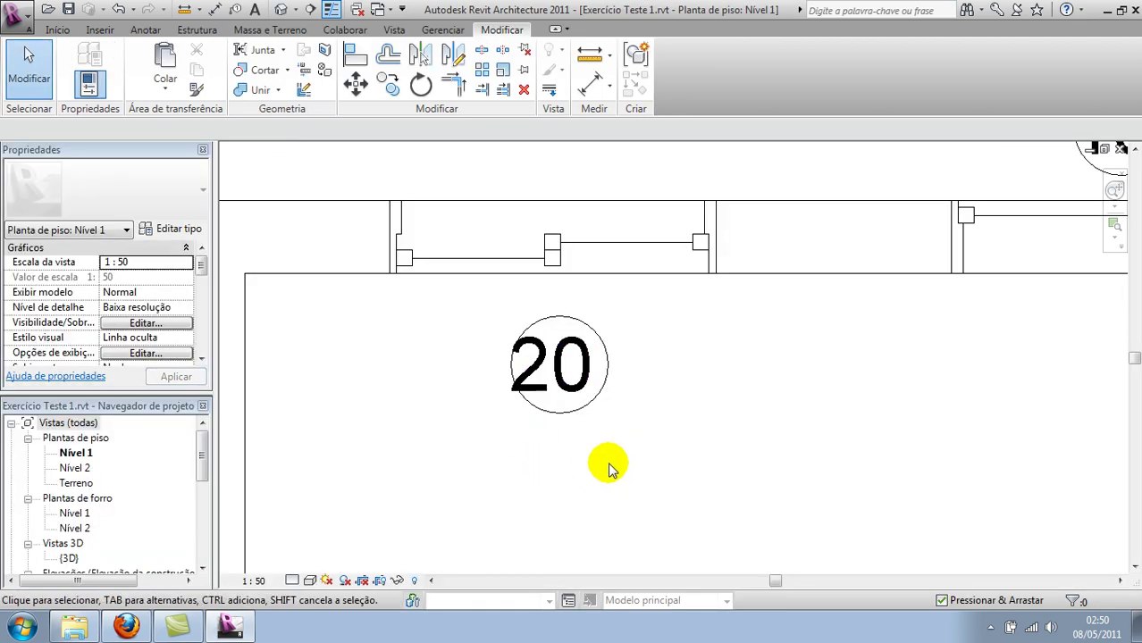
scroll(556, 425, "up", 1)
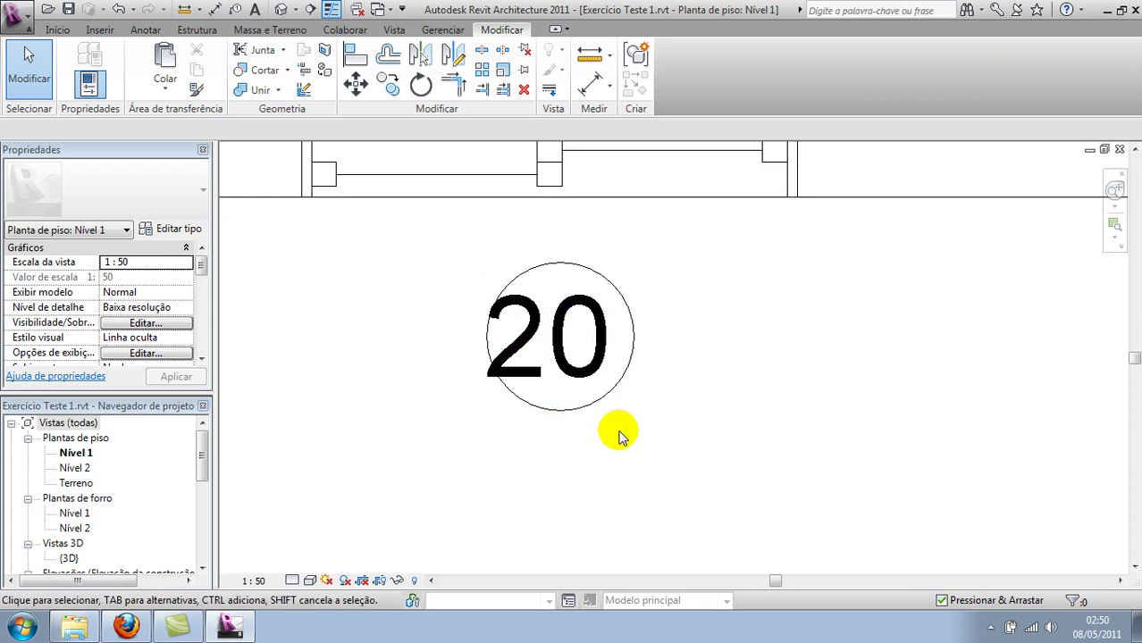
scroll(619, 436, "down", 1)
scroll(617, 432, "down", 1)
scroll(618, 434, "down", 1)
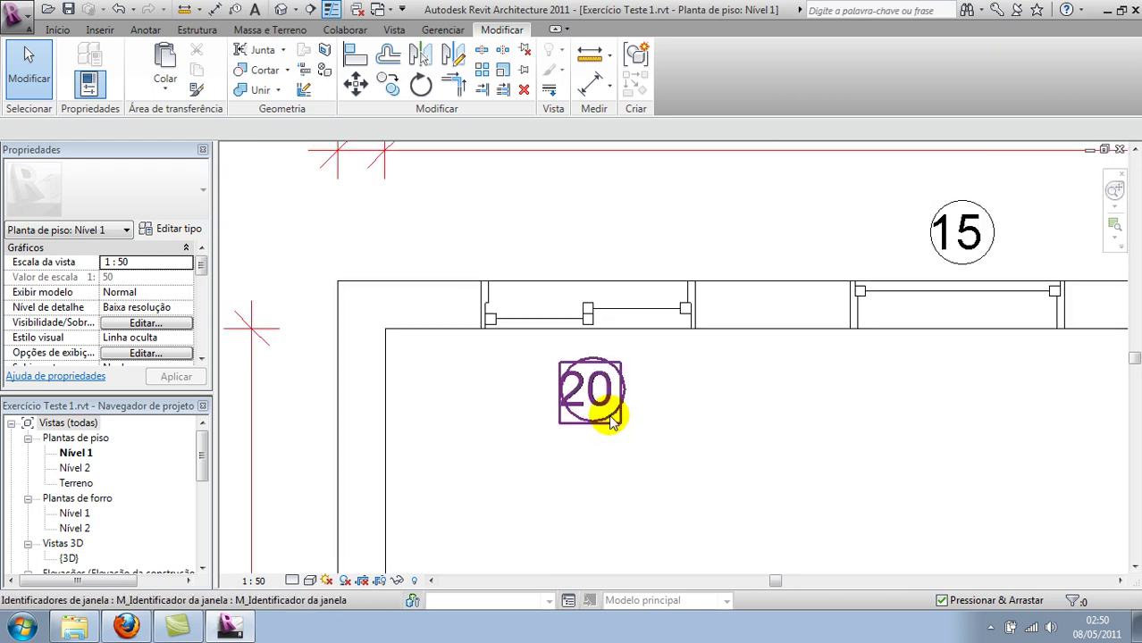
Edit the tag family to enlarge the circle around 1t, then reload and replace it.
left_click(613, 423)
left_click(676, 72)
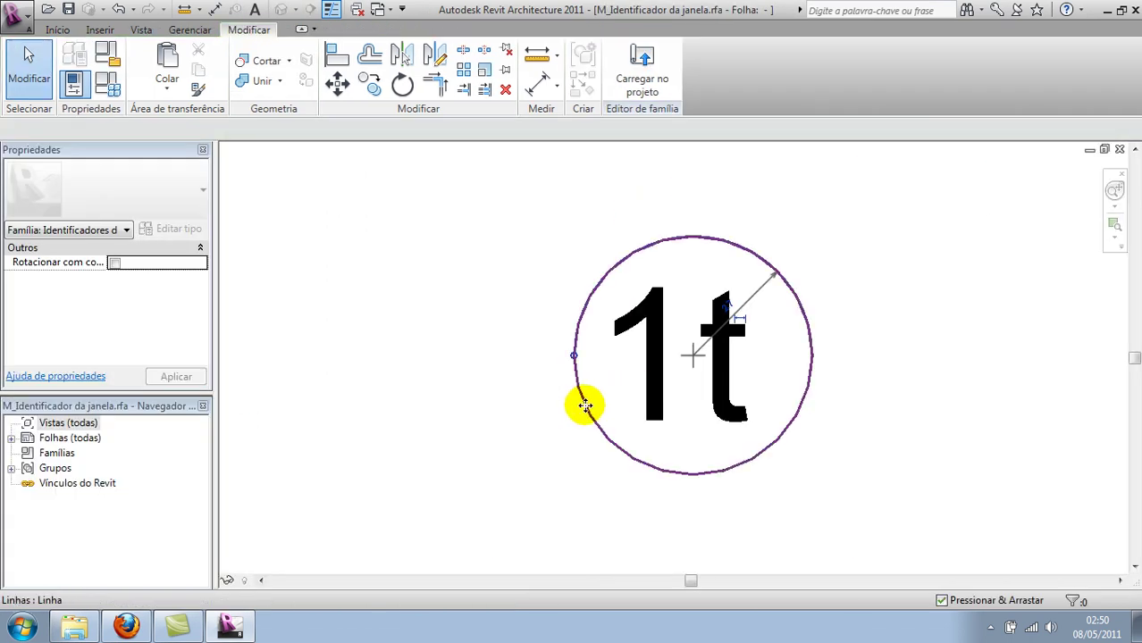
left_click(585, 405)
left_click_drag(573, 355, 524, 359)
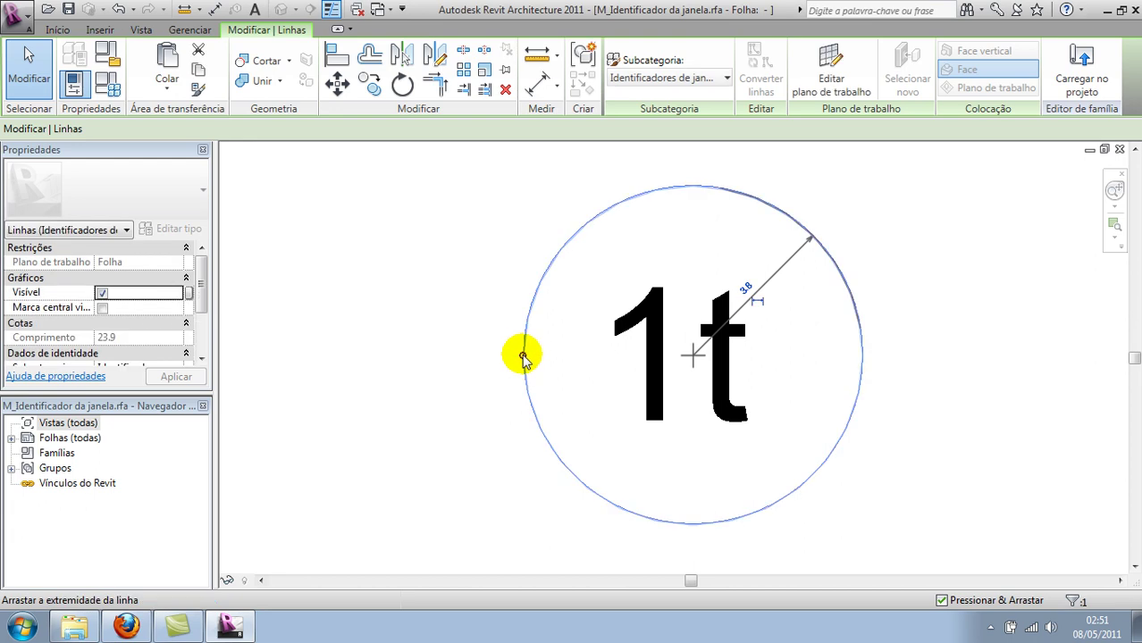
key("Left")
key("Left")
key("Left")
key("Left")
key("Left")
key("Left")
key("Left")
key("Left")
key("Left")
key("Left")
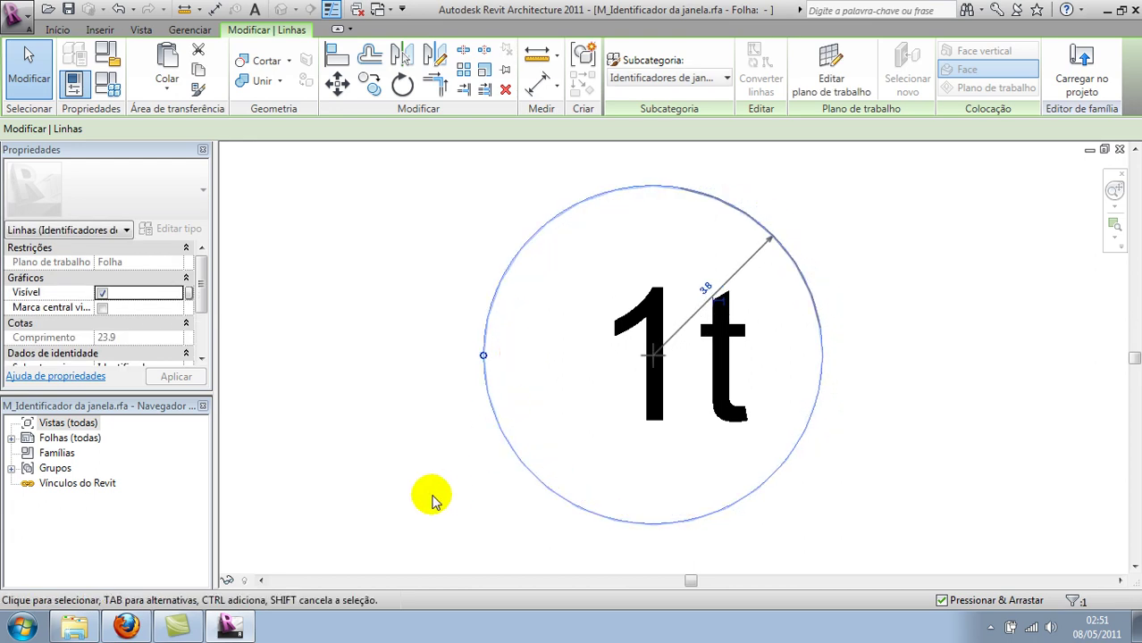
left_click(429, 495)
left_click(642, 67)
left_click(518, 437)
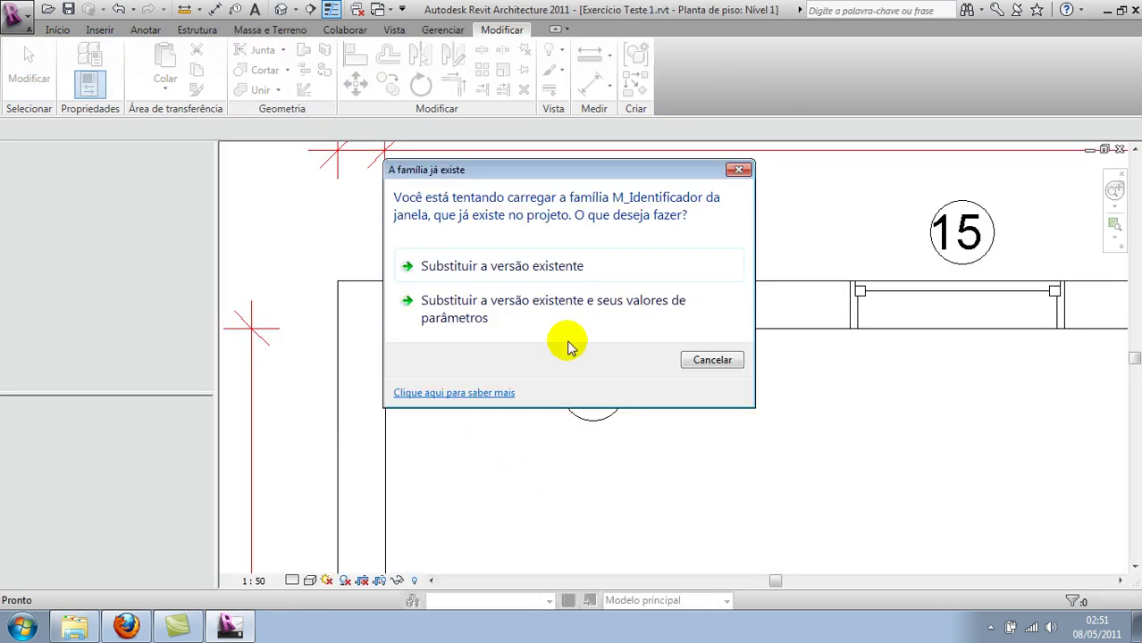
left_click(576, 271)
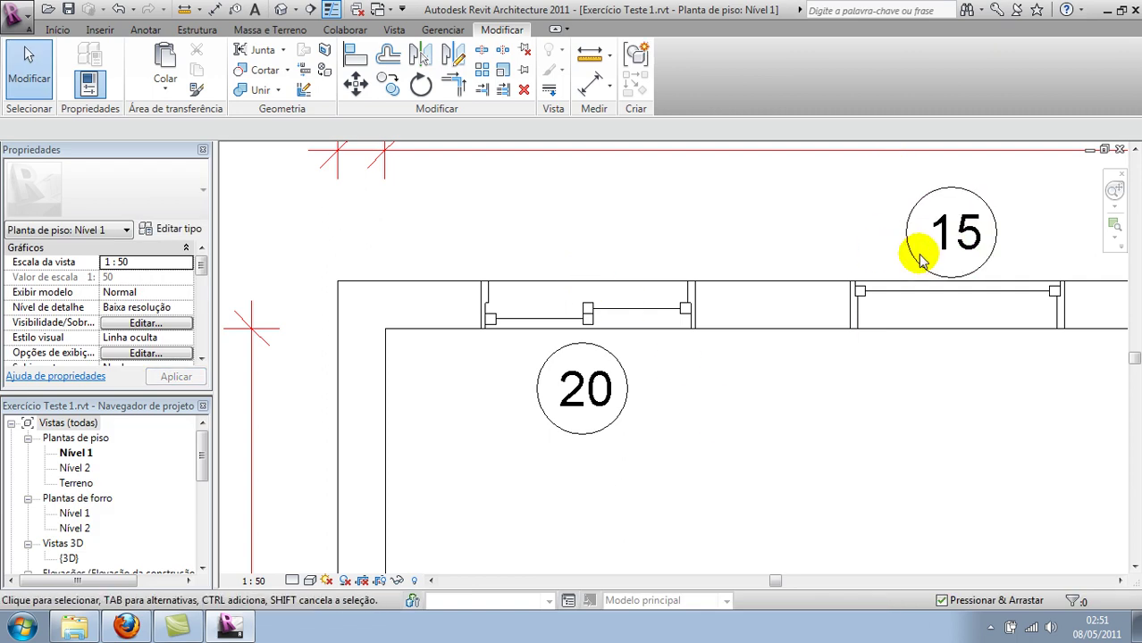
Shrink the tag circle's radius from 3.8 to 3.4, re-centre it, and reload replacing the existing family.
left_click(629, 393)
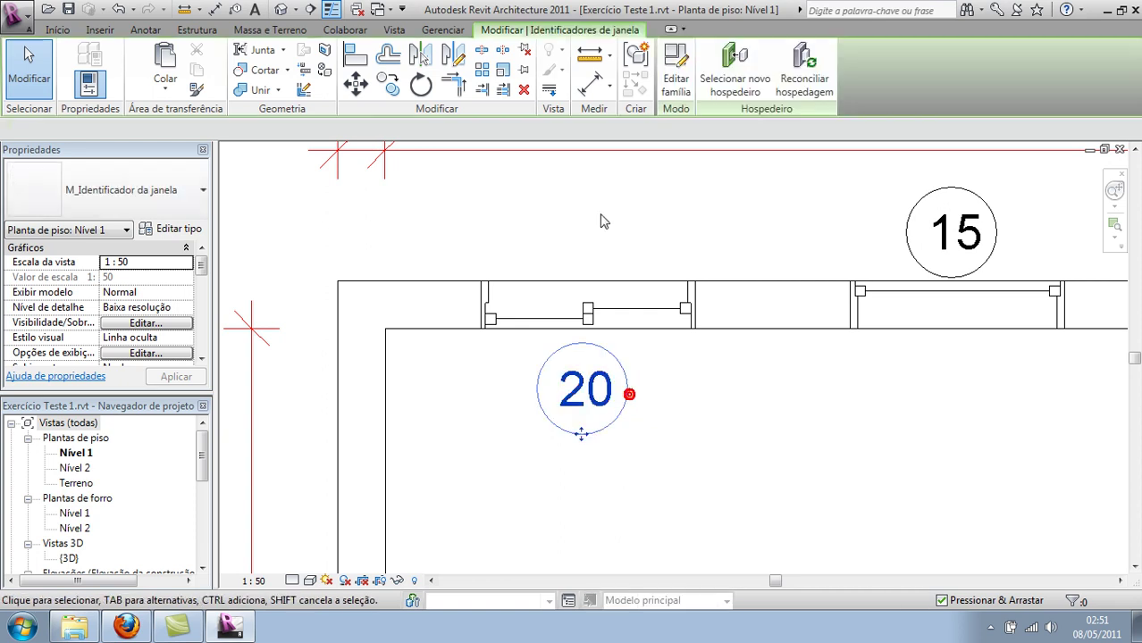
left_click(679, 79)
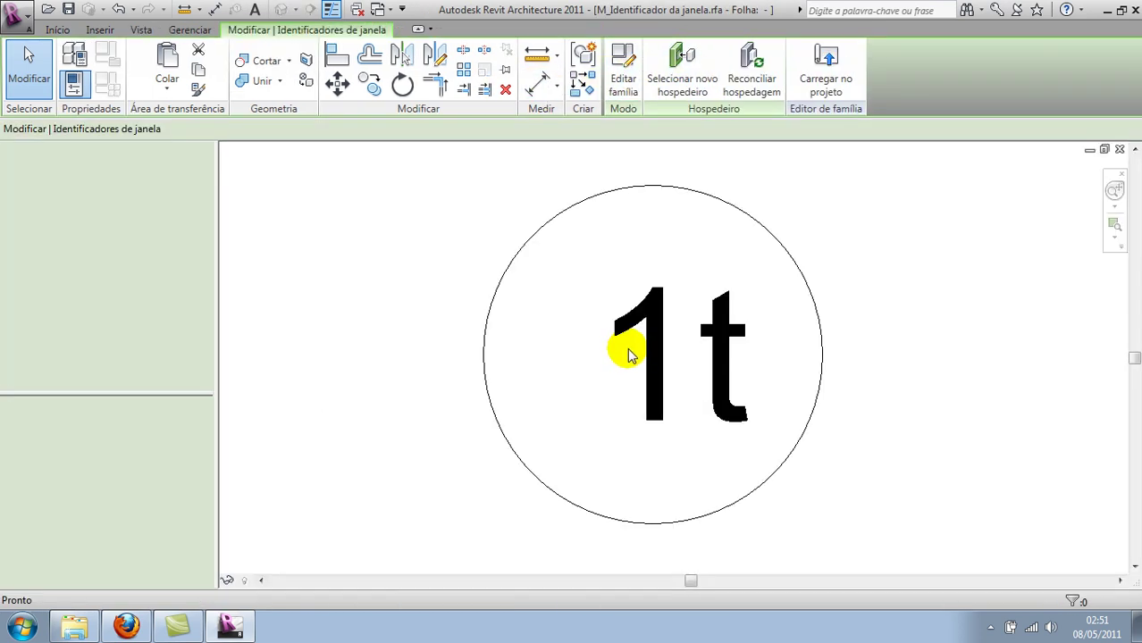
left_click(484, 356)
left_click_drag(483, 356, 501, 357)
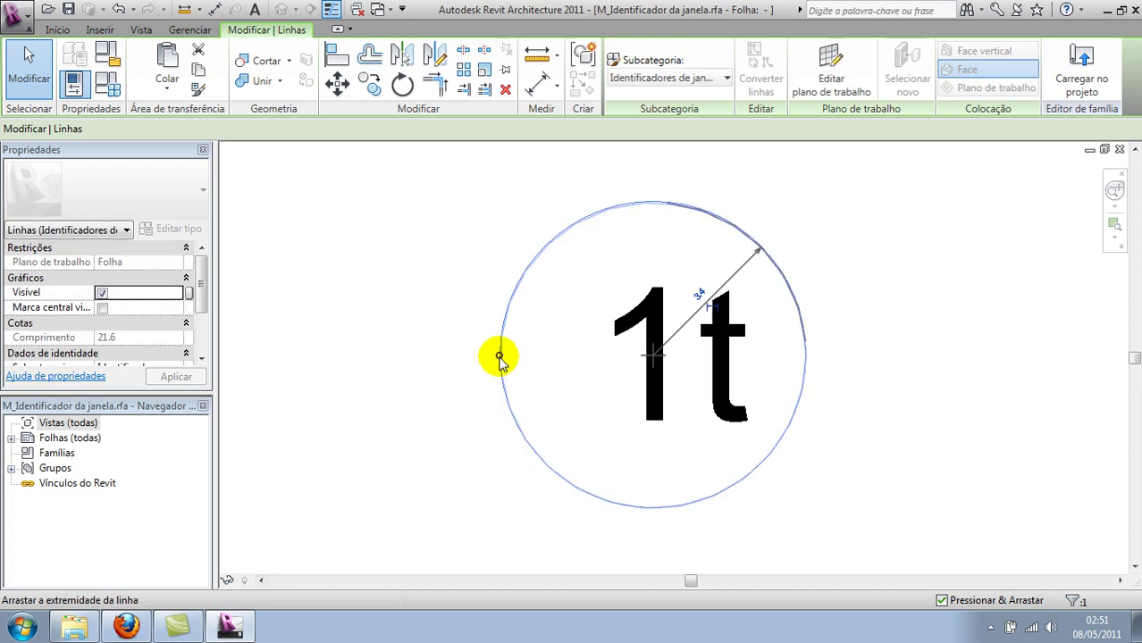
key("Right")
key("Right")
key("Right")
key("Right")
key("Right")
key("Right")
key("Right")
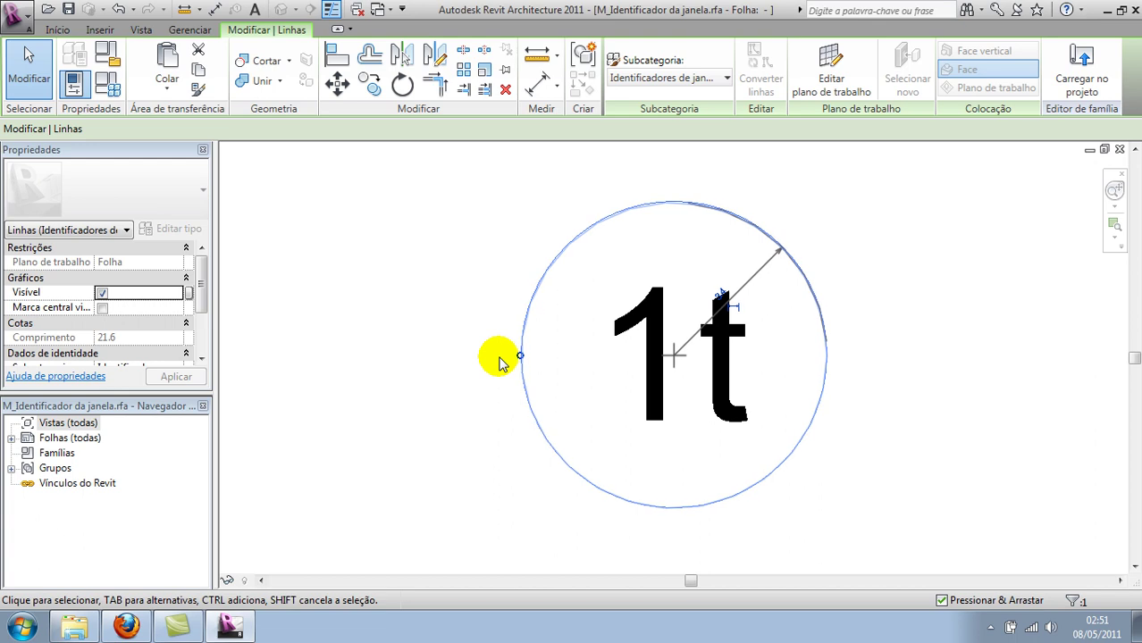
key("Right")
left_click(428, 314)
left_click(642, 70)
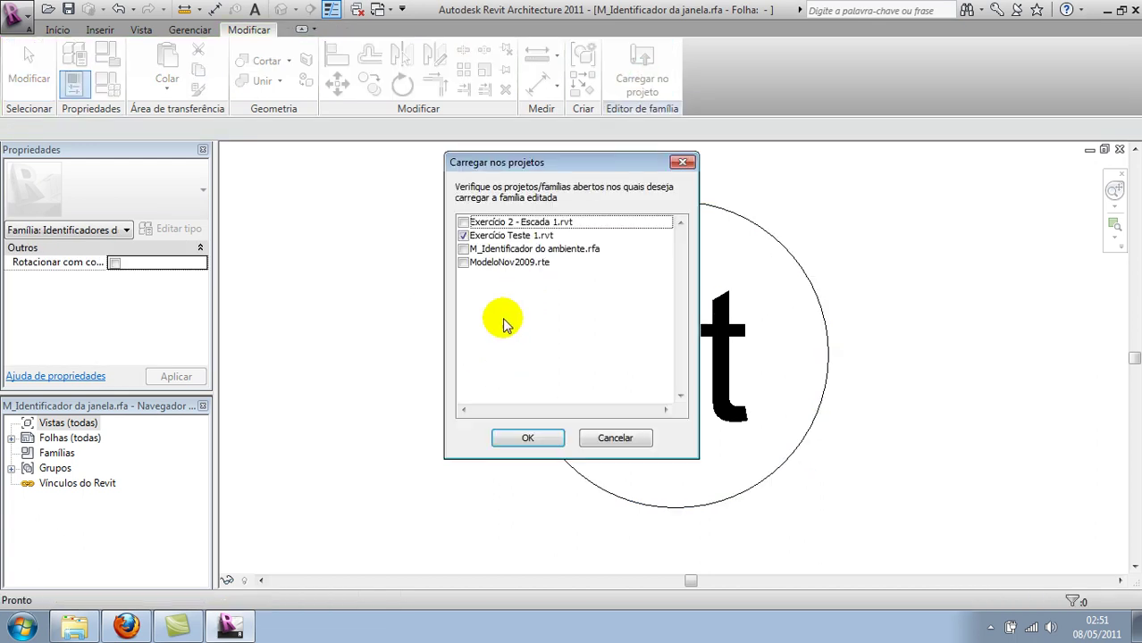
left_click(505, 439)
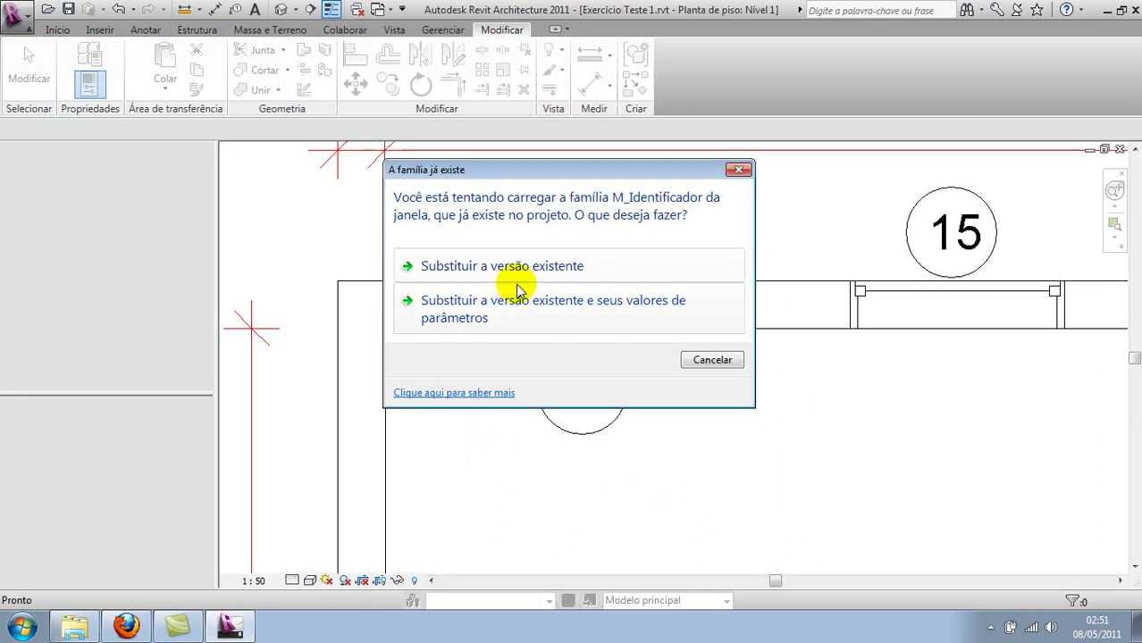
left_click(528, 266)
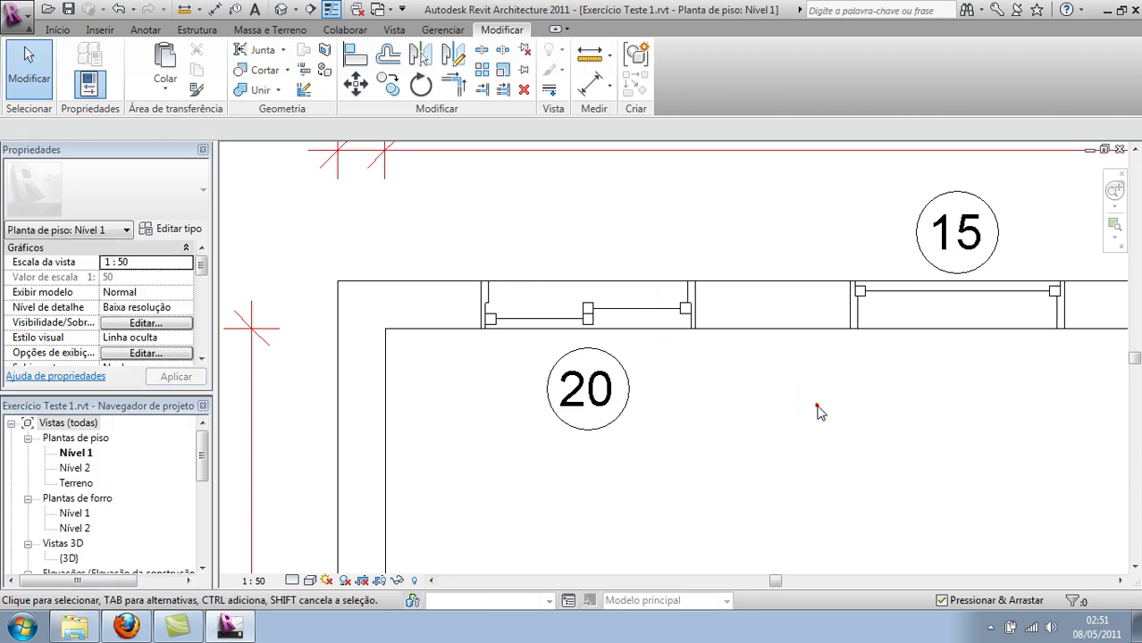
Move Quarto's window tag 20 down off the wall into the room.
scroll(643, 391, "down", 3)
scroll(642, 386, "down", 3)
scroll(688, 459, "down", 3)
mouse_move(688, 459)
middle_mouse_down()
mouse_move(522, 293)
mouse_move(441, 403)
middle_mouse_up()
scroll(658, 352, "up", 2)
scroll(655, 346, "up", 2)
scroll(742, 392, "up", 1)
scroll(743, 391, "down", 1)
middle_click_drag(693, 402, 930, 370)
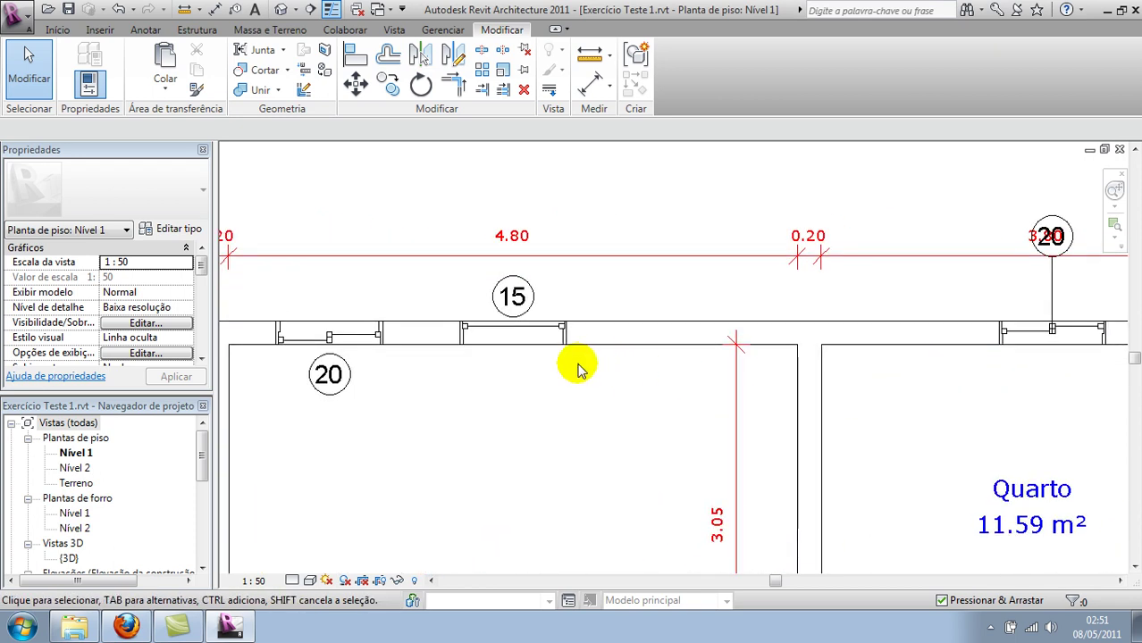
scroll(579, 364, "down", 1)
middle_click_drag(588, 375, 580, 374)
left_click(935, 304)
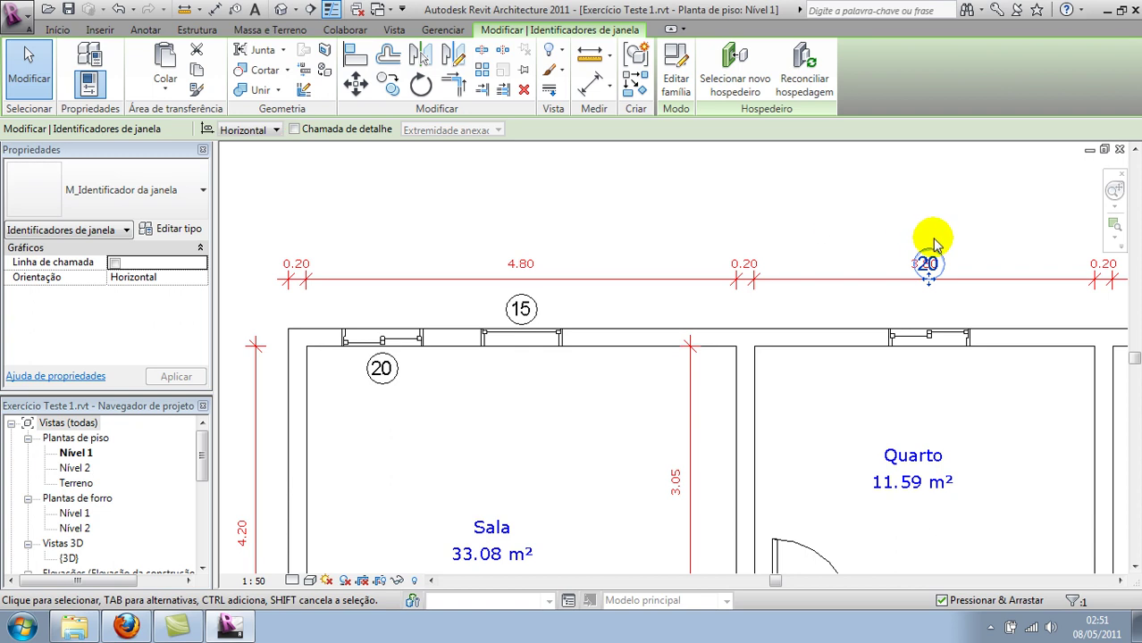
left_click_drag(932, 286, 927, 404)
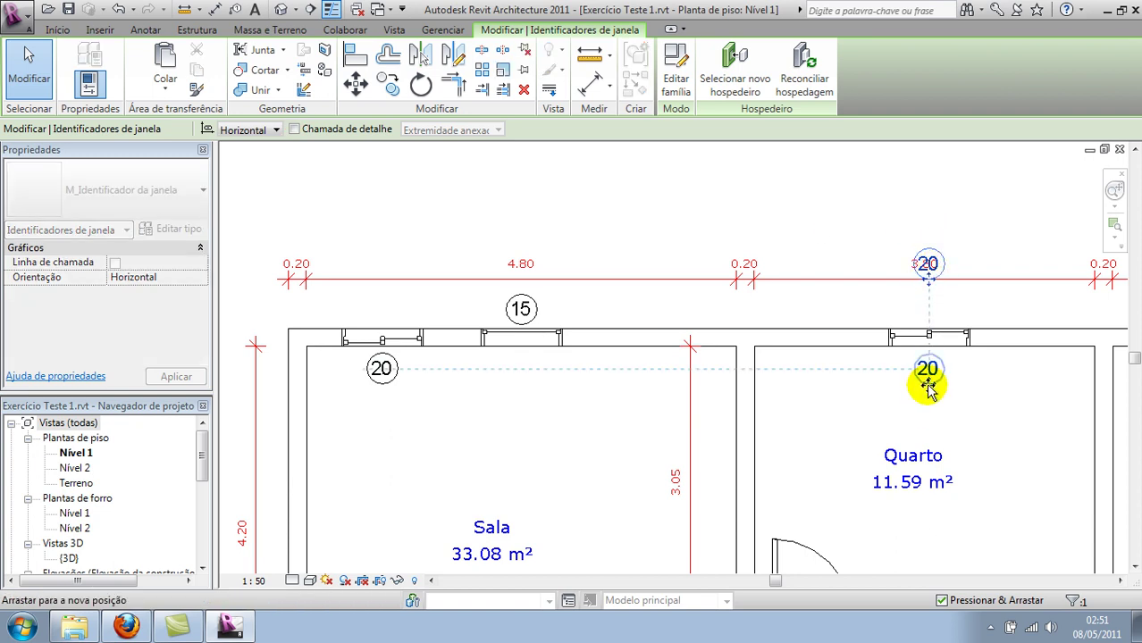
left_click(537, 390)
Move window tag 15 down into Sala below its window, then select door tag P2.
left_click(522, 308)
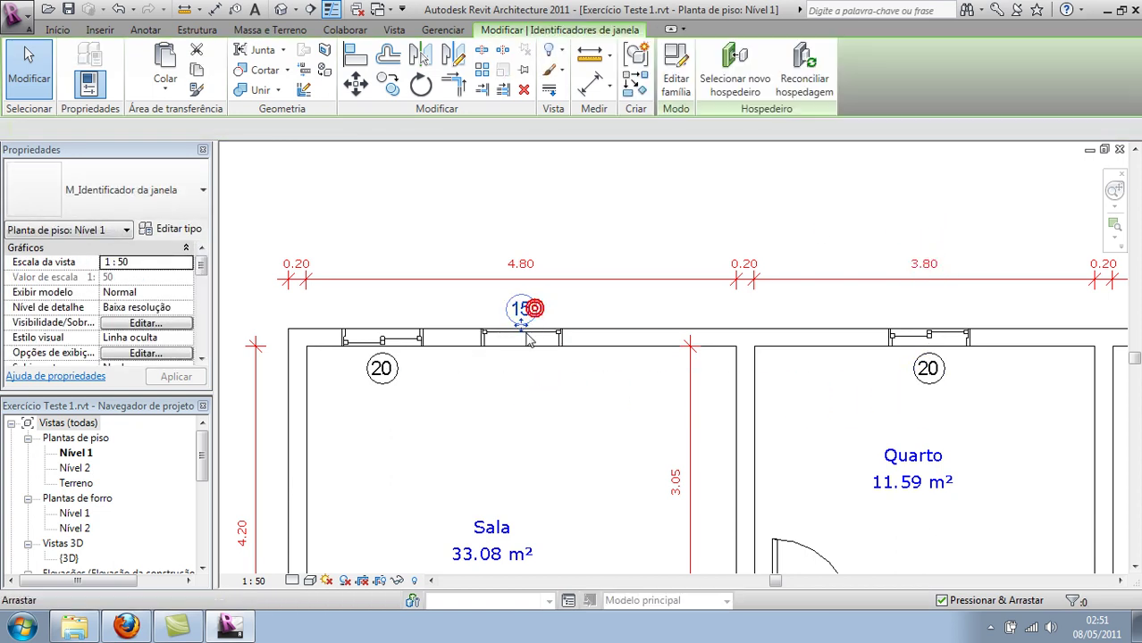
left_click_drag(527, 336, 522, 384)
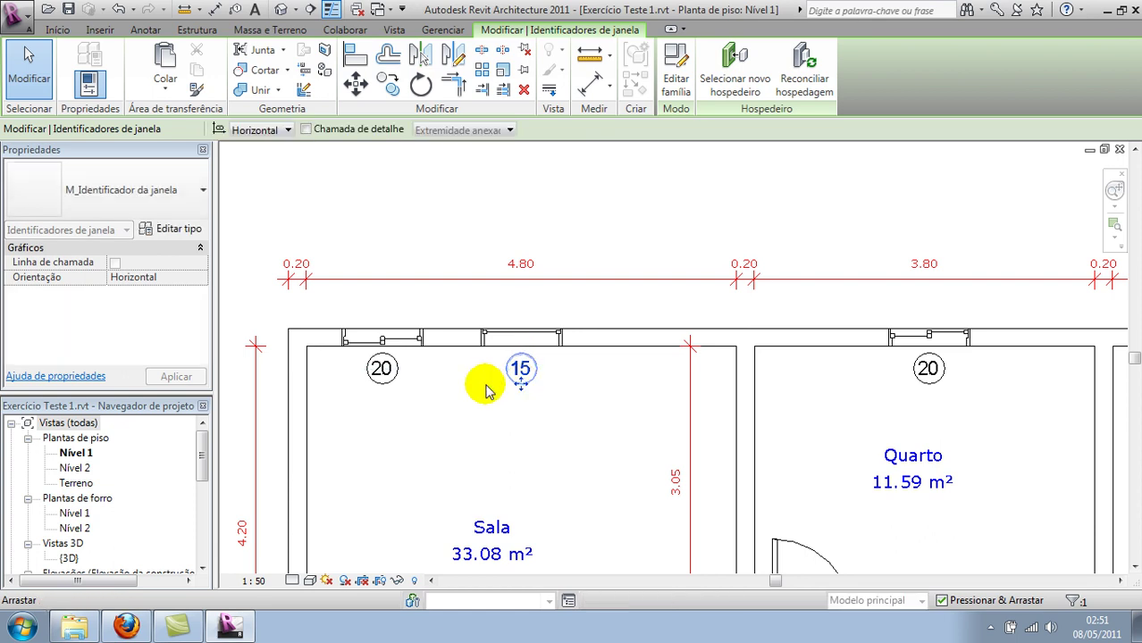
left_click(616, 408)
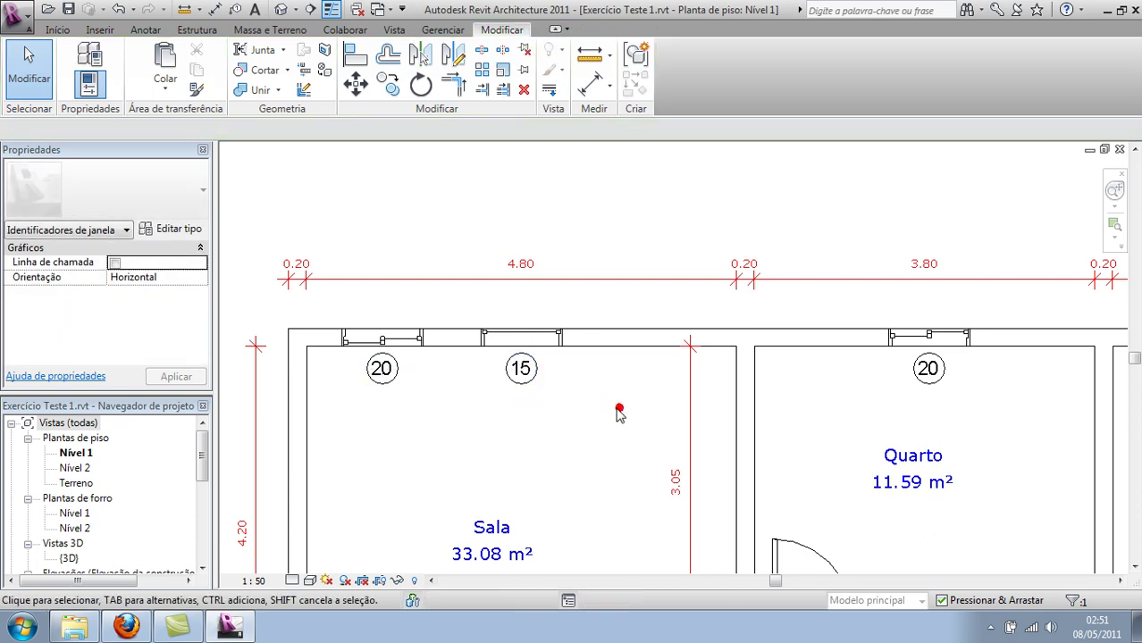
scroll(617, 408, "down", 4)
middle_click_drag(562, 439, 601, 255)
scroll(574, 331, "up", 3)
scroll(589, 313, "up", 2)
left_click(620, 293)
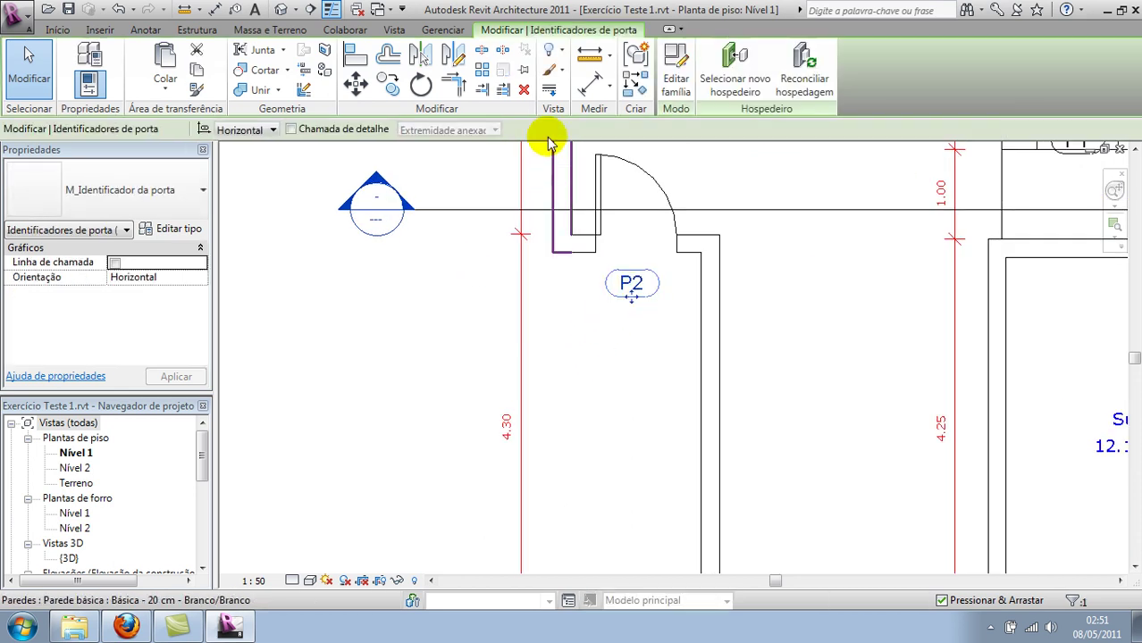
Open the door tag family and delete the pill outline's straight edges and end arcs.
double_click(649, 294)
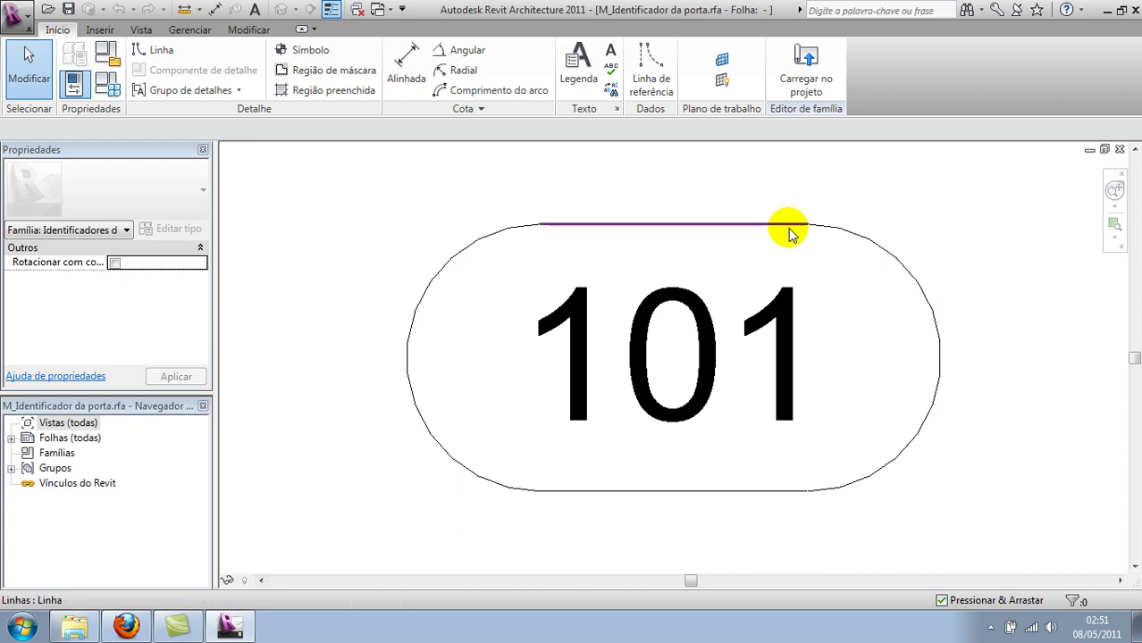
left_click(790, 234)
left_click(892, 263)
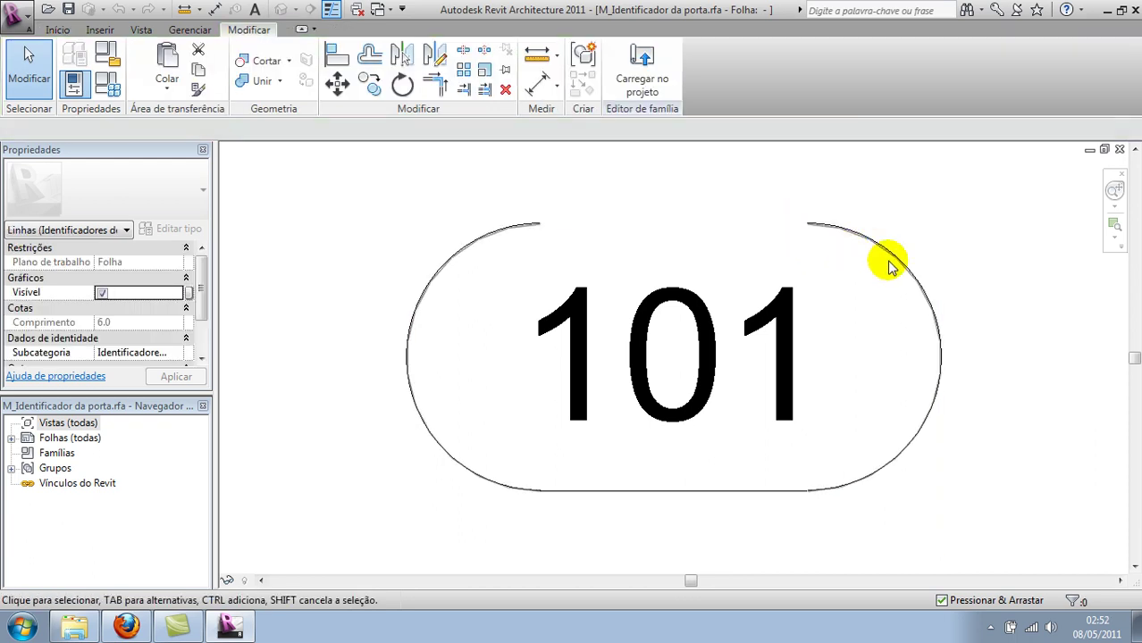
left_click(855, 230)
left_click(527, 230)
key("Delete")
left_click(605, 492)
key("Delete")
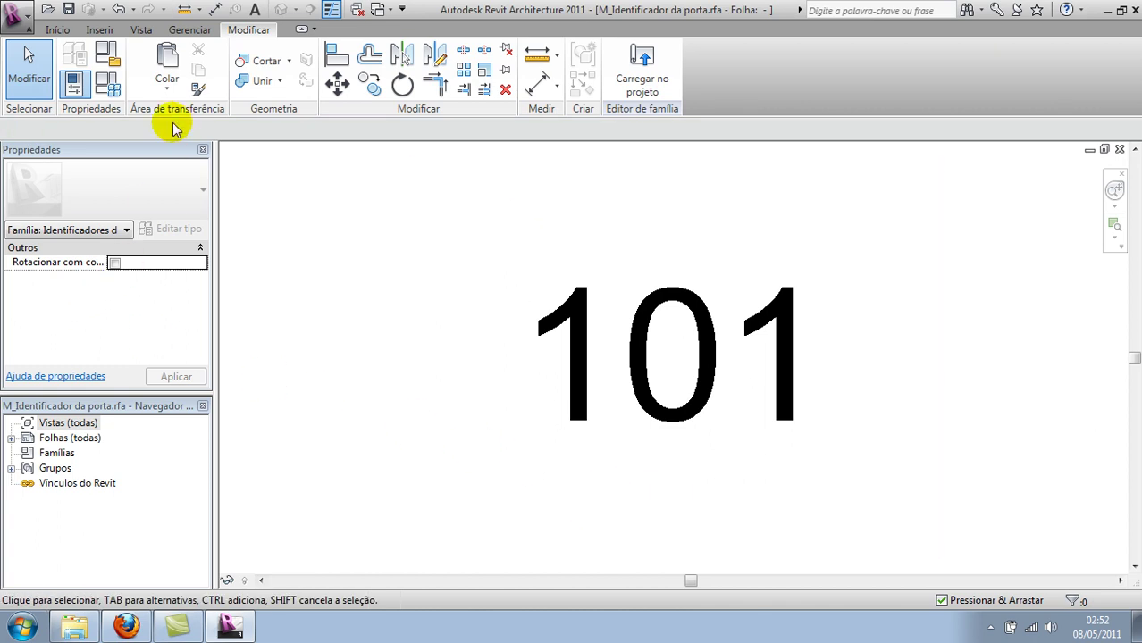
Draw a circle around the 101 label and load the tag family into Exercício Teste 1.rvt.
left_click(59, 32)
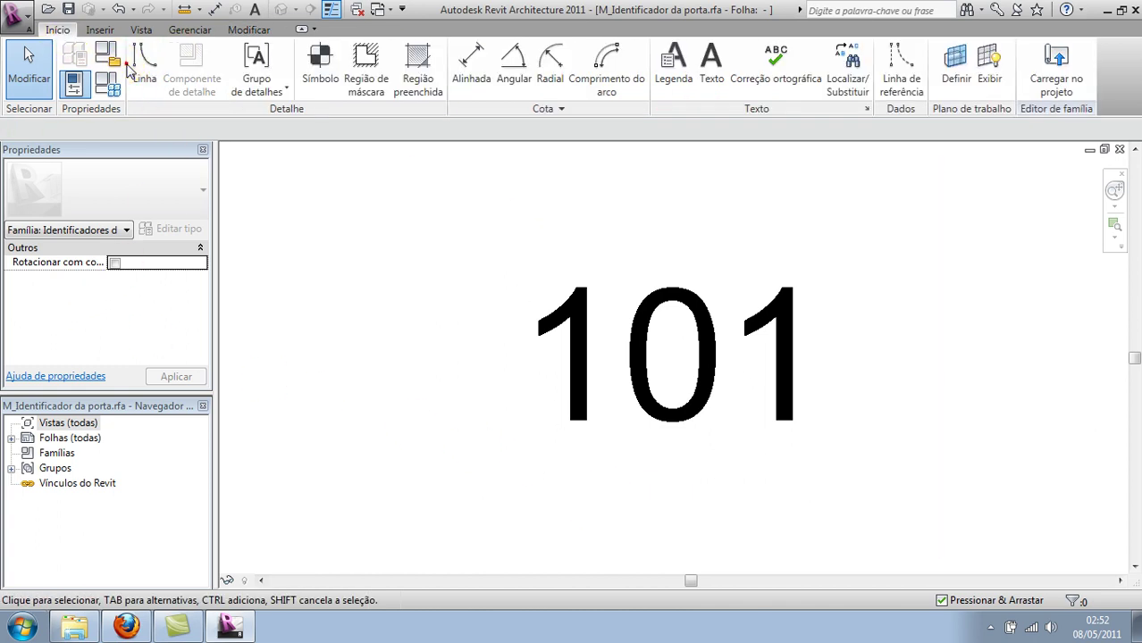
key("l")
key("i")
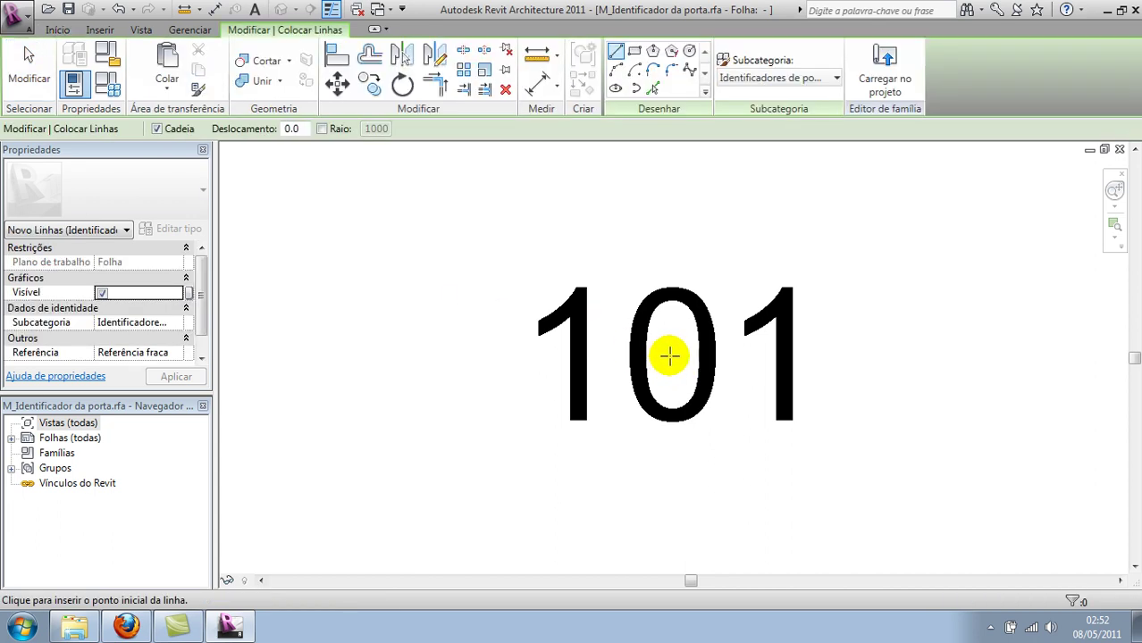
left_click(667, 360)
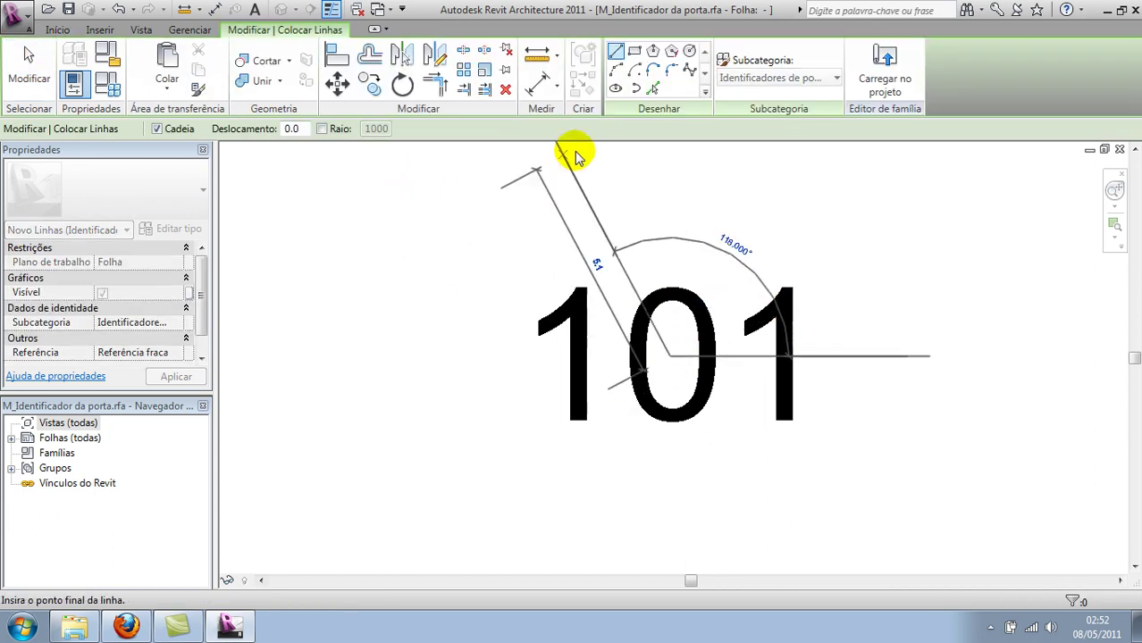
left_click(690, 52)
left_click(669, 356)
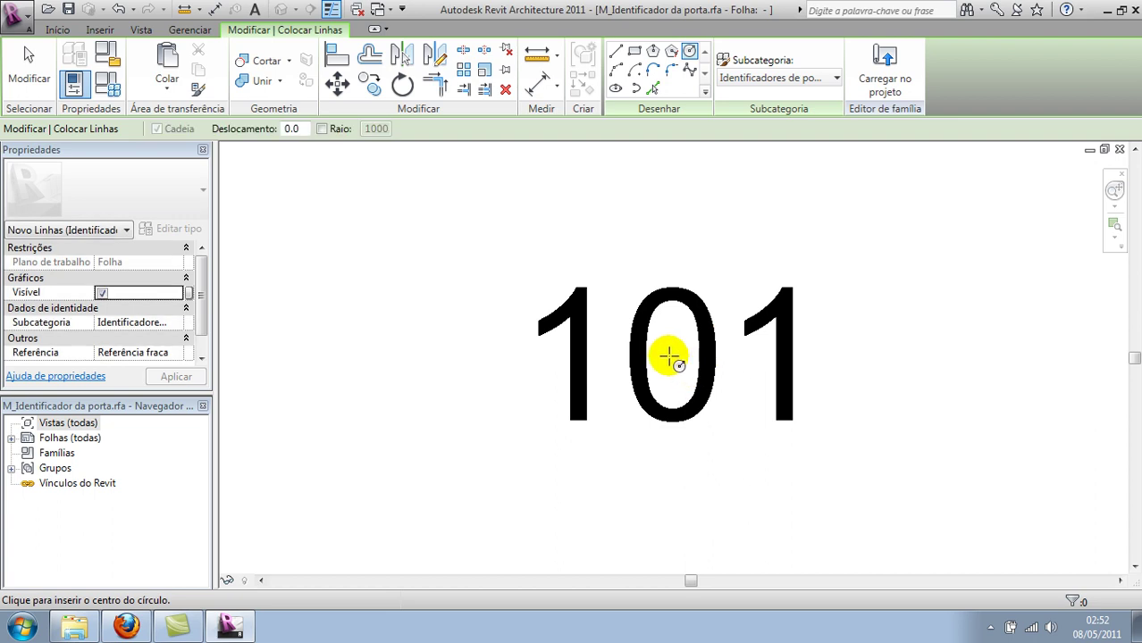
left_click(827, 307)
left_click(827, 308)
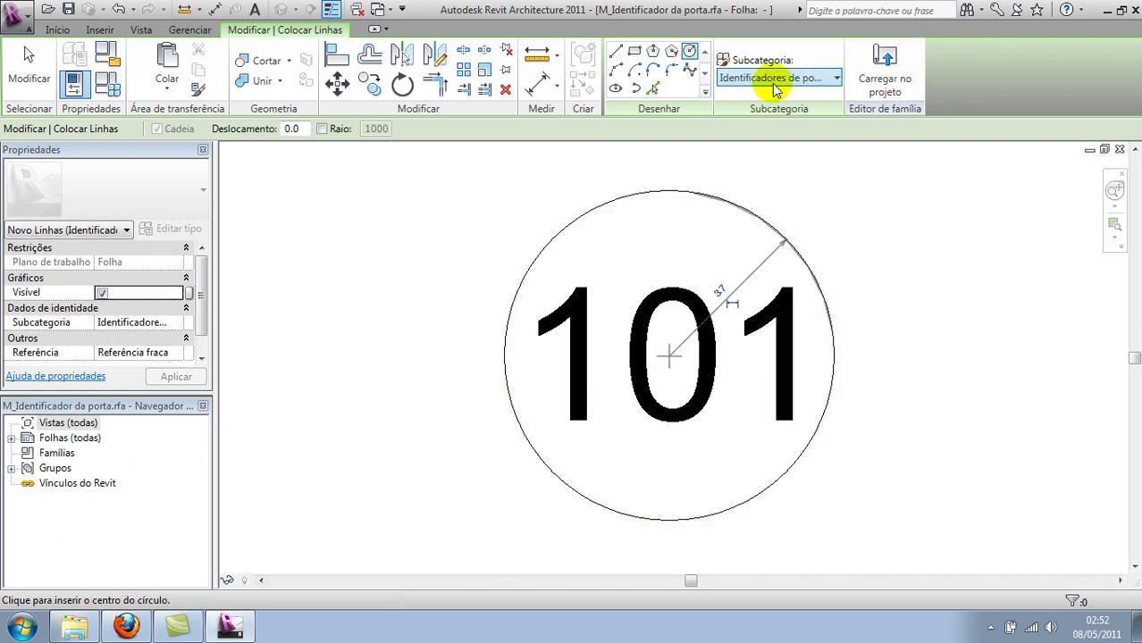
left_click(893, 77)
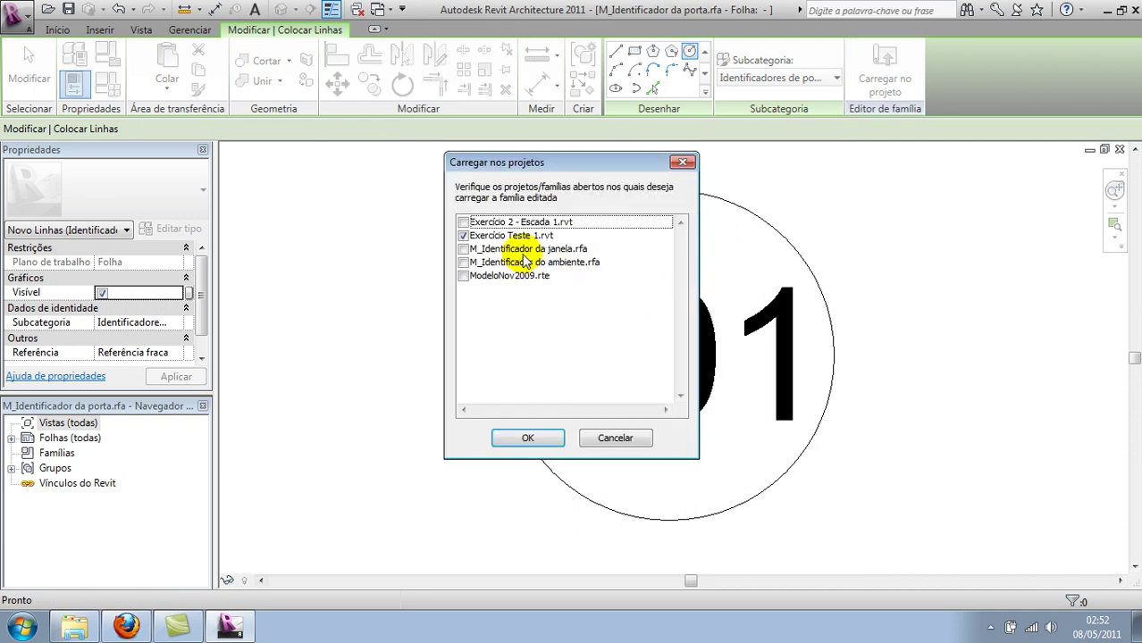
left_click(527, 438)
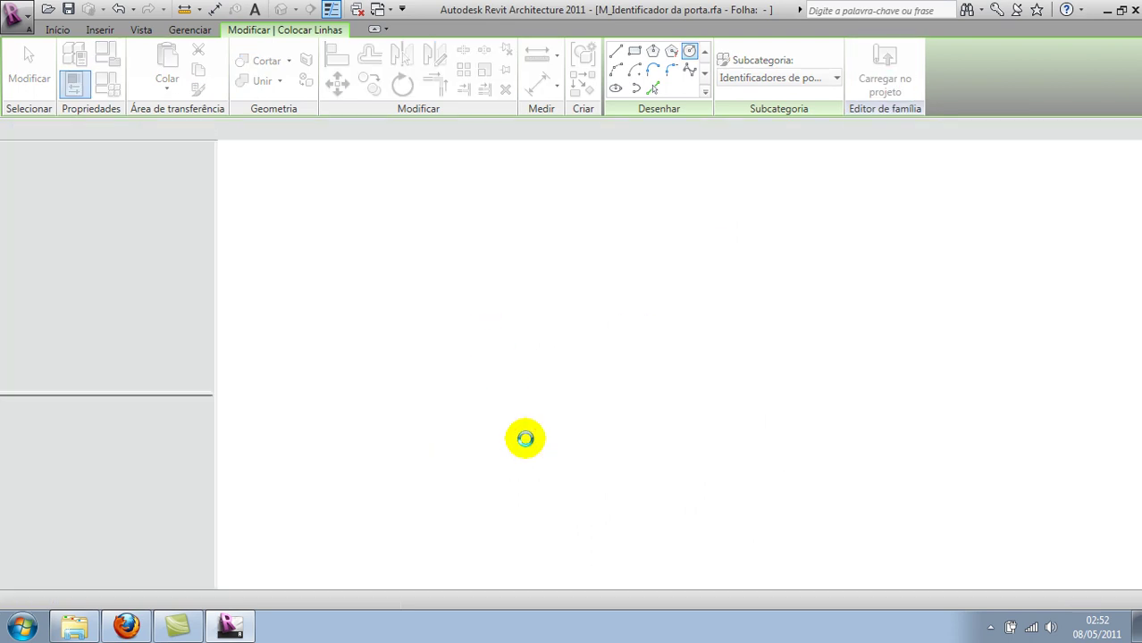
Overwrite the existing door tag version in the project with the circled tag.
left_click(592, 269)
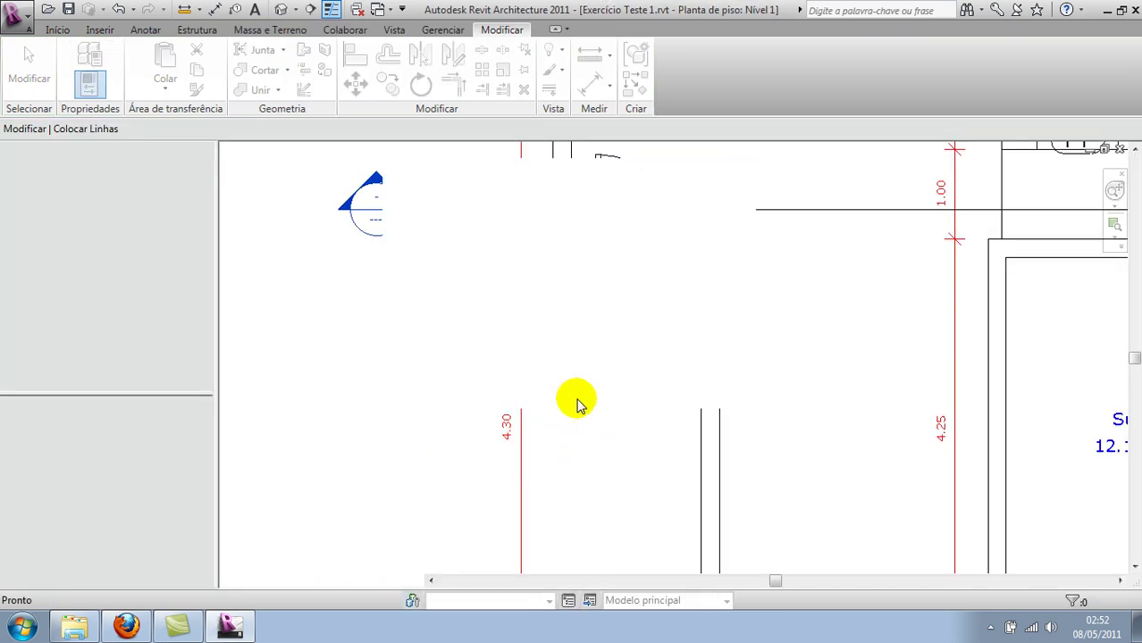
scroll(632, 334, "down", 2)
scroll(632, 330, "down", 3)
middle_click_drag(631, 330, 559, 386)
scroll(560, 386, "up", 2)
scroll(530, 420, "up", 1)
scroll(586, 428, "up", 1)
scroll(619, 449, "up", 1)
scroll(485, 446, "up", 2)
scroll(484, 445, "up", 2)
scroll(489, 446, "up", 1)
scroll(492, 448, "down", 2)
scroll(492, 448, "down", 3)
Bring the Sala windows into view and select the window tag labelled 20.
mouse_move(510, 317)
middle_mouse_down()
mouse_move(586, 403)
mouse_move(589, 467)
mouse_move(612, 456)
middle_mouse_up()
scroll(586, 403, "down", 2)
scroll(594, 460, "up", 1)
scroll(553, 413, "up", 2)
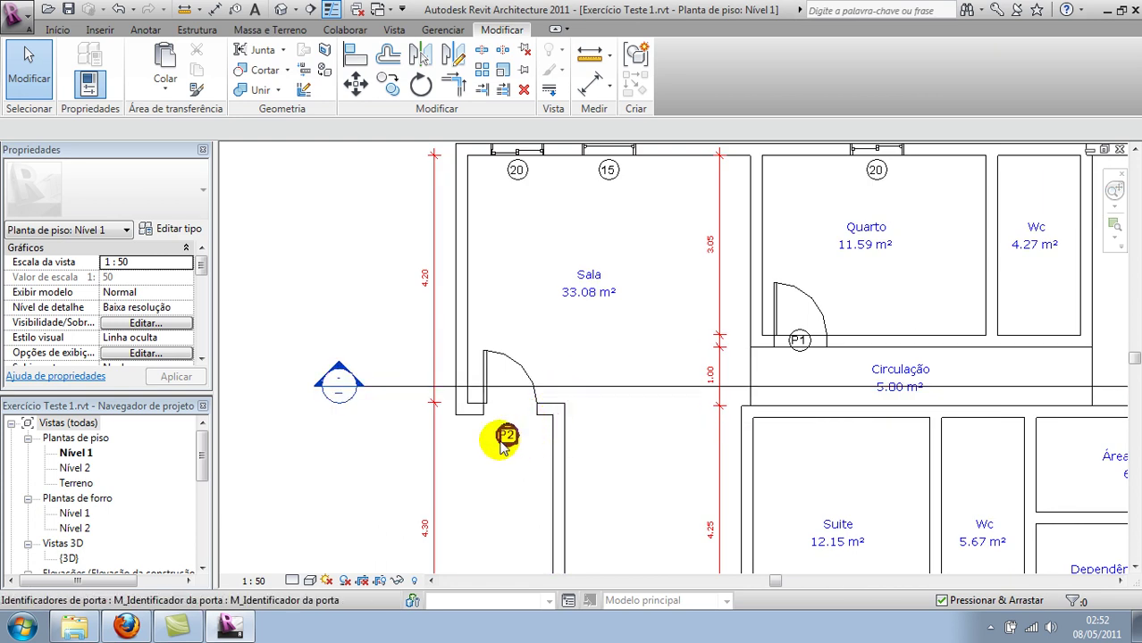
middle_click_drag(580, 251, 574, 340)
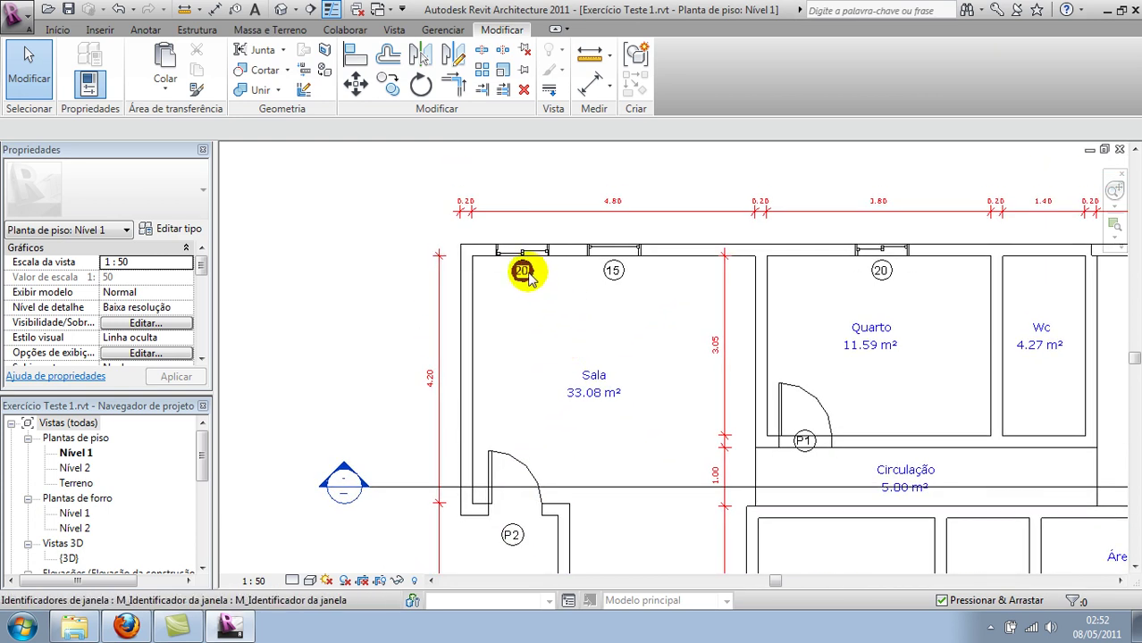
left_click(522, 271)
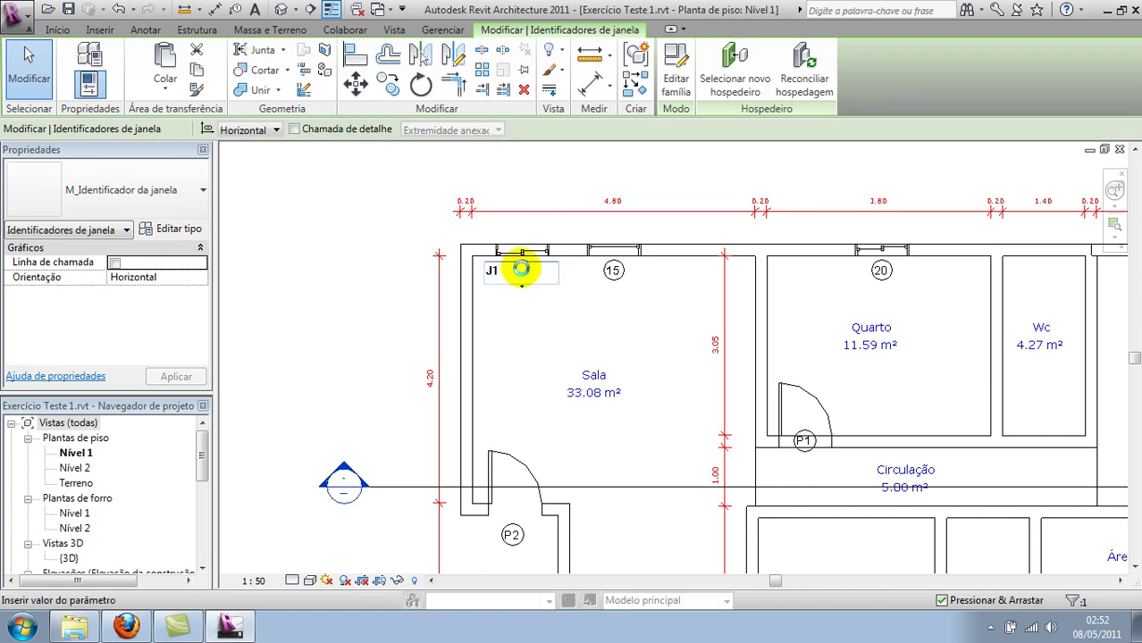
Commit the J1 label, applying it to all windows previously tagged 20.
key("Return")
left_click(620, 328)
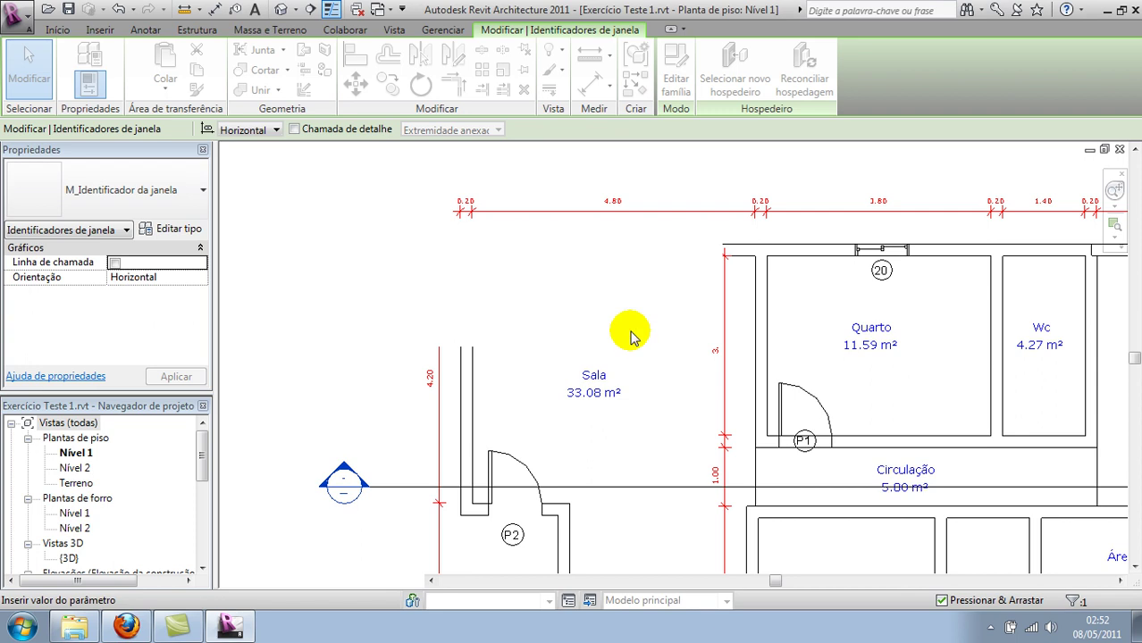
left_click(613, 309)
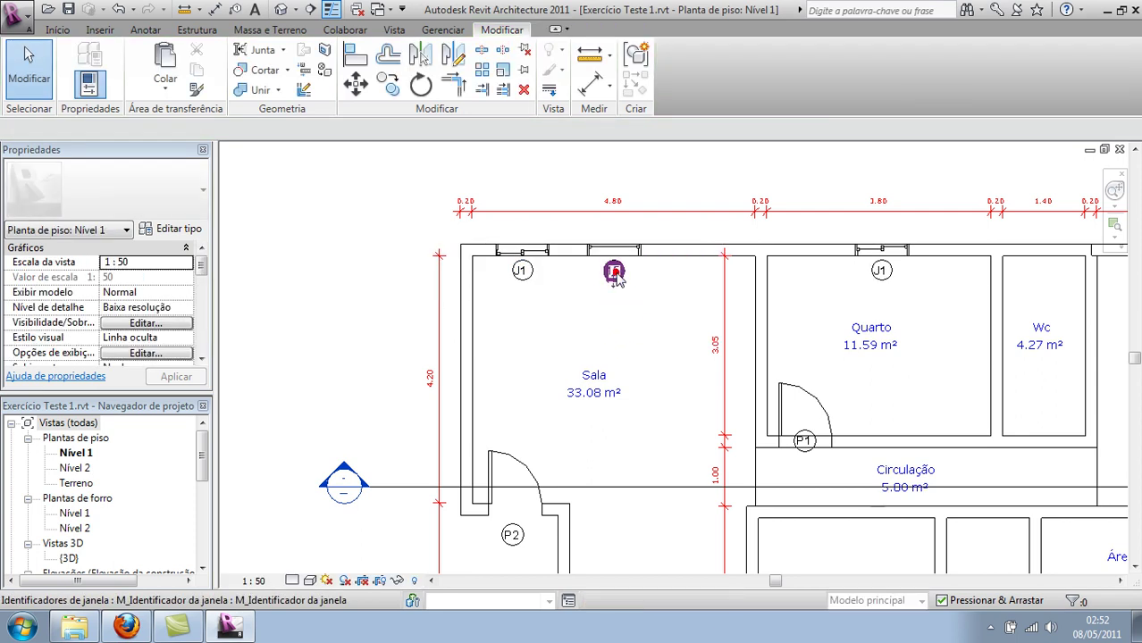
Relabel the Sala window tag 15 as J2 and accept the type change.
left_click(616, 275)
scroll(613, 277, "up", 3)
scroll(616, 277, "up", 2)
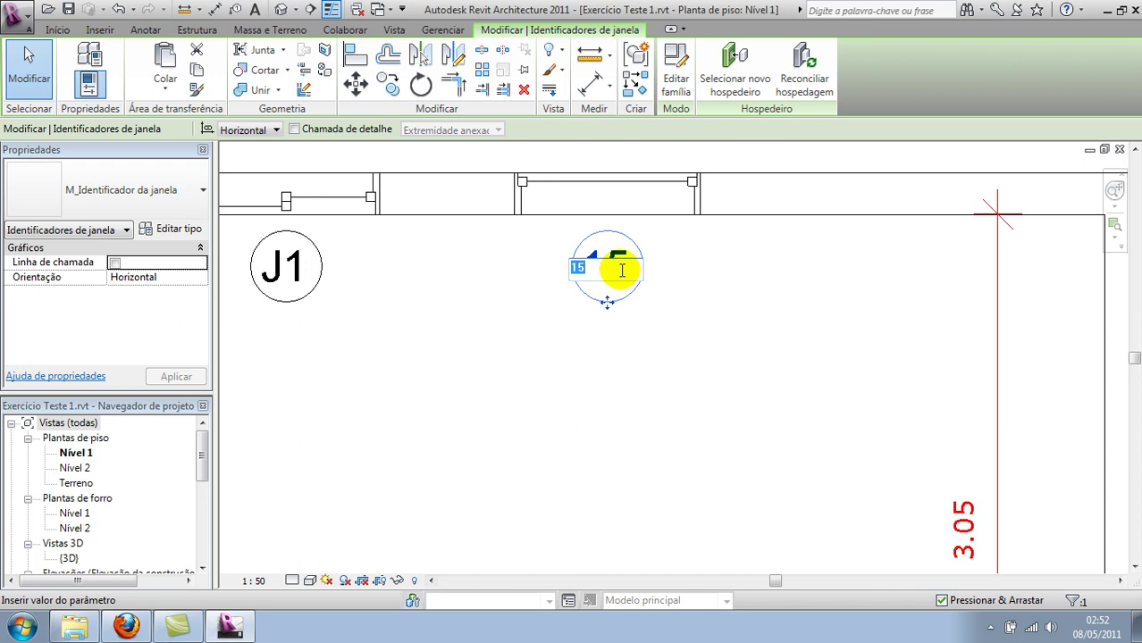
key("Return")
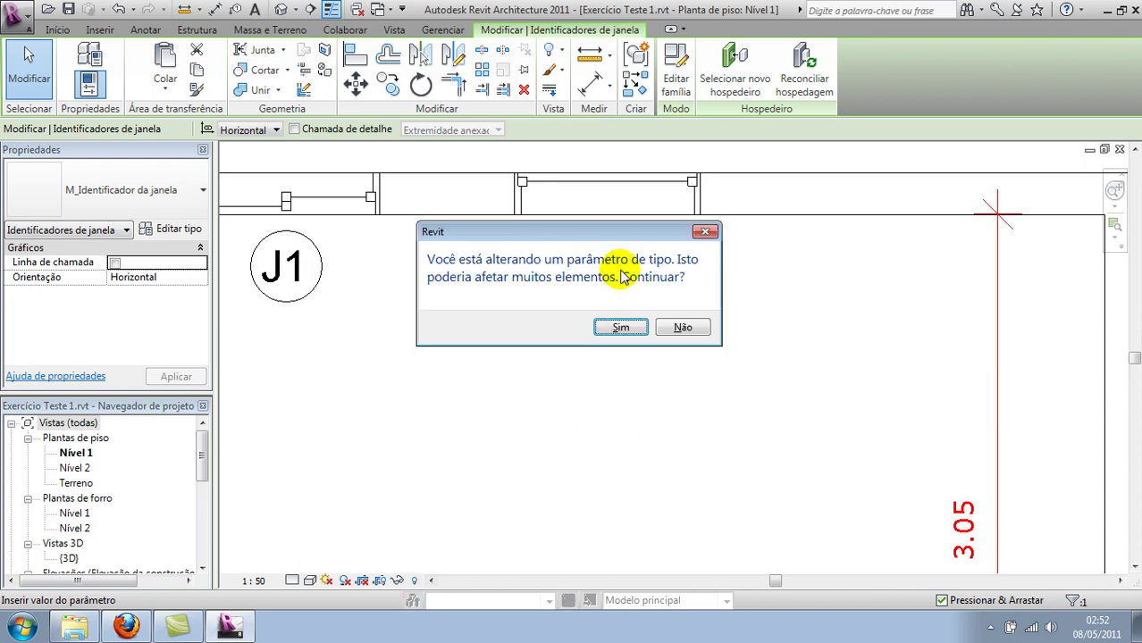
left_click(623, 327)
left_click(619, 386)
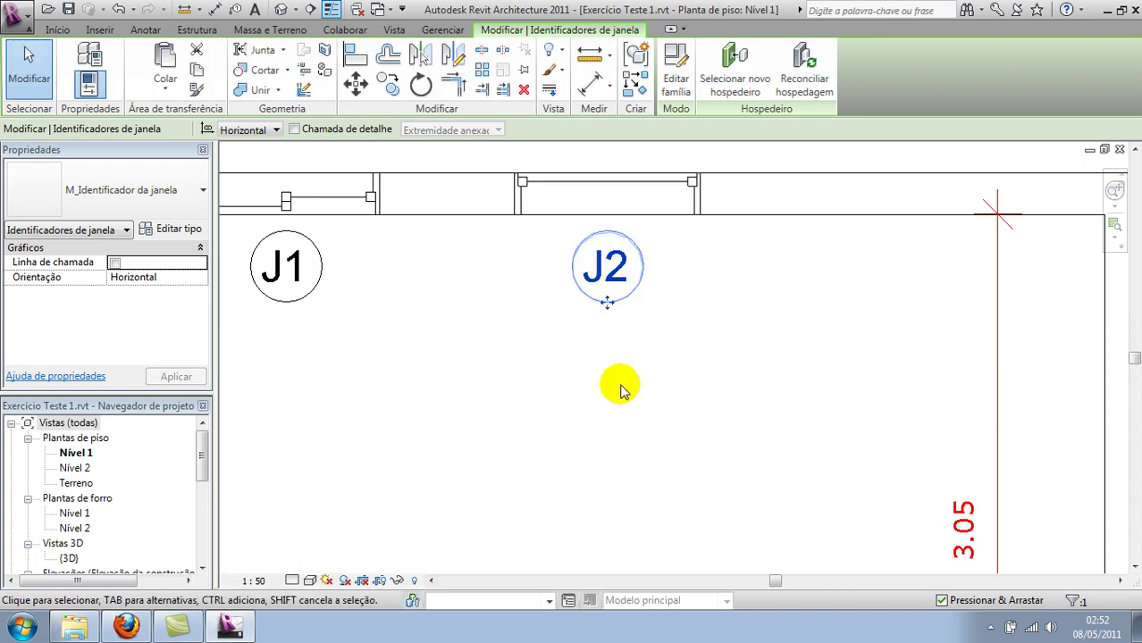
Pan and zoom around the Nível 1 plan to review the relabelled window tags.
scroll(617, 386, "down", 2)
scroll(616, 386, "down", 2)
scroll(448, 224, "down", 2)
scroll(512, 291, "down", 1)
mouse_move(512, 291)
middle_mouse_down()
mouse_move(588, 166)
mouse_move(561, 263)
mouse_move(795, 365)
mouse_move(795, 322)
middle_mouse_up()
scroll(705, 397, "up", 1)
scroll(705, 396, "up", 1)
scroll(607, 396, "up", 1)
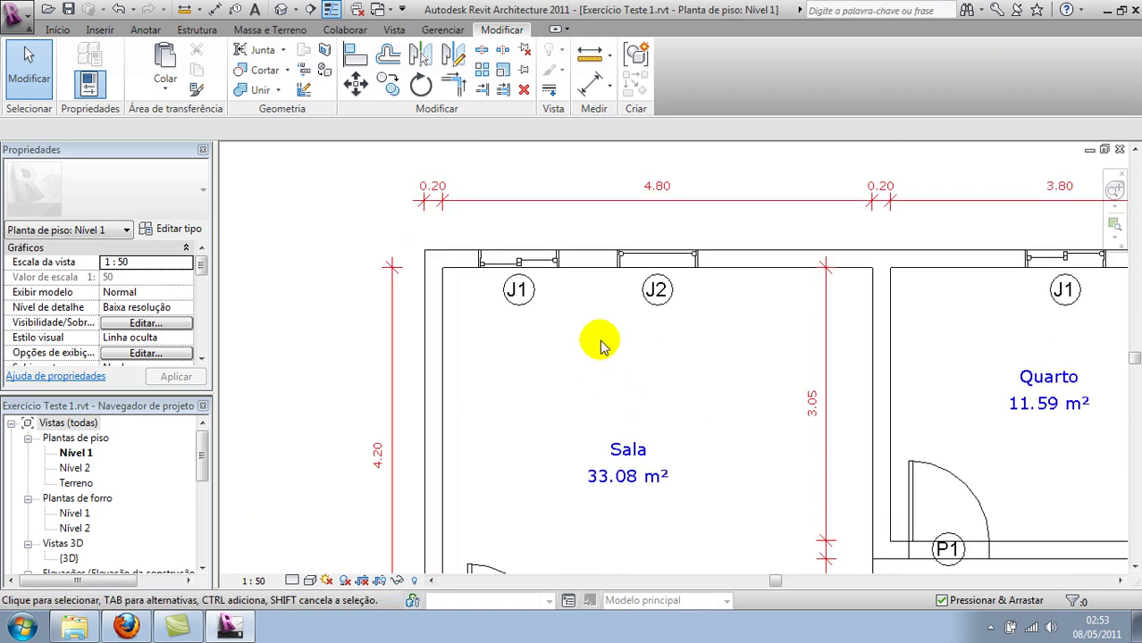
middle_click_drag(518, 345, 617, 296)
Start a new quantities schedule for the Janelas category.
scroll(467, 382, "down", 1)
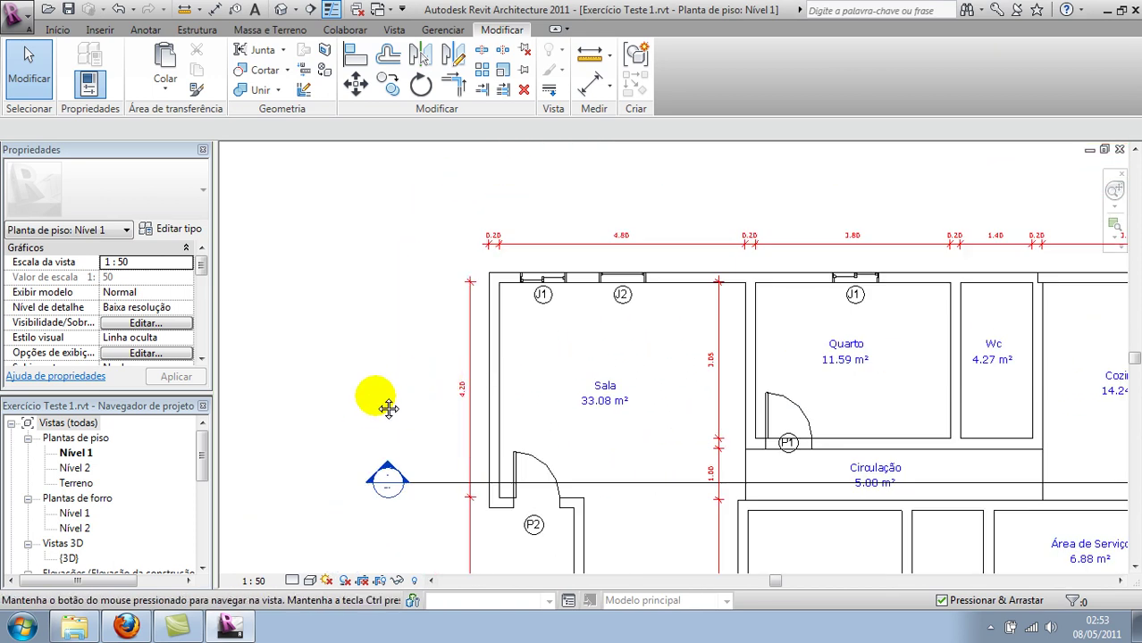
middle_click_drag(375, 414, 630, 265)
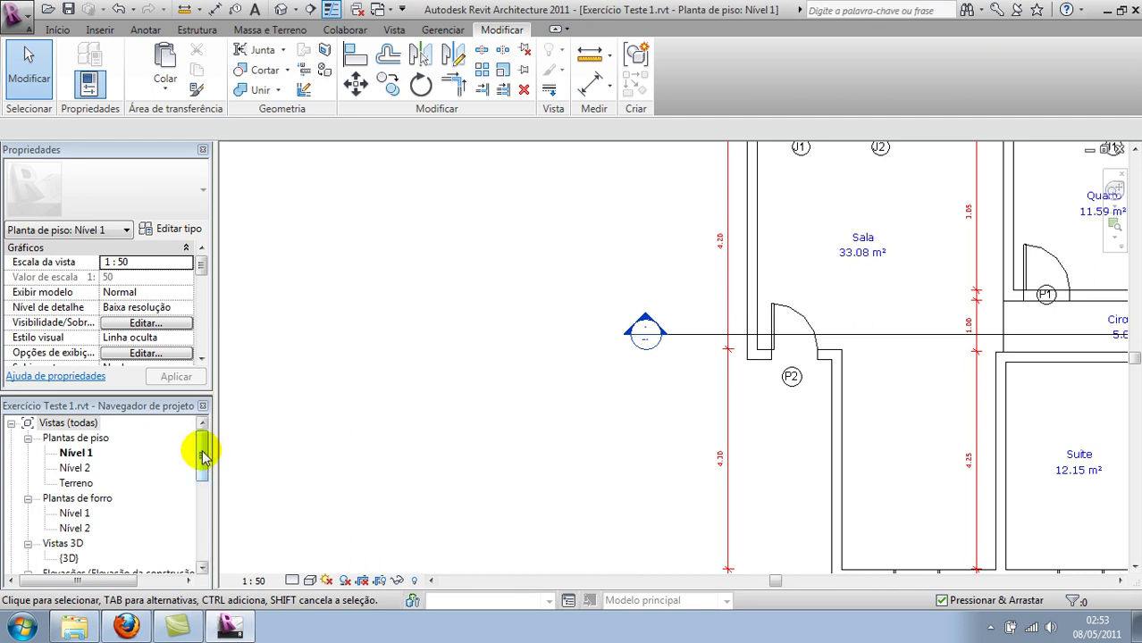
left_click_drag(203, 456, 204, 536)
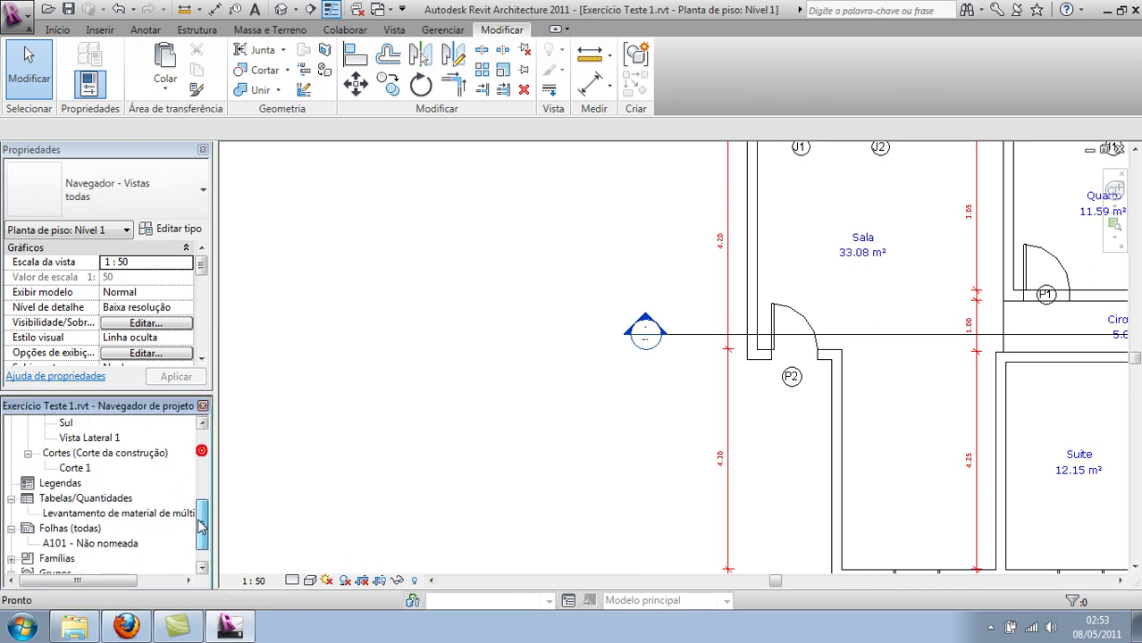
left_click(393, 31)
left_click(558, 93)
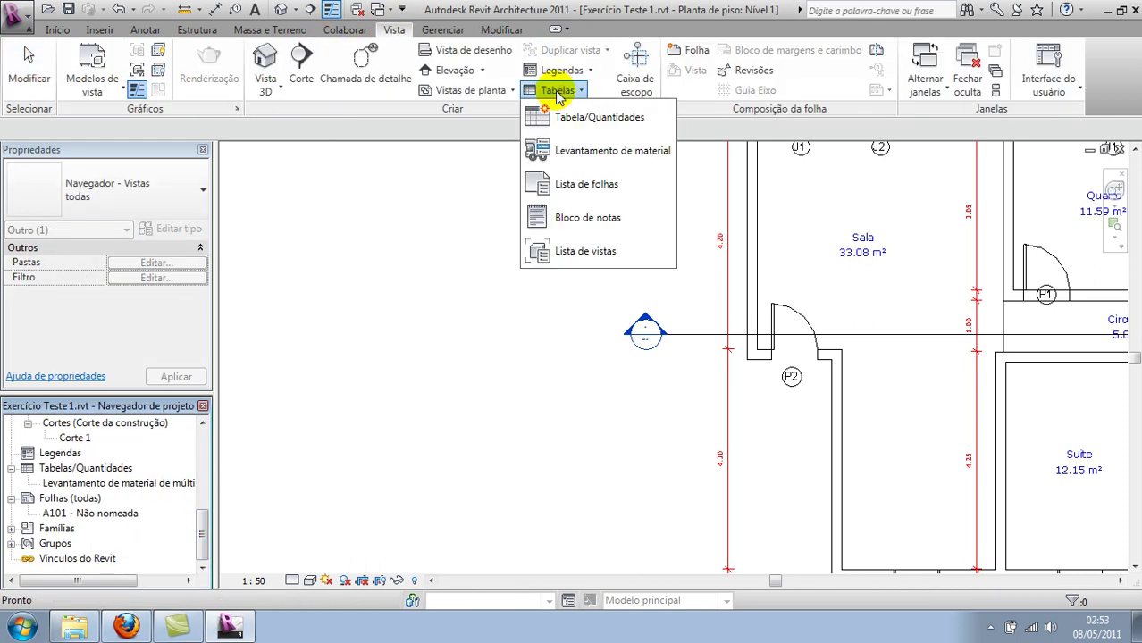
left_click(598, 121)
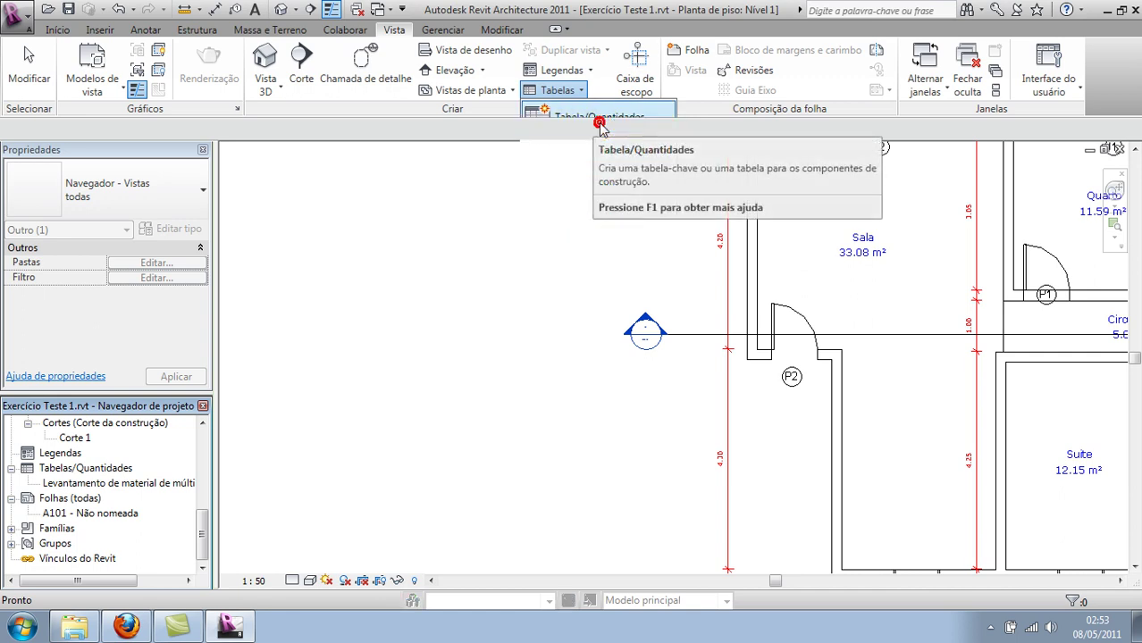
left_click_drag(561, 255, 563, 347)
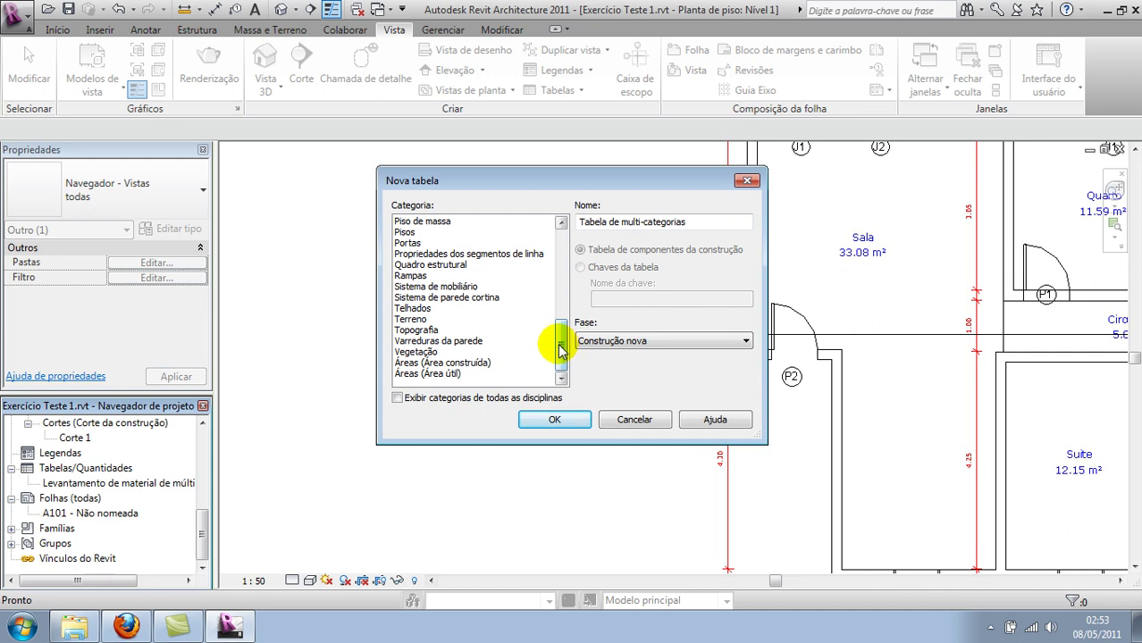
left_click_drag(561, 351, 562, 293)
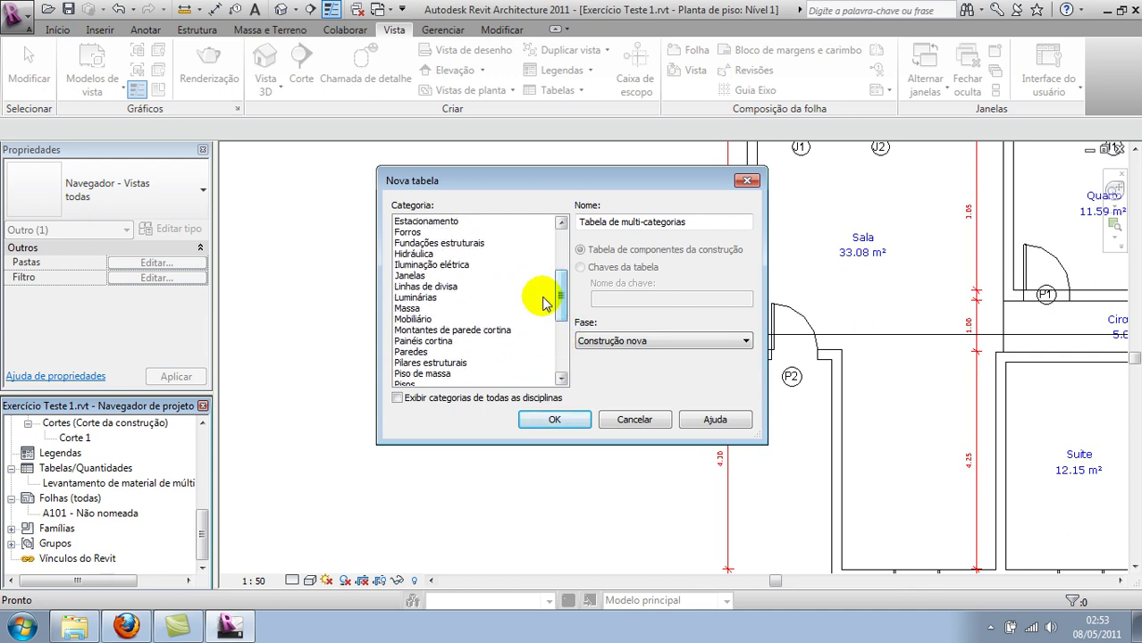
left_click(424, 275)
left_click(542, 422)
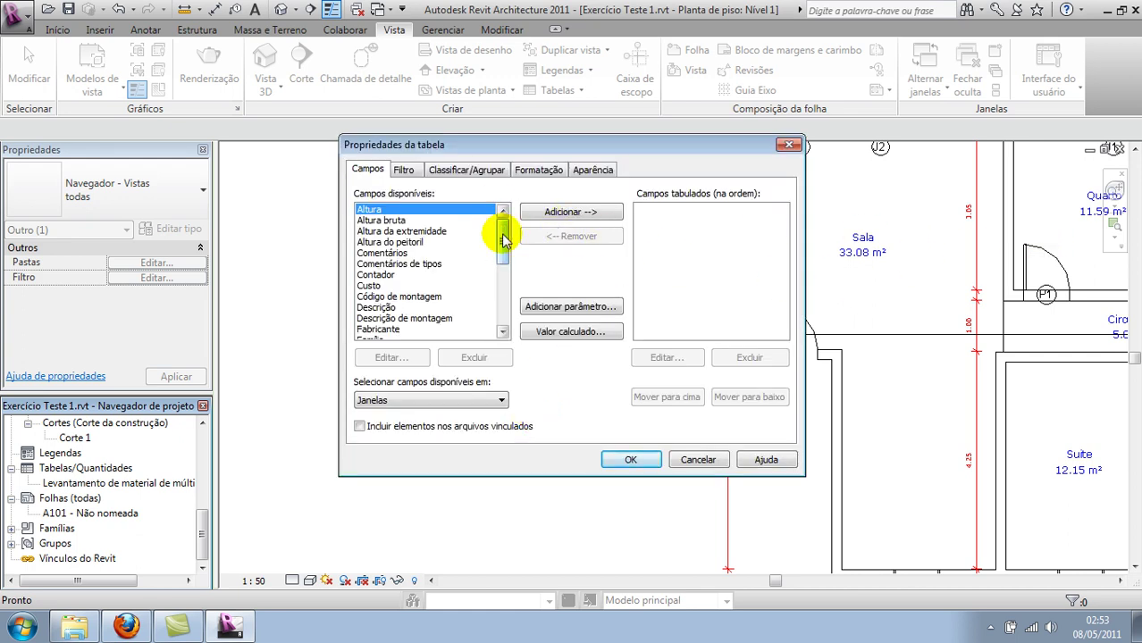
Add the Tipo field and create the Tabela de janela schedule.
left_click_drag(503, 240, 503, 262)
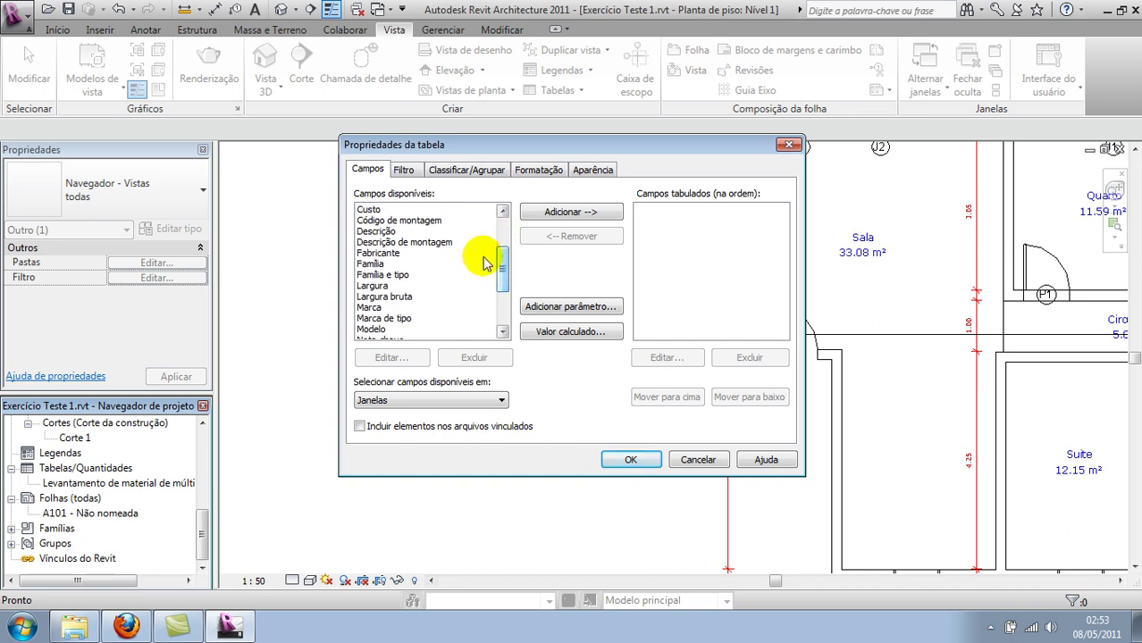
left_click_drag(502, 268, 502, 308)
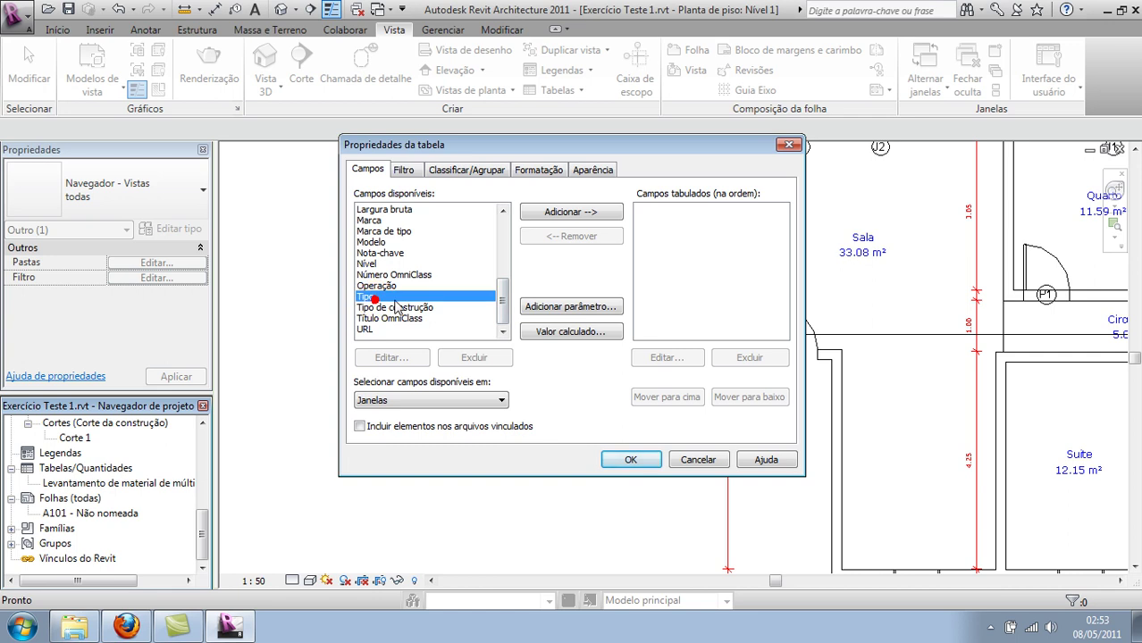
left_click(560, 217)
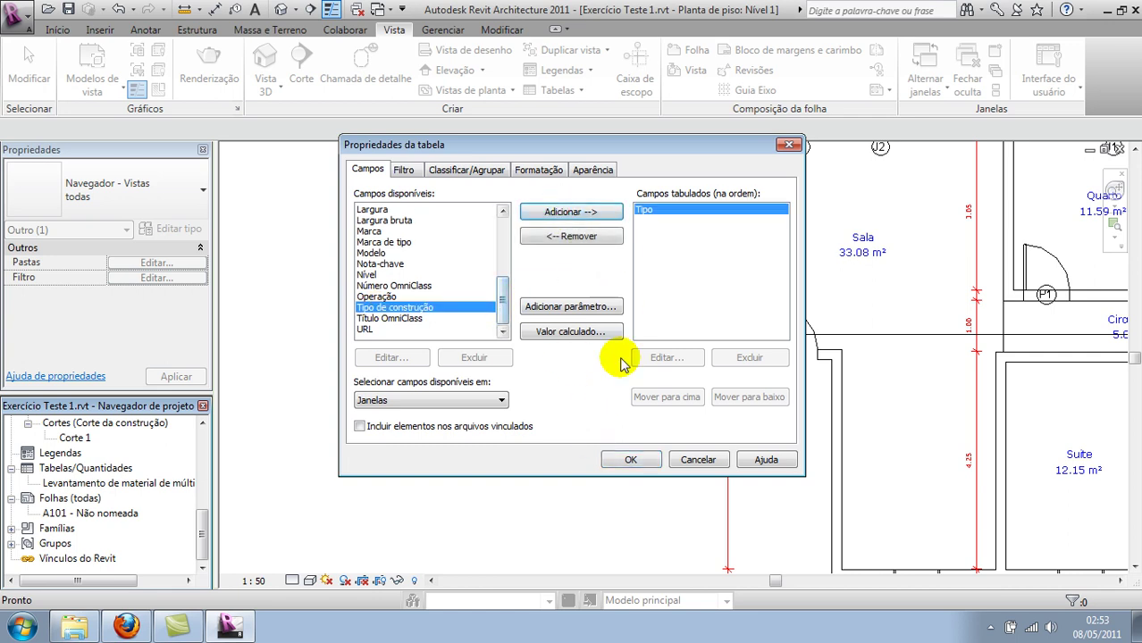
left_click(629, 463)
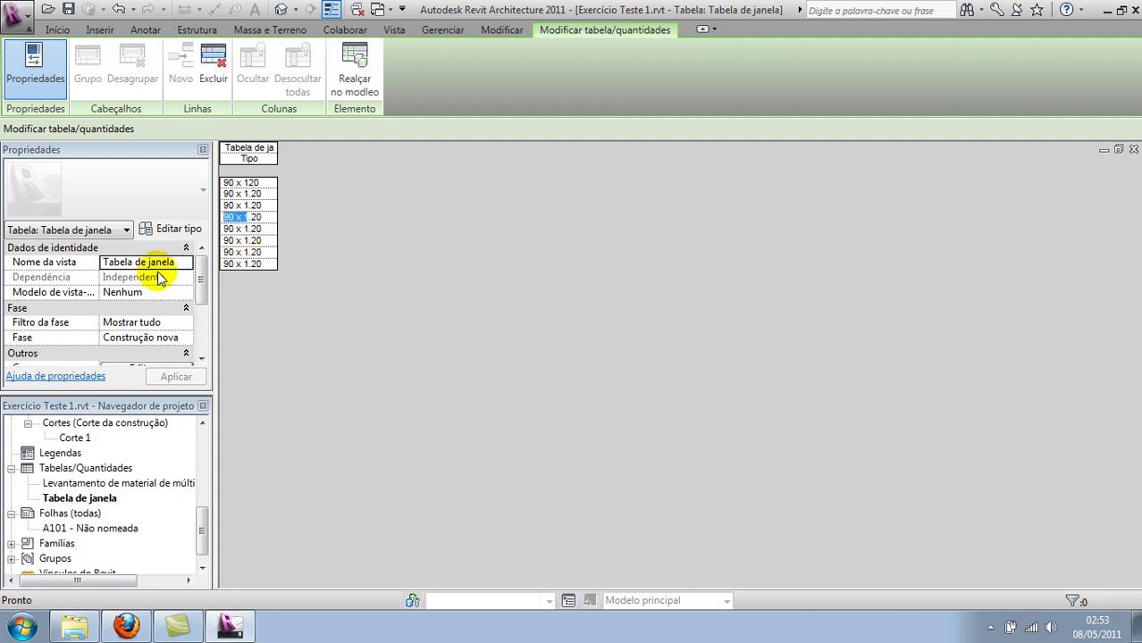
Add a Modelo column to the window schedule.
scroll(192, 317, "down", 3)
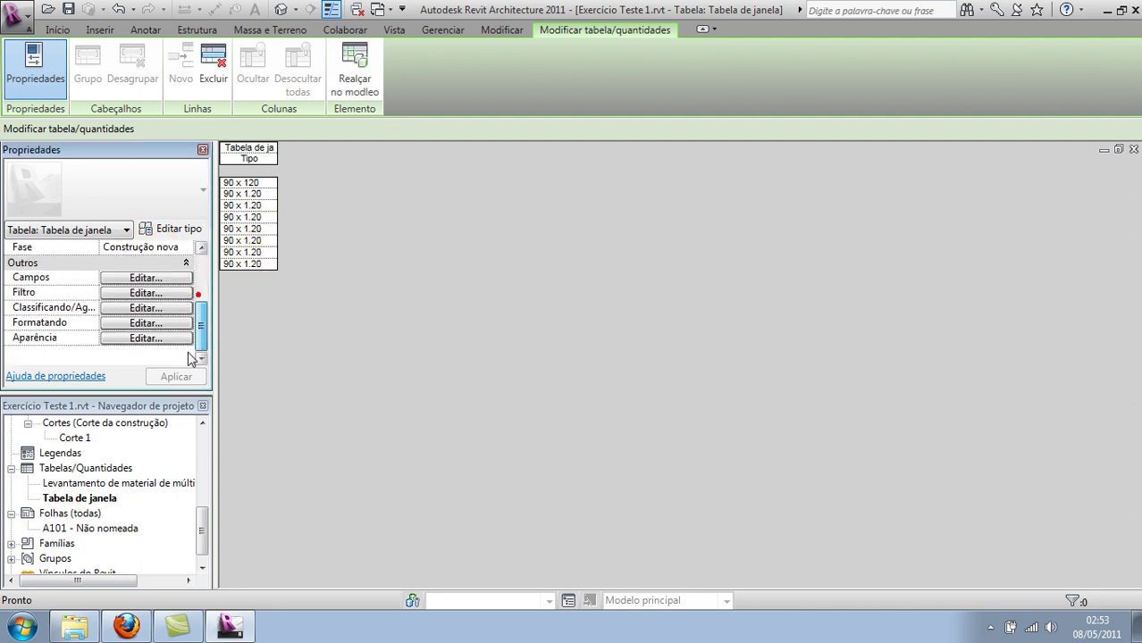
left_click(146, 279)
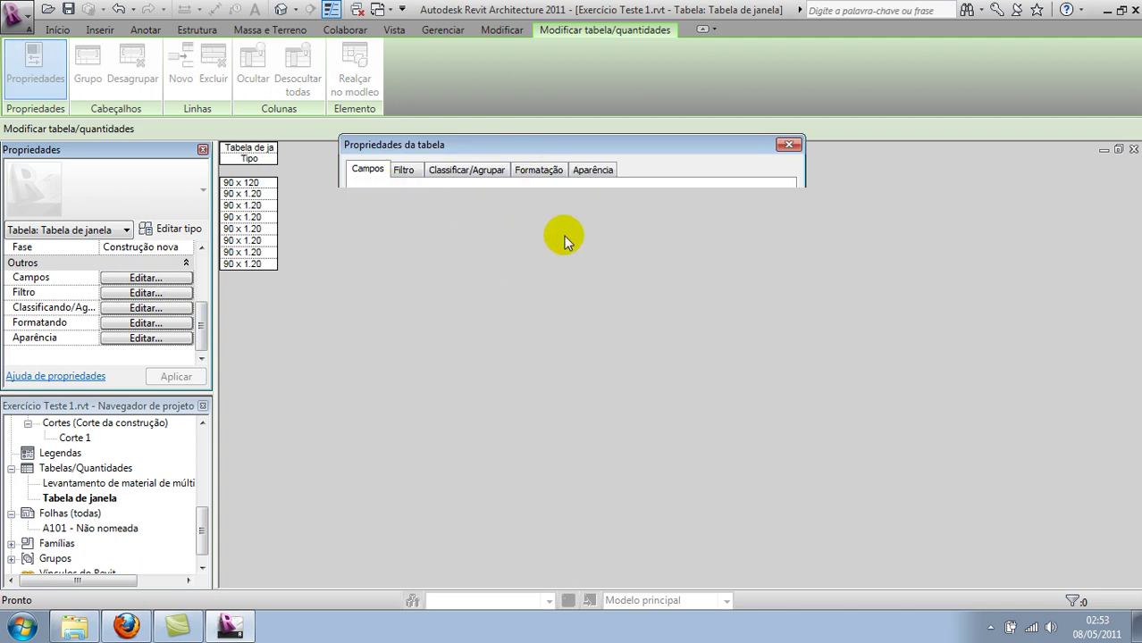
mouse_move(554, 148)
left_mouse_down()
mouse_move(690, 96)
mouse_move(587, 154)
left_mouse_up()
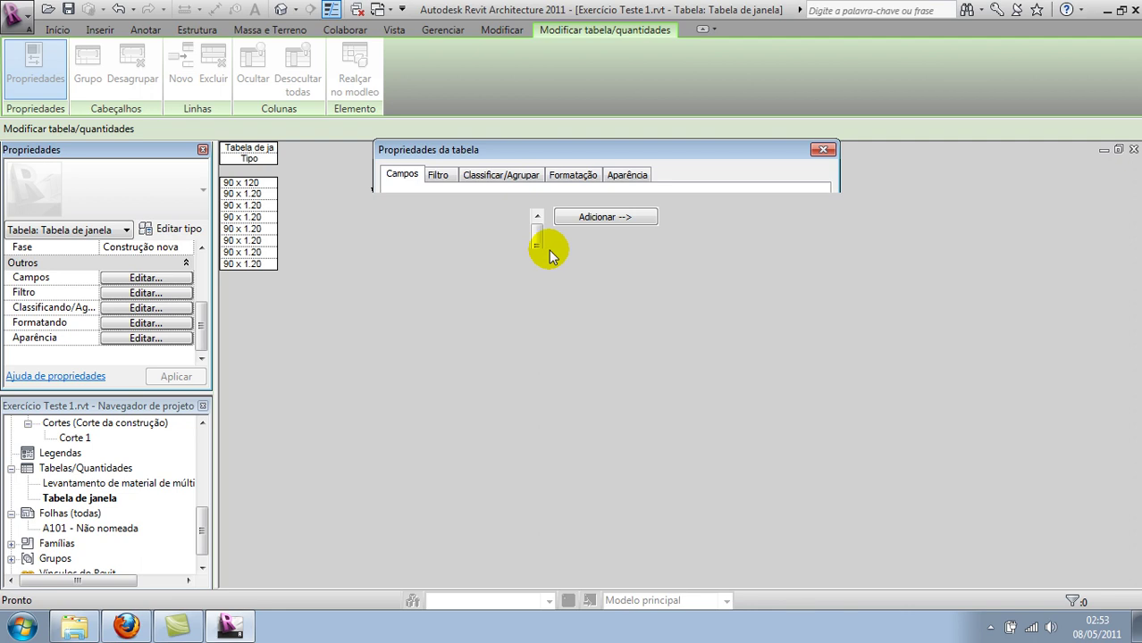
left_click(550, 254)
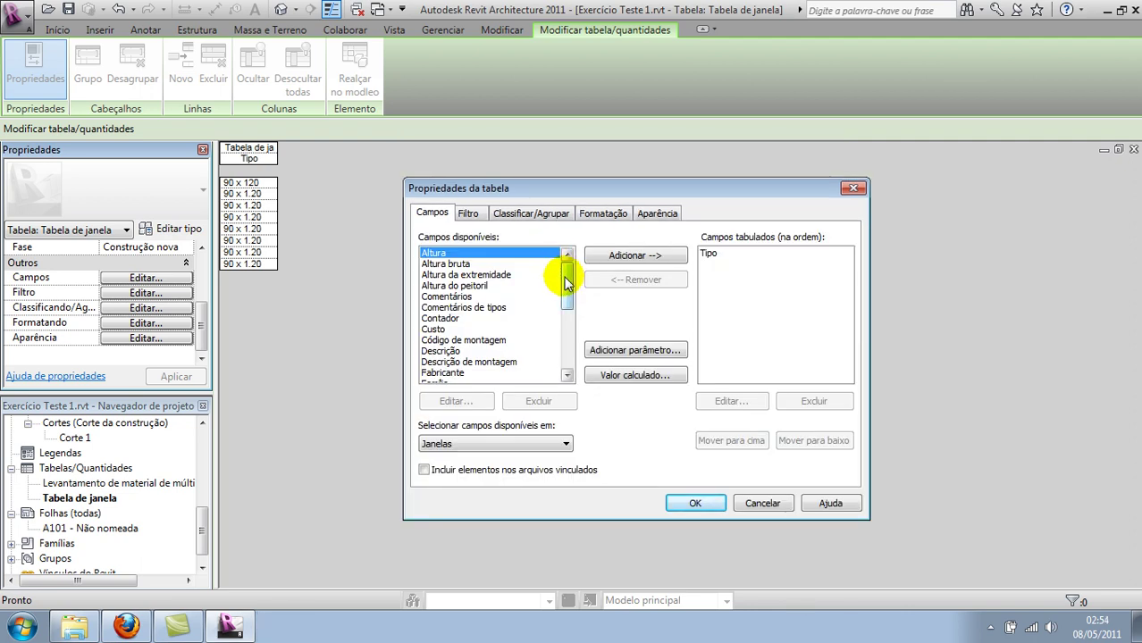
left_click_drag(566, 279, 566, 351)
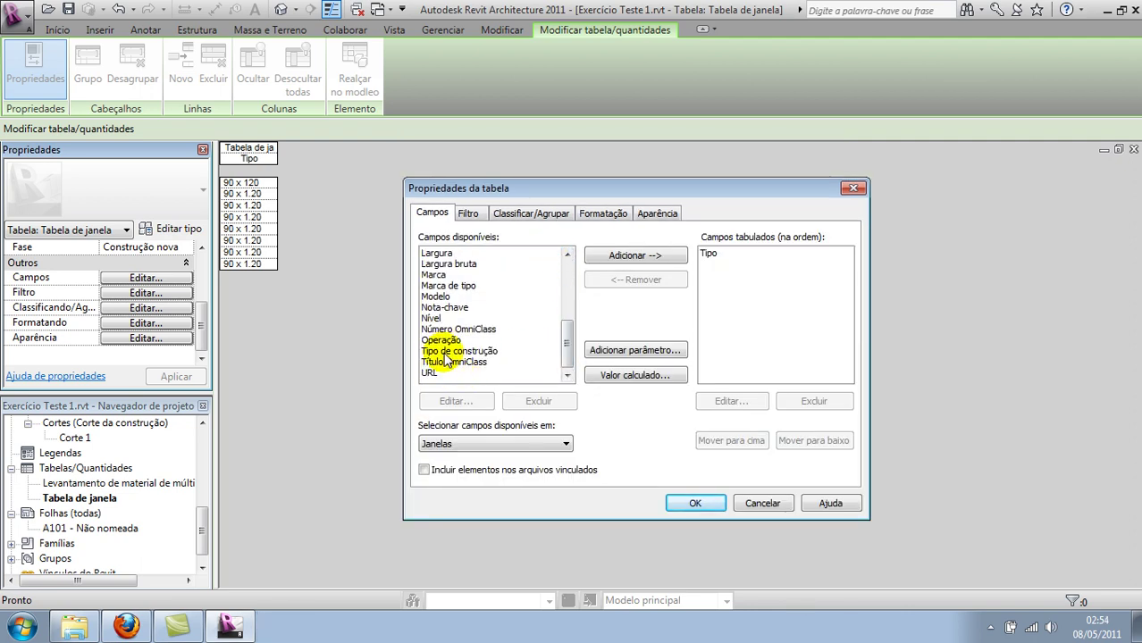
left_click(625, 258)
left_click(695, 506)
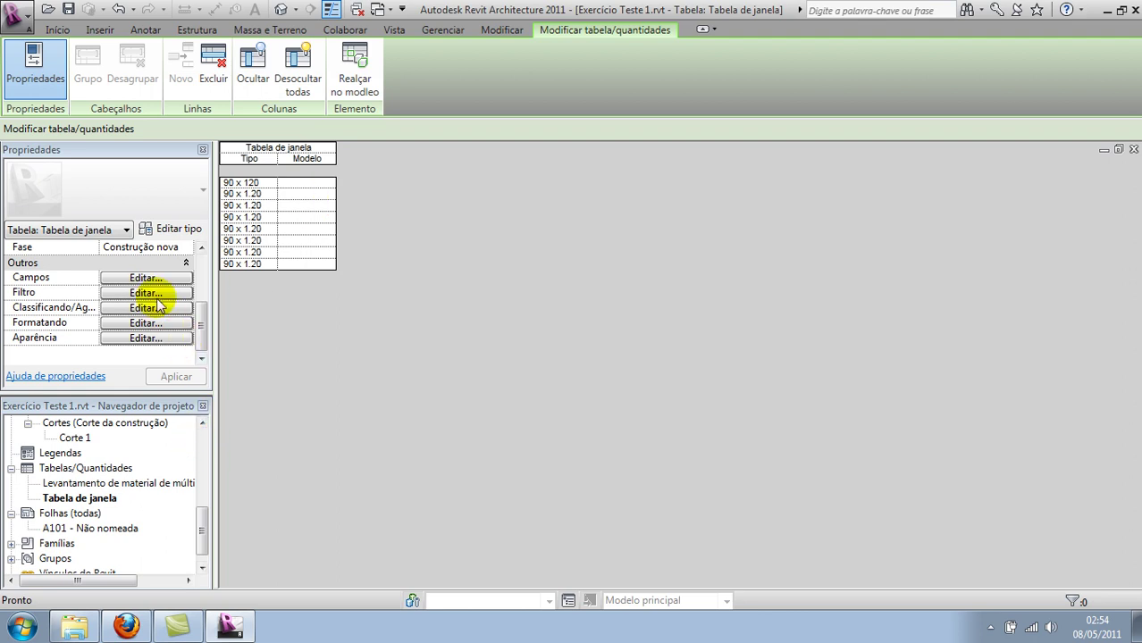
Add a Marca column listing window marks 10 to 17.
left_click(147, 278)
left_click_drag(563, 298, 564, 347)
left_click(667, 258)
left_click(695, 503)
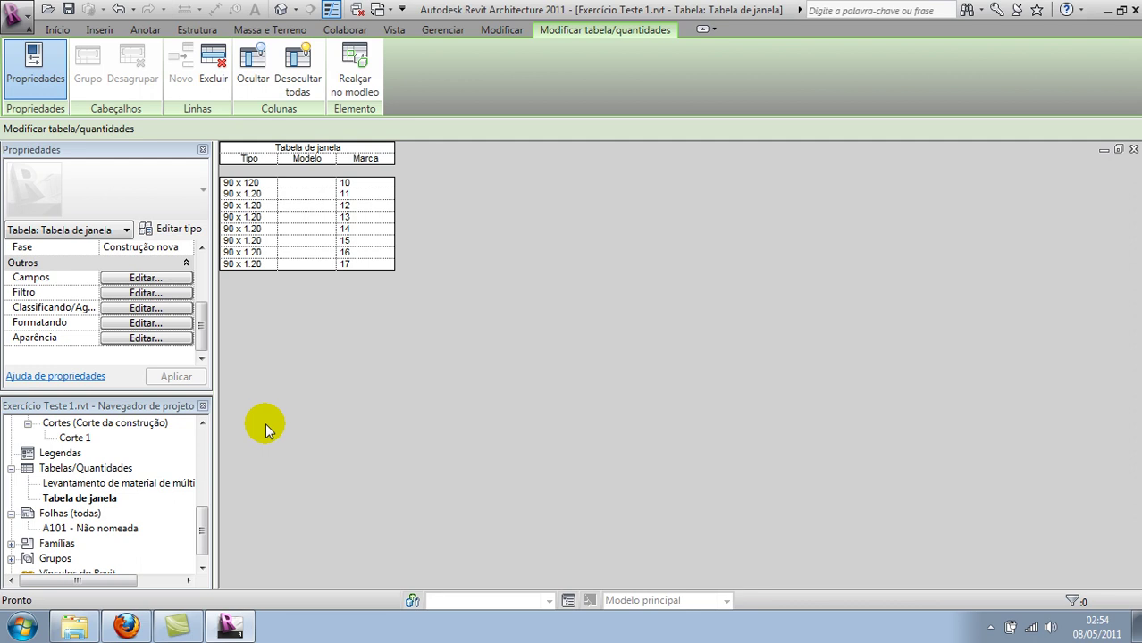
left_click_drag(203, 519, 203, 530)
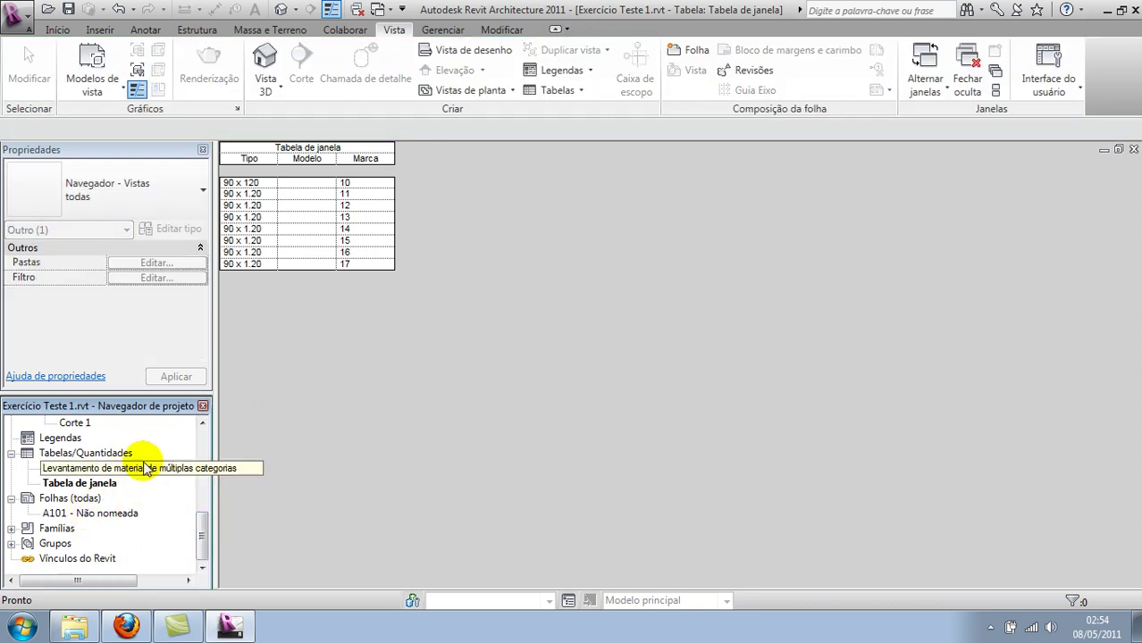
Add a Marca de tipo column showing J1 and J2 to the window schedule.
left_click(96, 484)
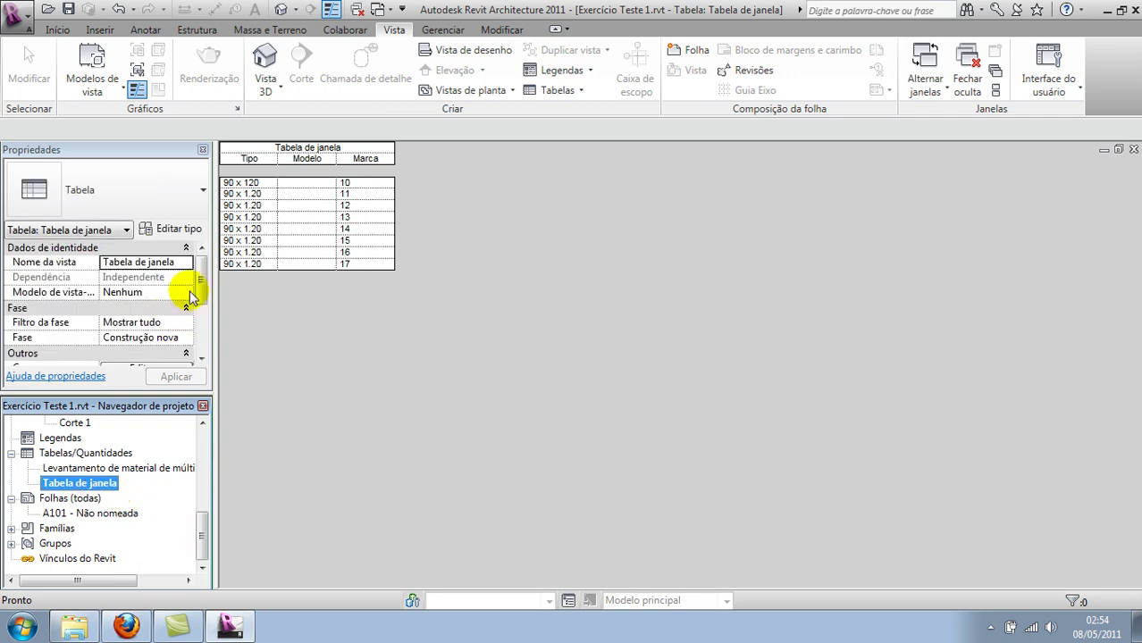
left_click_drag(202, 281, 204, 330)
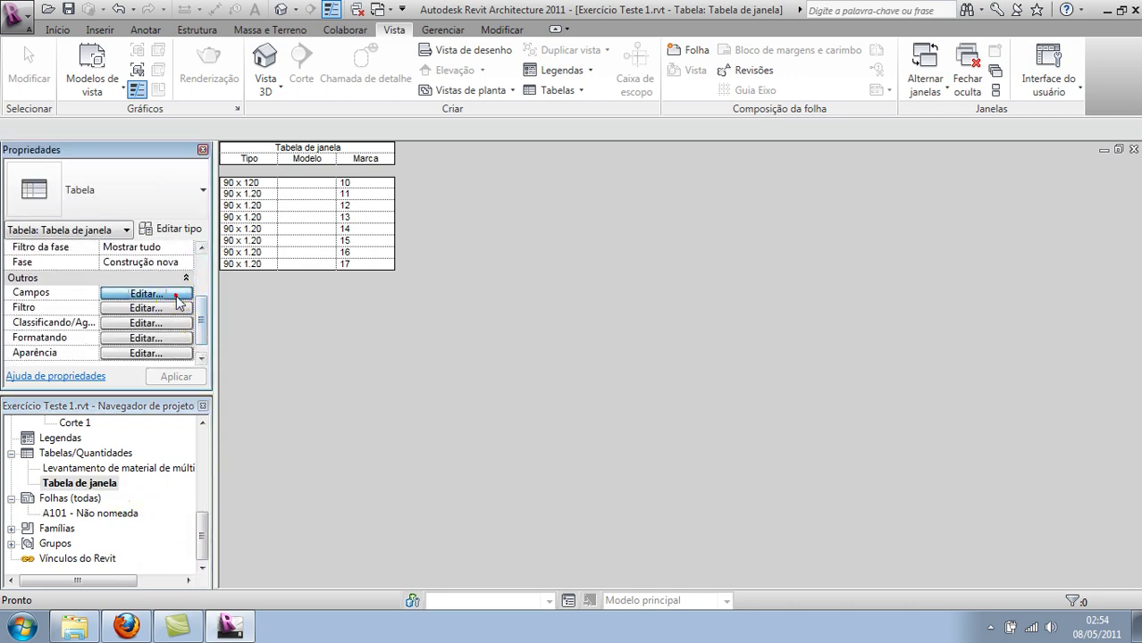
left_click(176, 295)
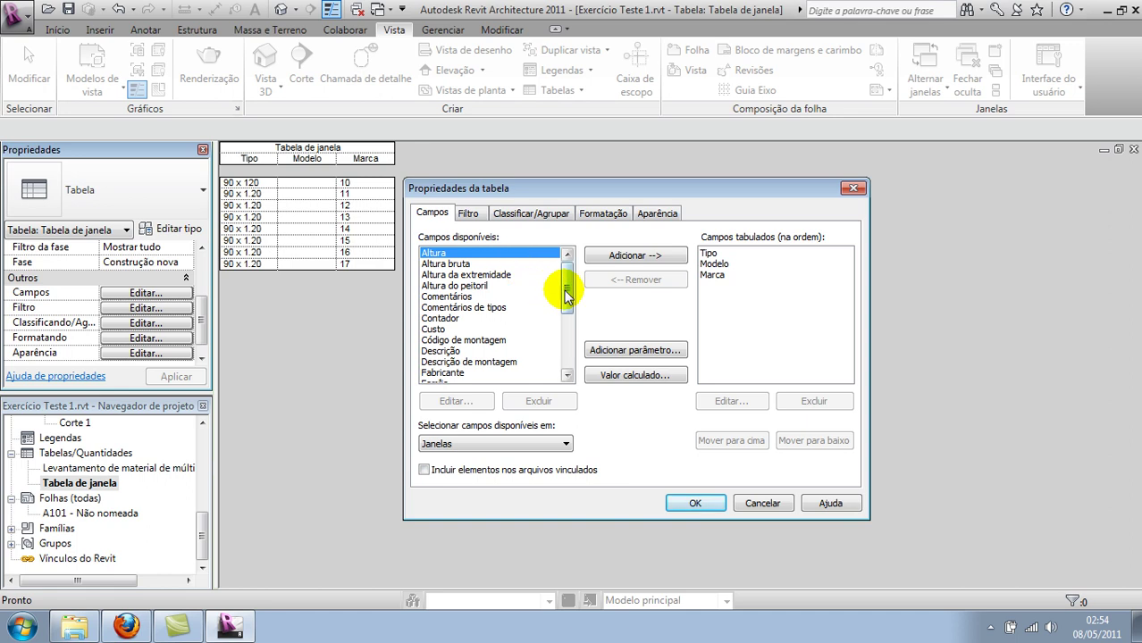
left_click_drag(568, 294, 567, 310)
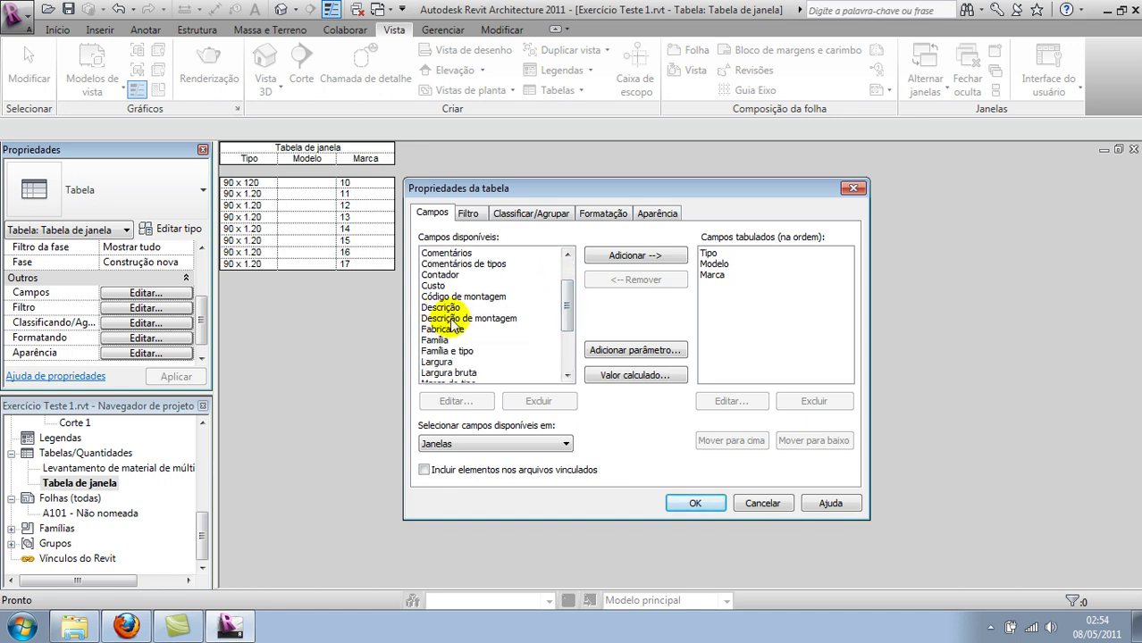
left_click_drag(572, 316, 569, 345)
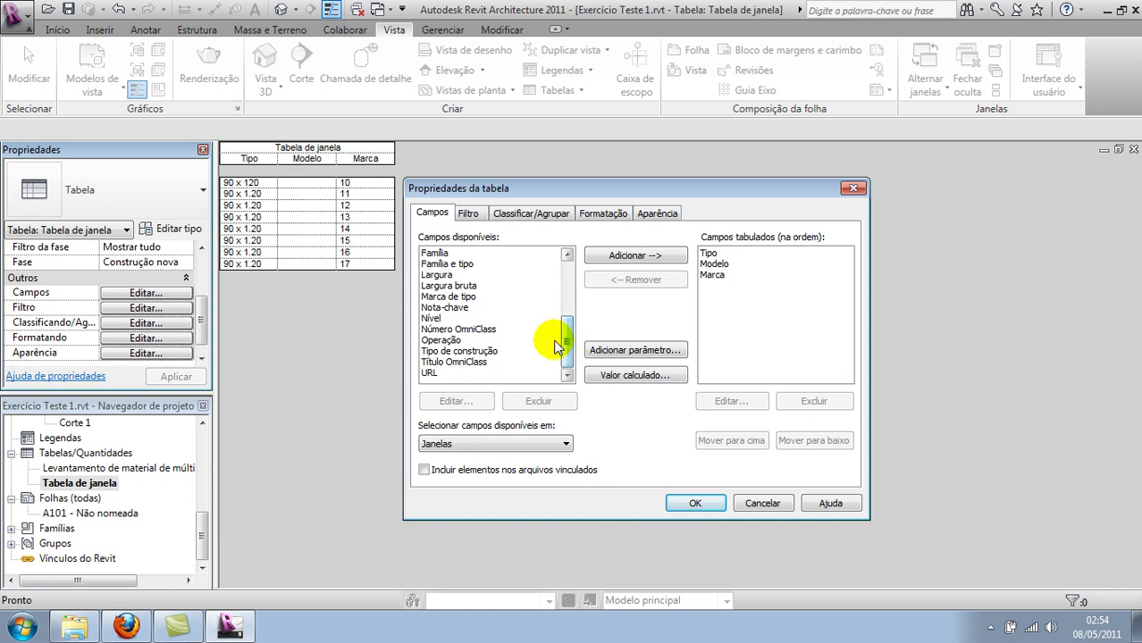
left_click(631, 257)
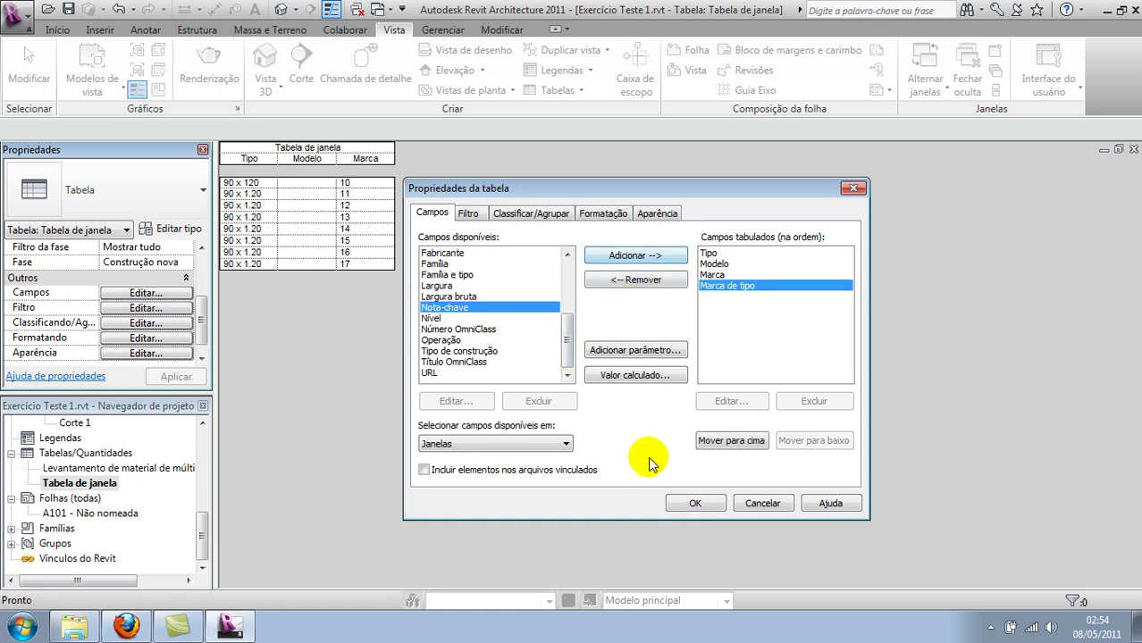
left_click(703, 502)
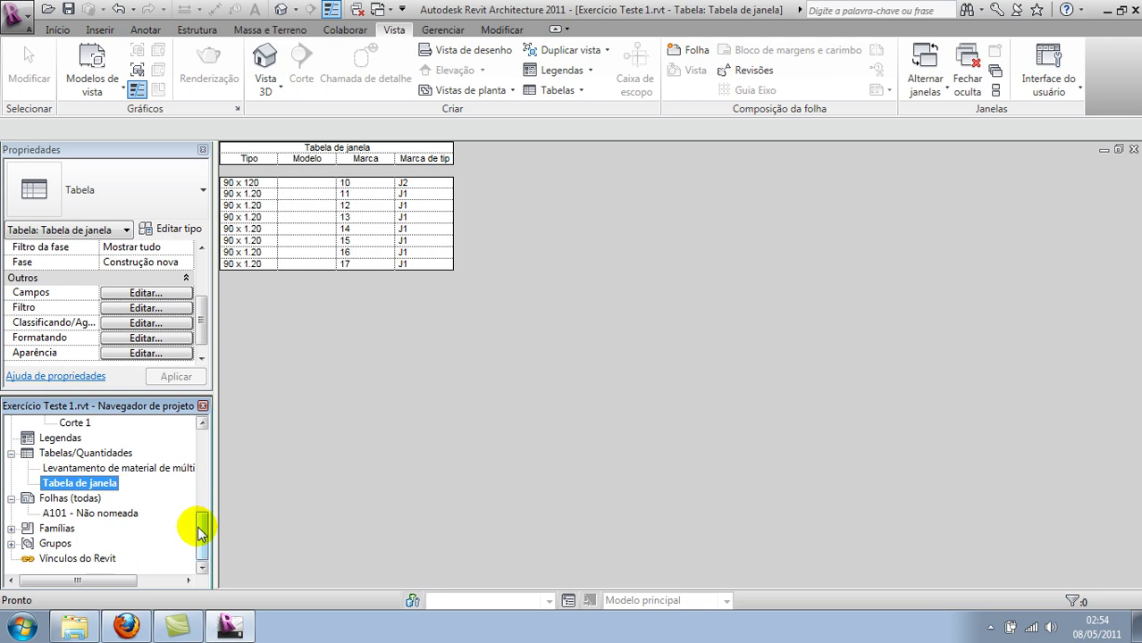
Add a Comentários de tipos column to the window schedule.
left_click(93, 486)
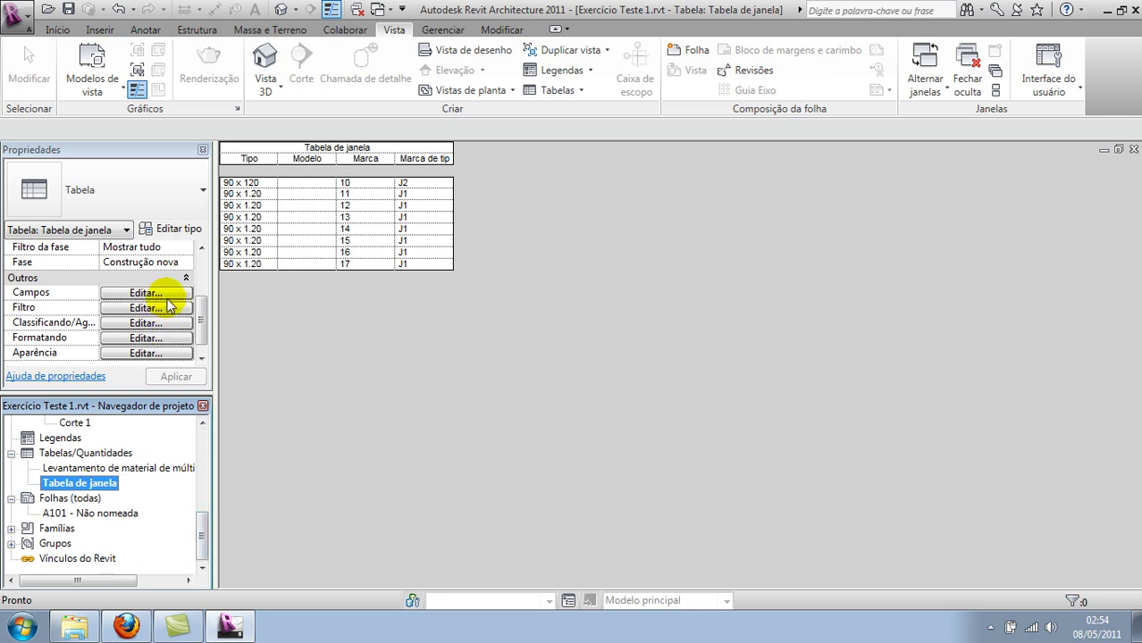
left_click(165, 293)
mouse_move(568, 281)
left_mouse_down()
mouse_move(569, 320)
mouse_move(572, 270)
left_mouse_up()
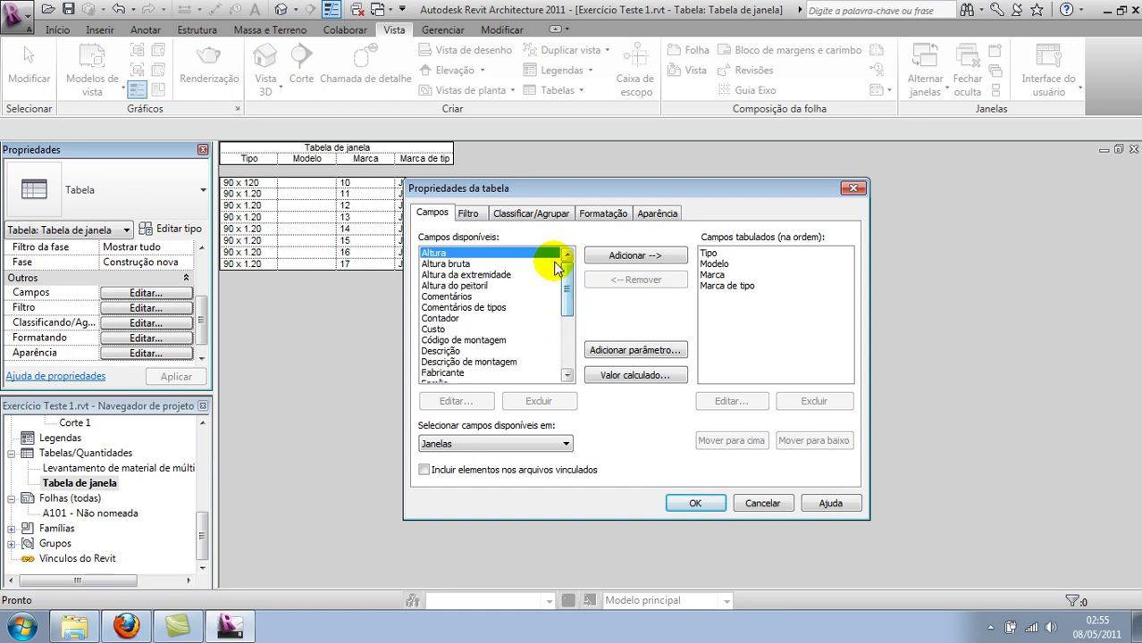
left_click(489, 308)
left_click(630, 257)
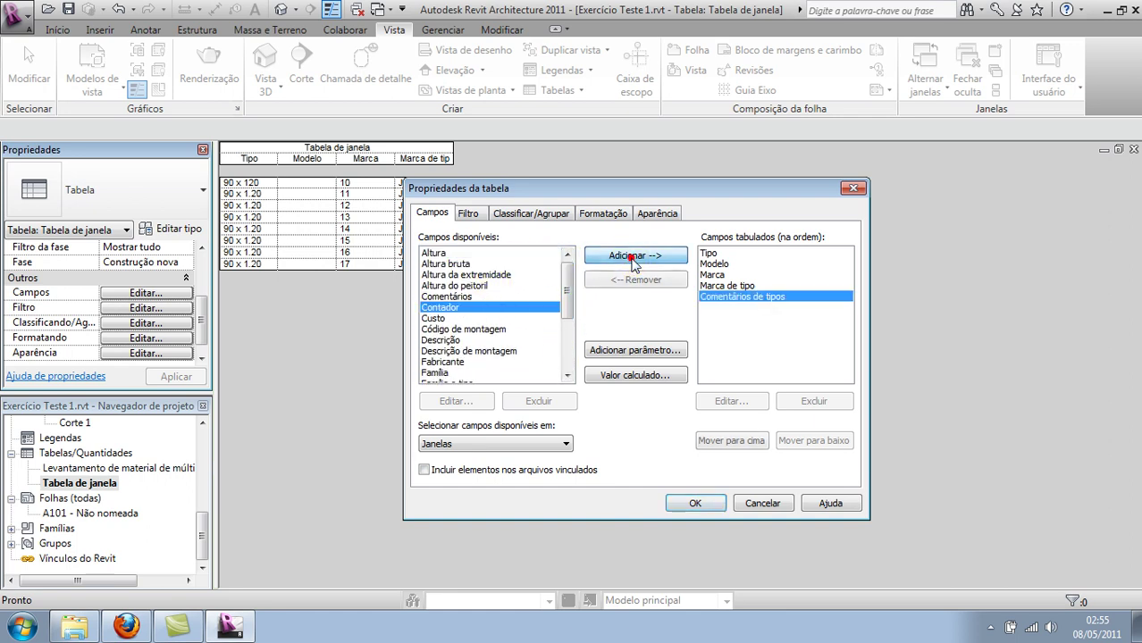
left_click(695, 503)
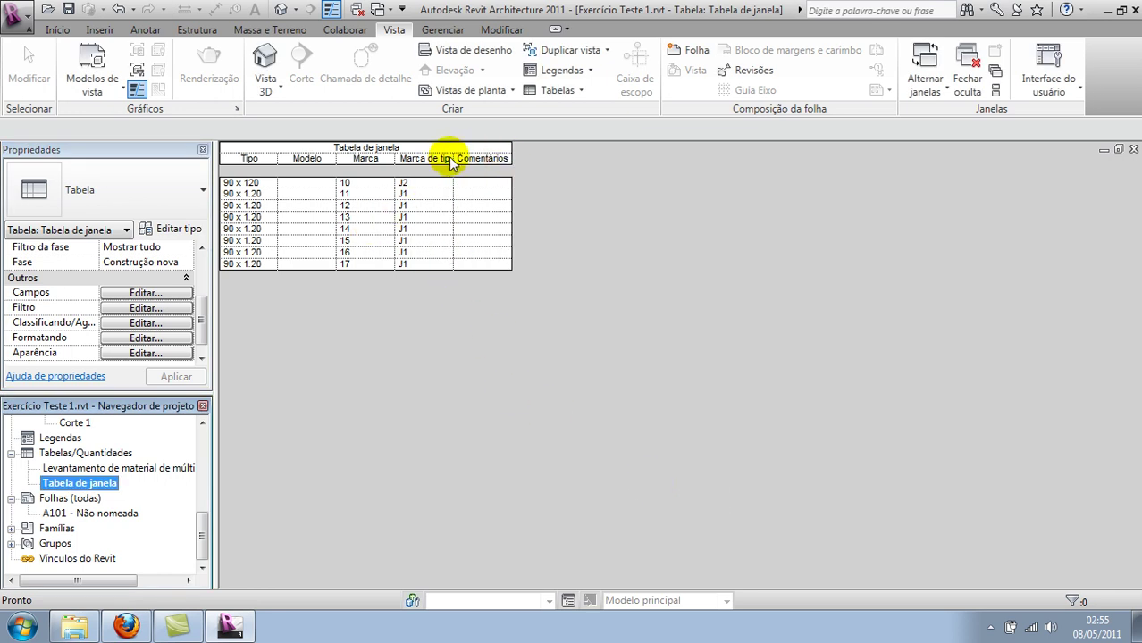
Adjust the Marca de tipo and type comments column widths in the schedule.
left_click_drag(453, 159, 500, 152)
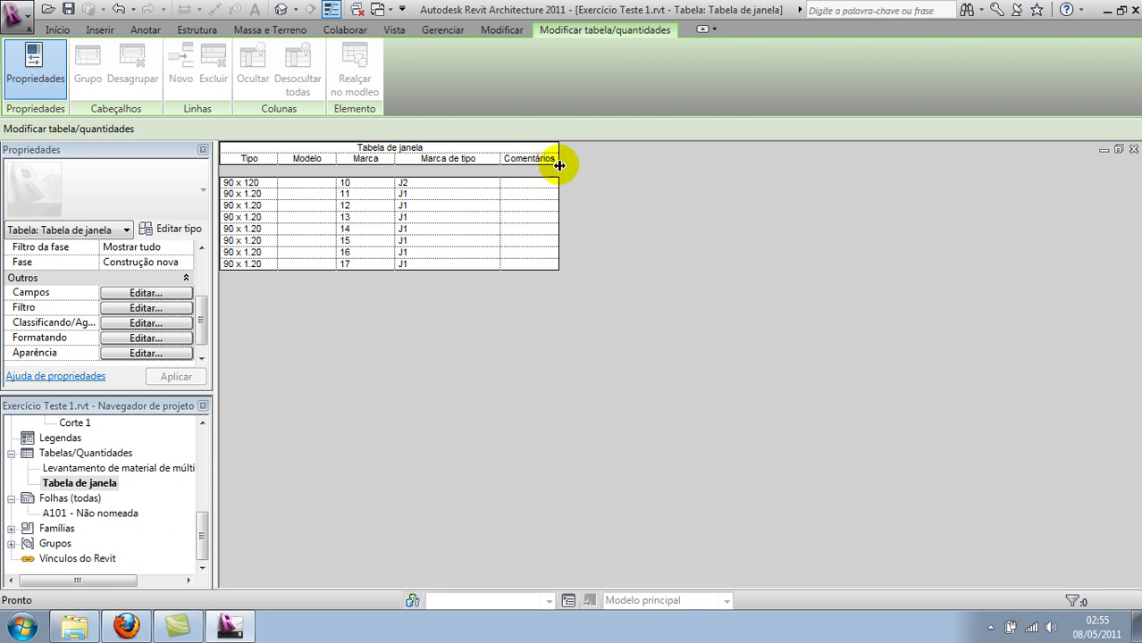
double_click(557, 159)
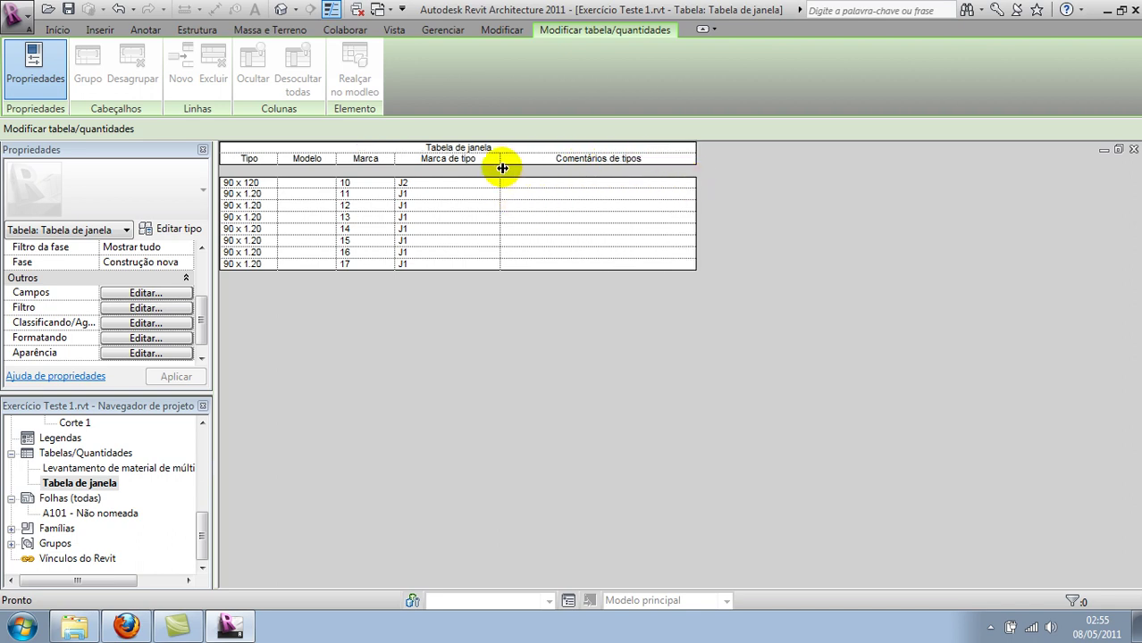
left_click_drag(500, 159, 436, 169)
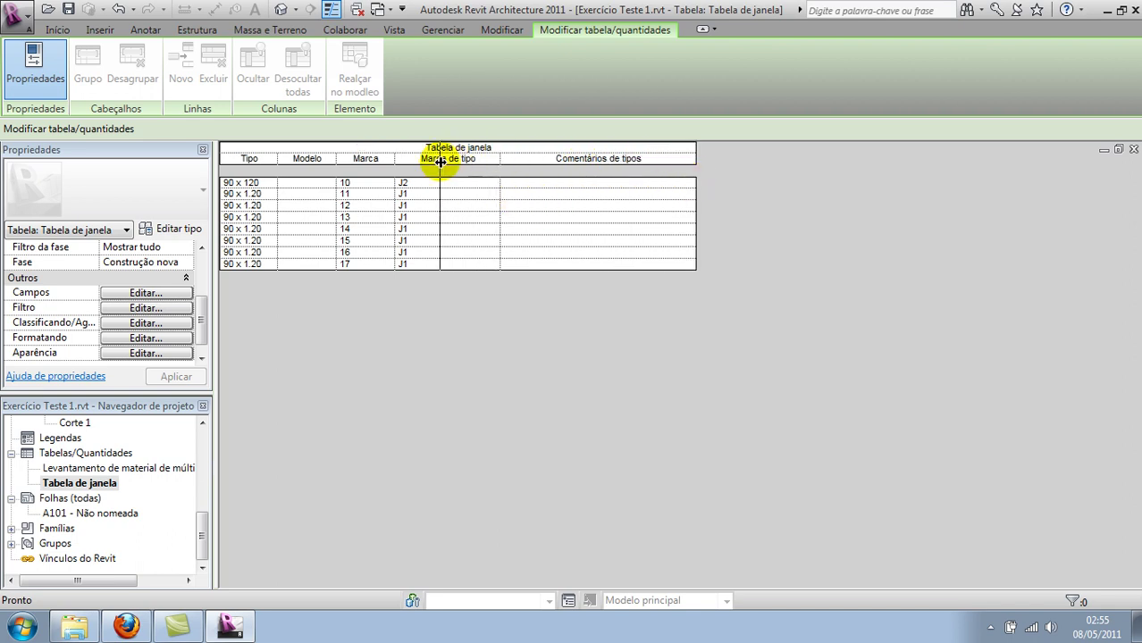
left_click(430, 163)
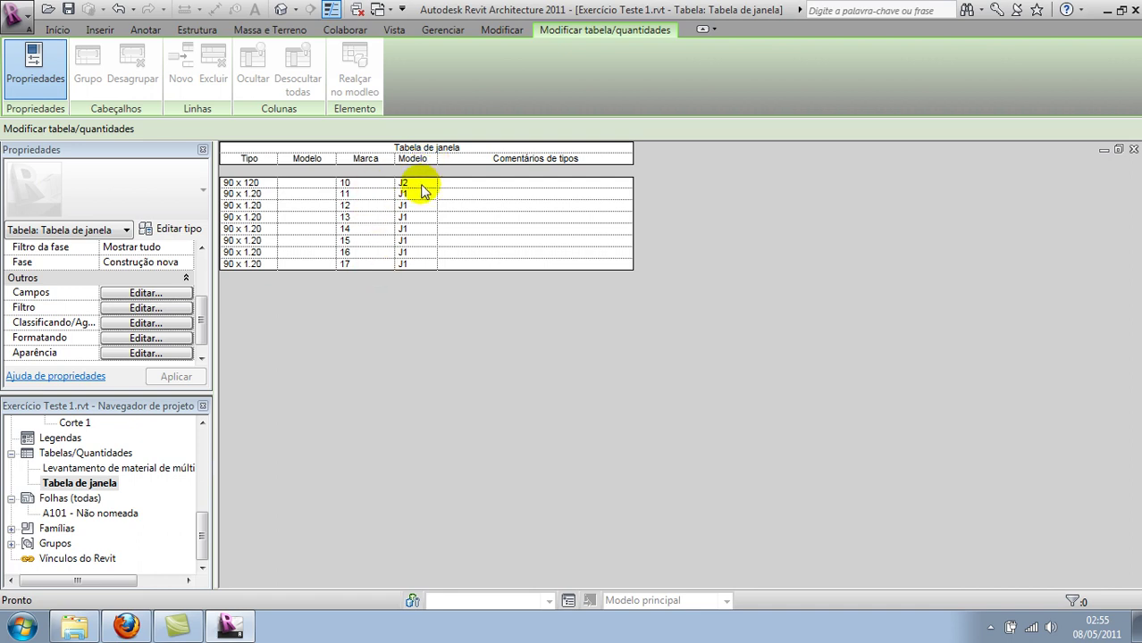
Enter type comments 'Janela de 2 folhas de alumínio' for J2 and 'Janela de 1 folha - madeira' for J1.
left_click(499, 184)
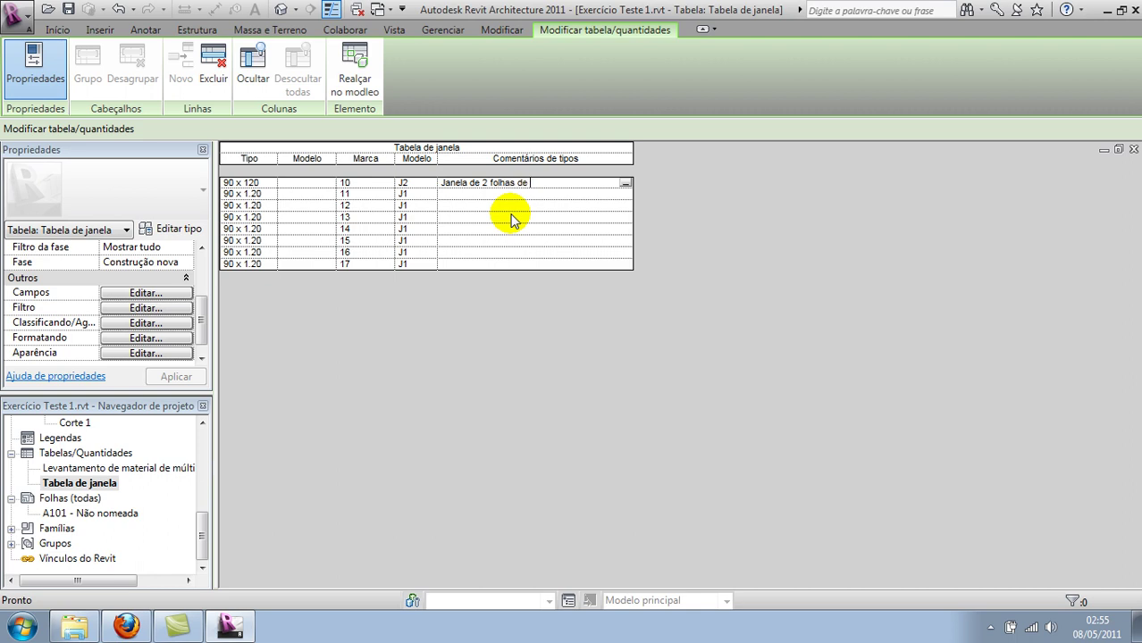
type("Janela de 2 folhas de aluminio")
left_click(513, 219)
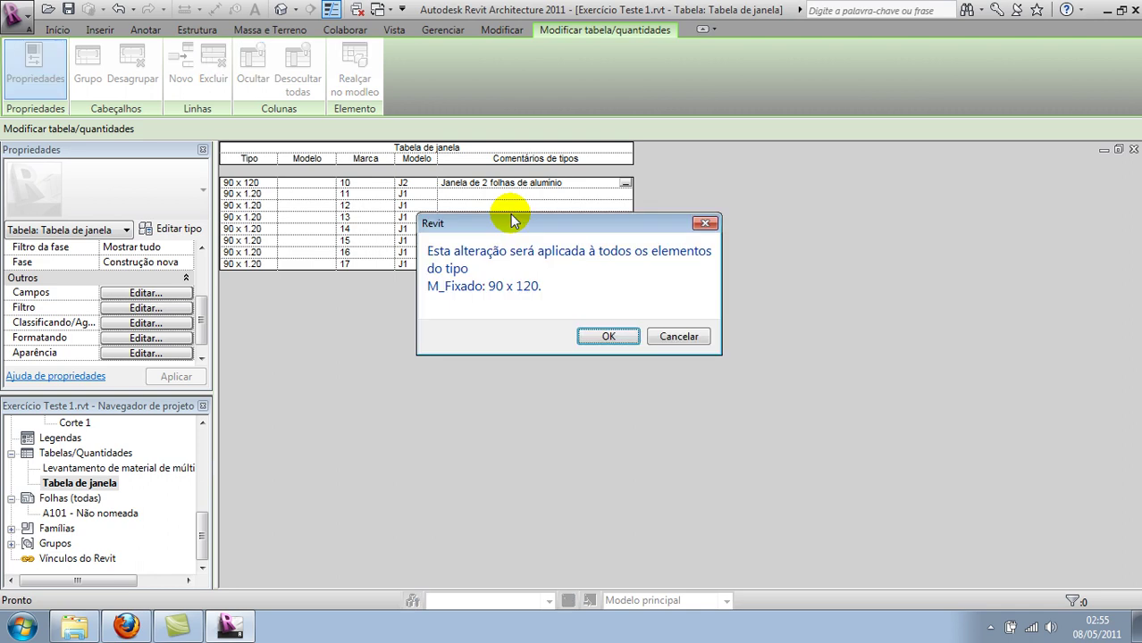
left_click(608, 335)
type("Janela de 1 folha - madeira")
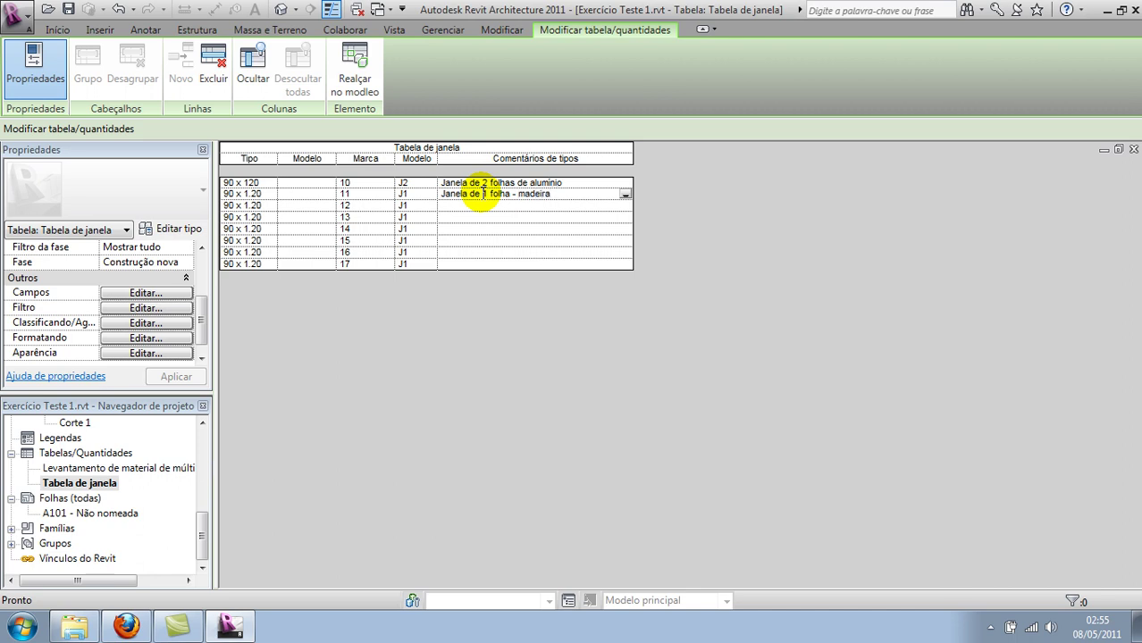
key("Return")
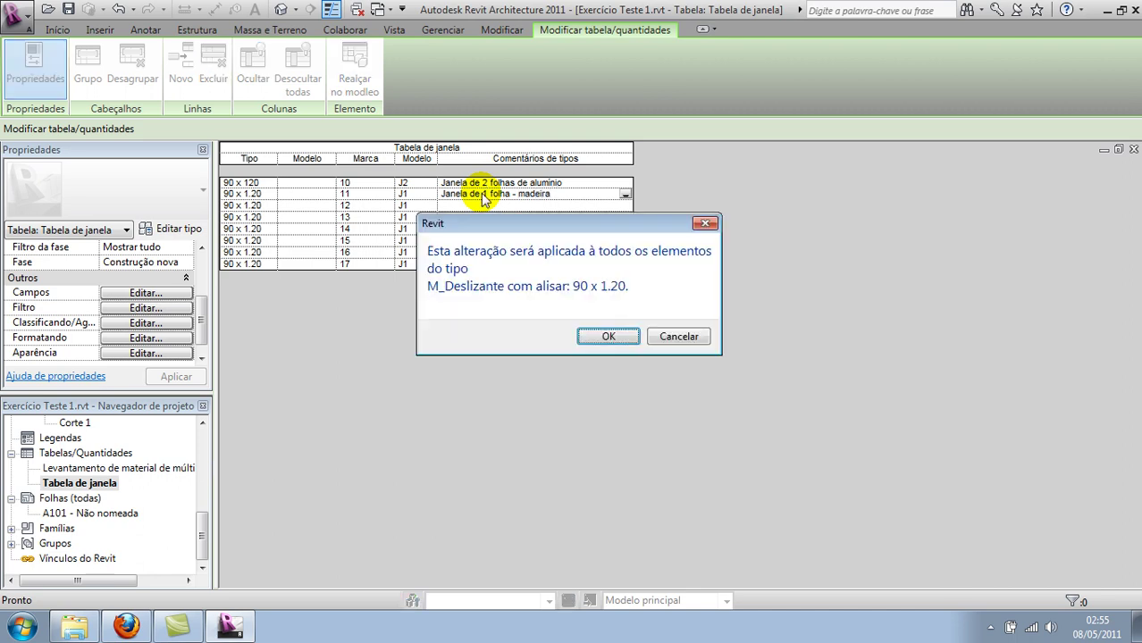
left_click(589, 335)
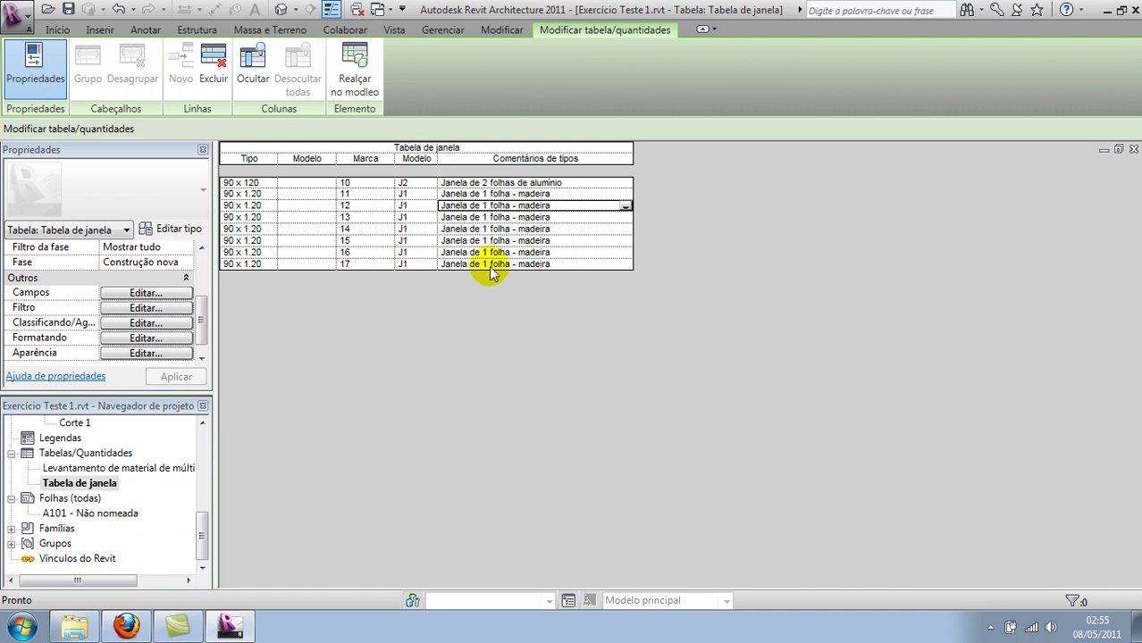
right_click(293, 204)
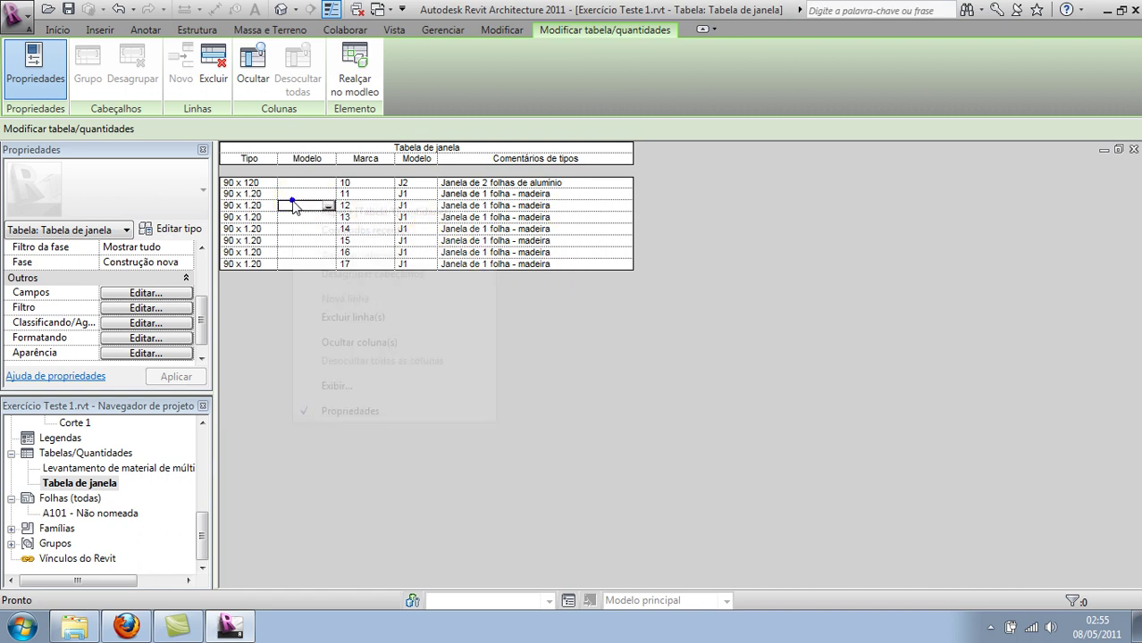
left_click(376, 411)
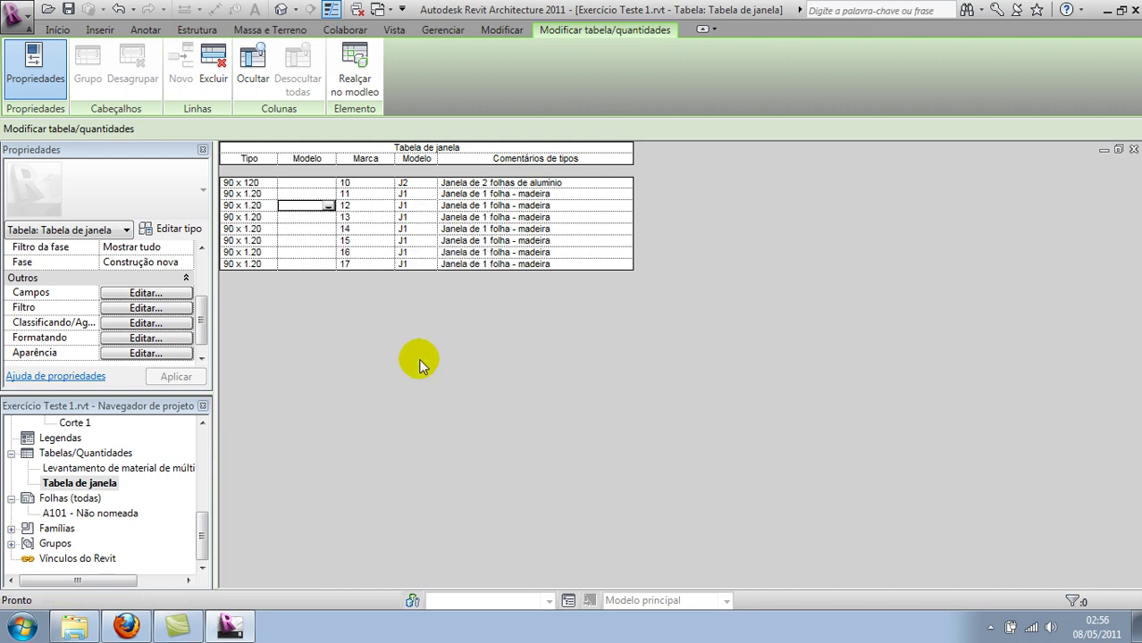
Add the Altura do peitoril and Contador fields to the window schedule.
left_click(174, 293)
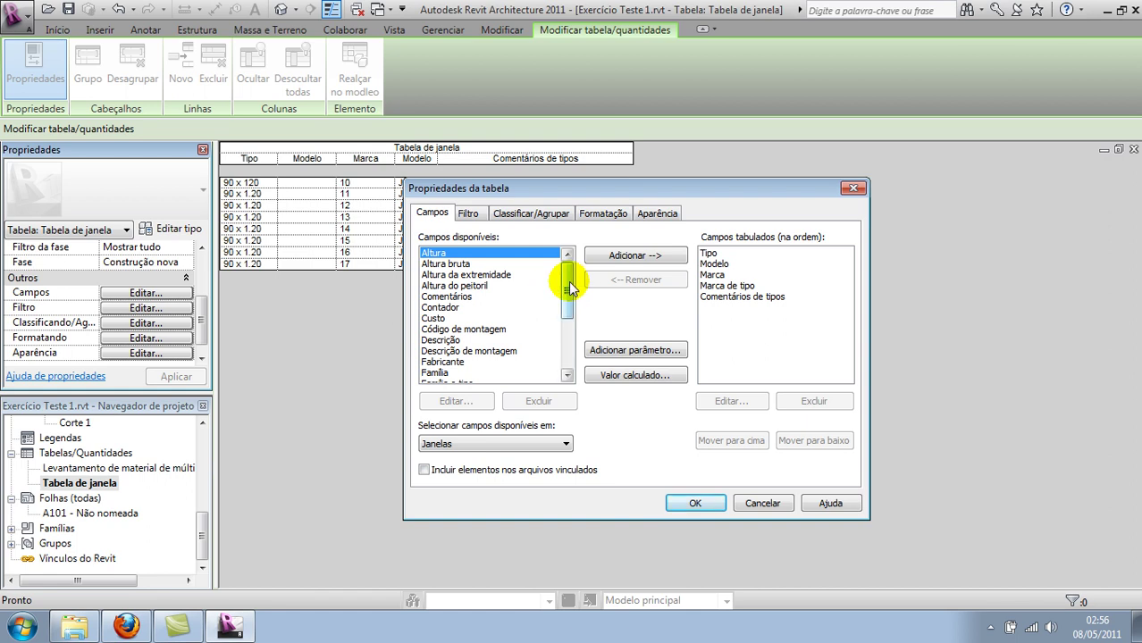
left_click(568, 282)
left_click(501, 284)
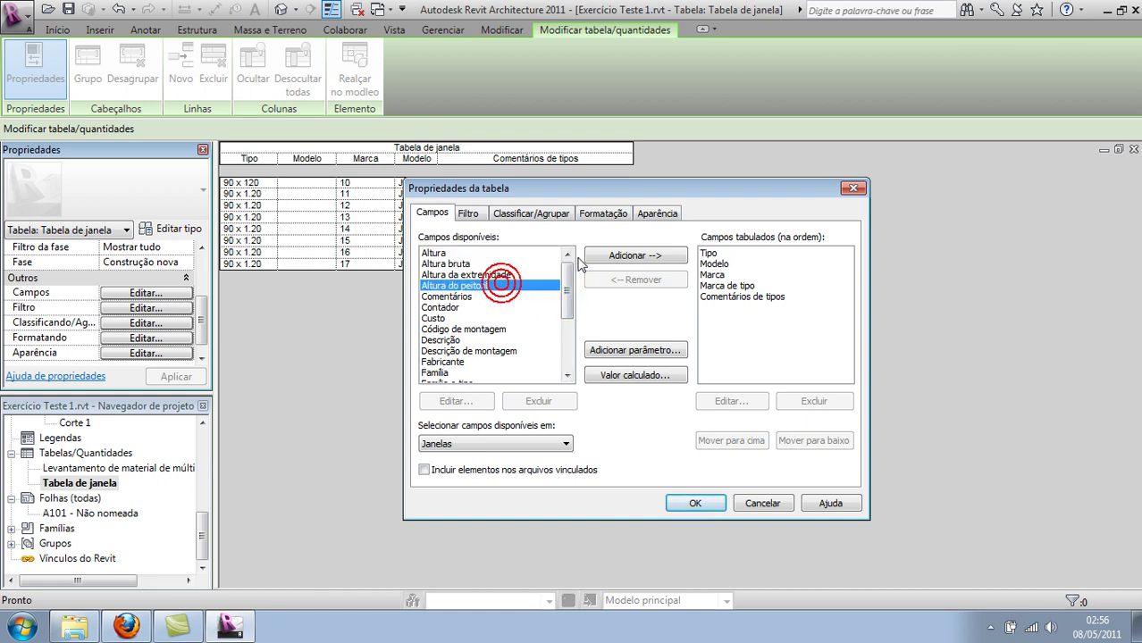
left_click(615, 256)
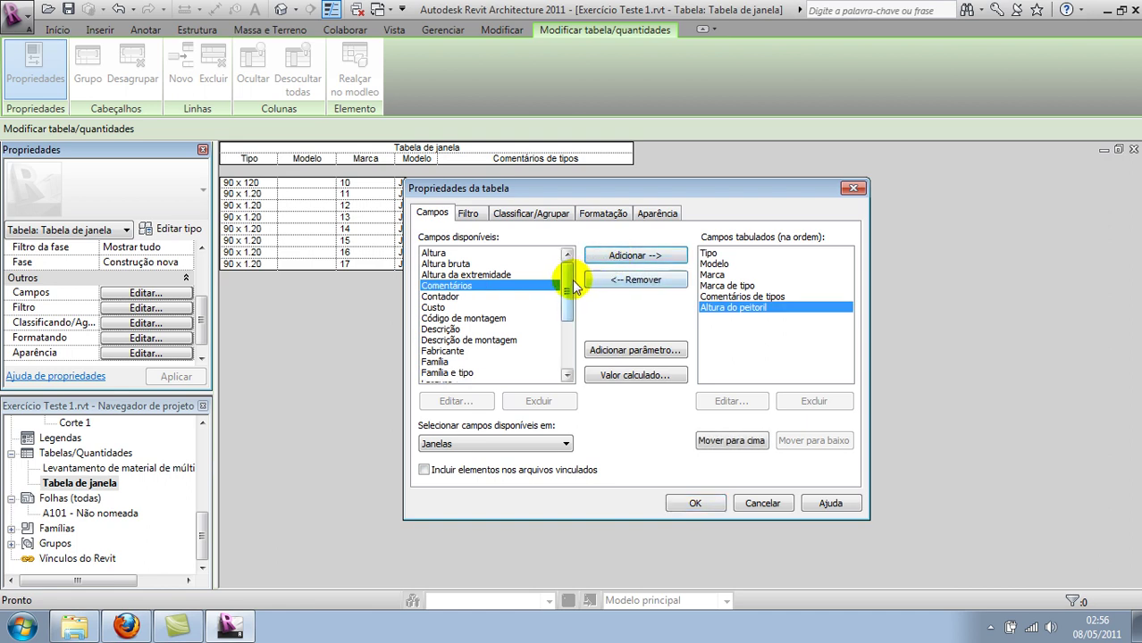
left_click(447, 296)
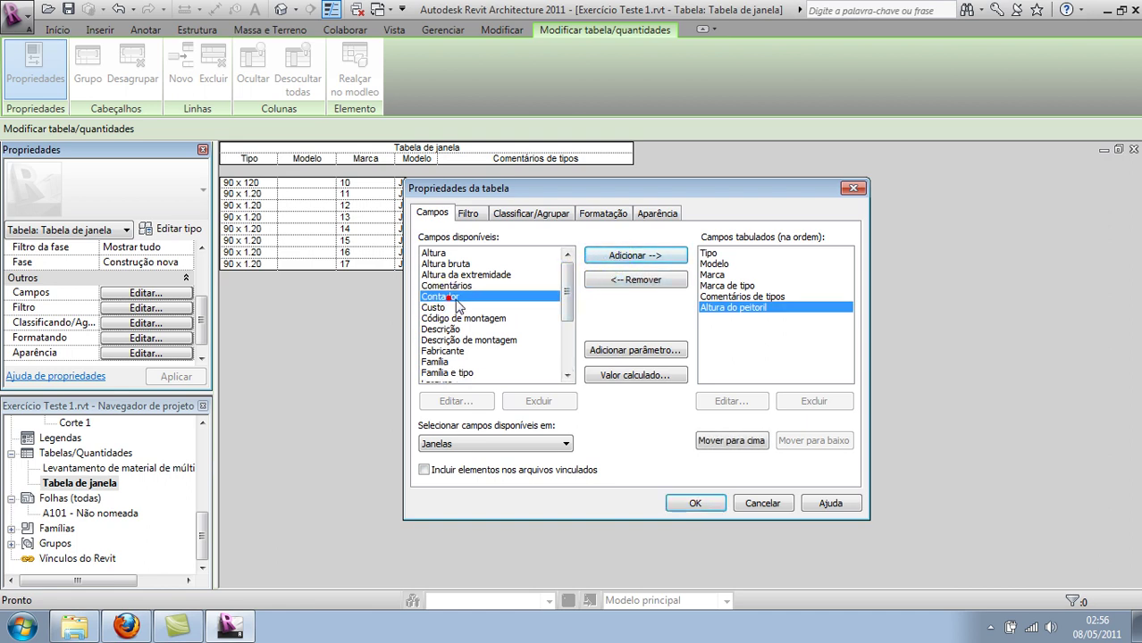
left_click(658, 254)
left_click_drag(568, 289, 573, 321)
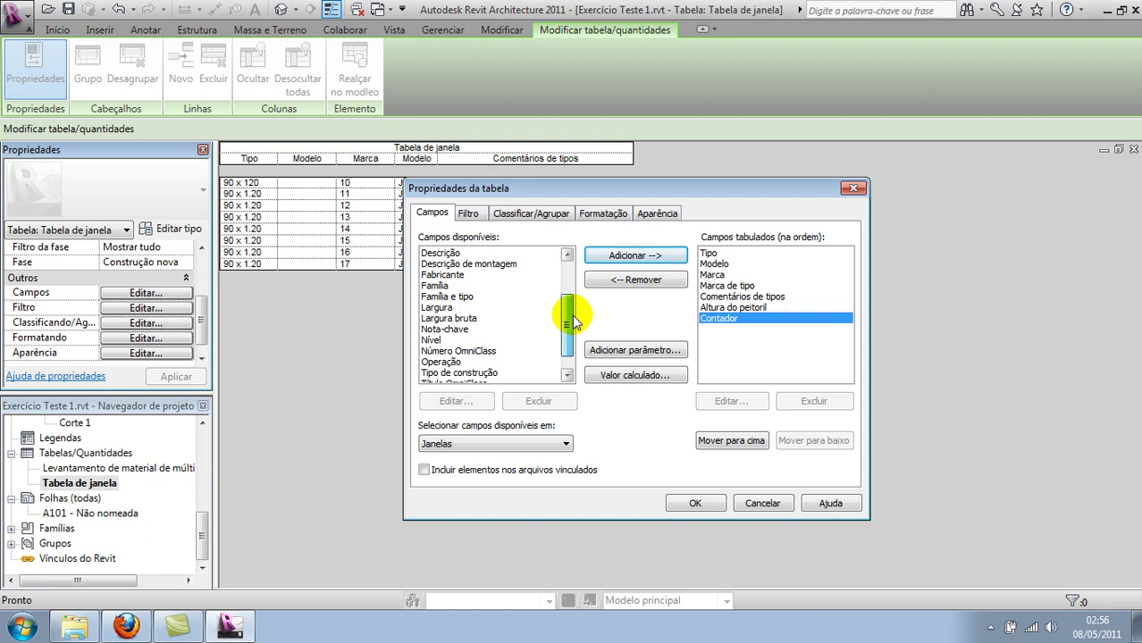
left_click_drag(572, 322, 574, 330)
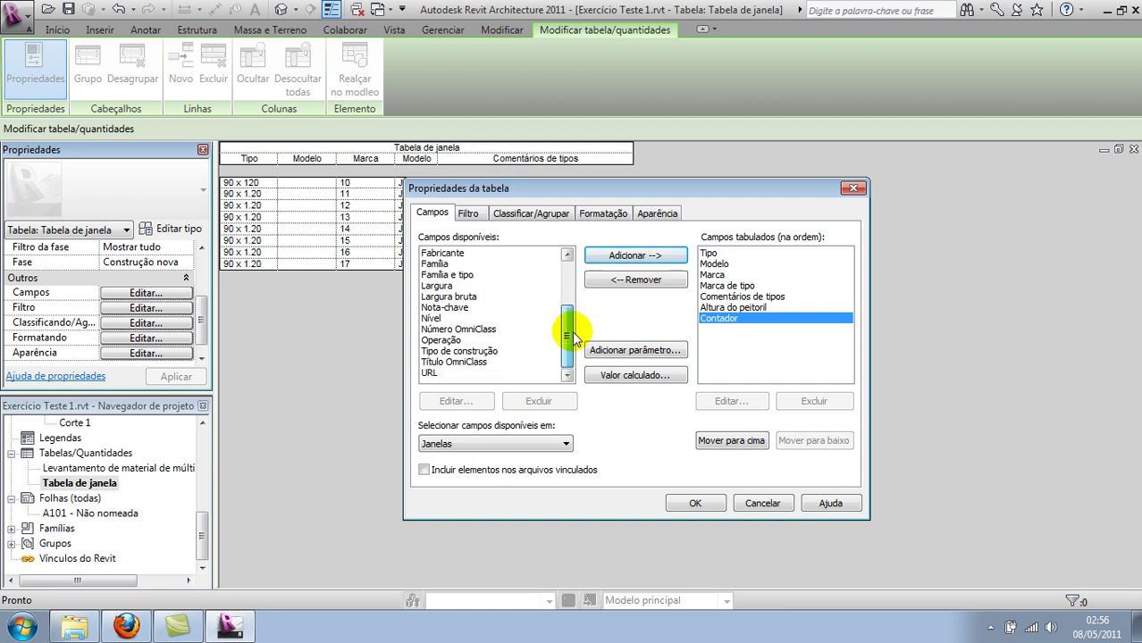
left_click_drag(573, 338, 573, 278)
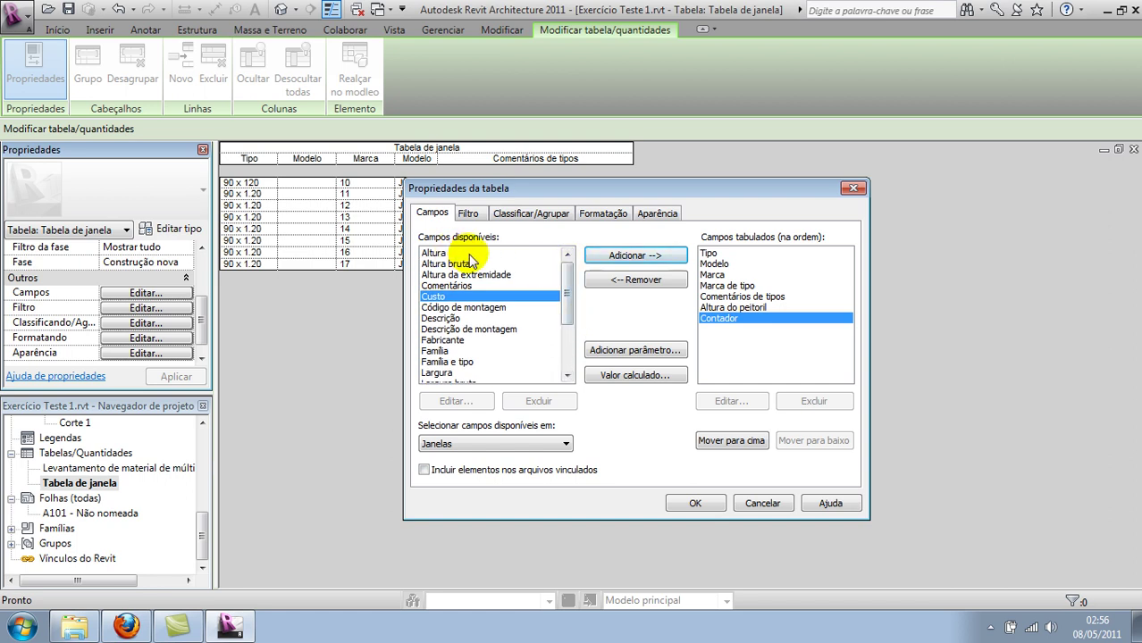
left_click(503, 255)
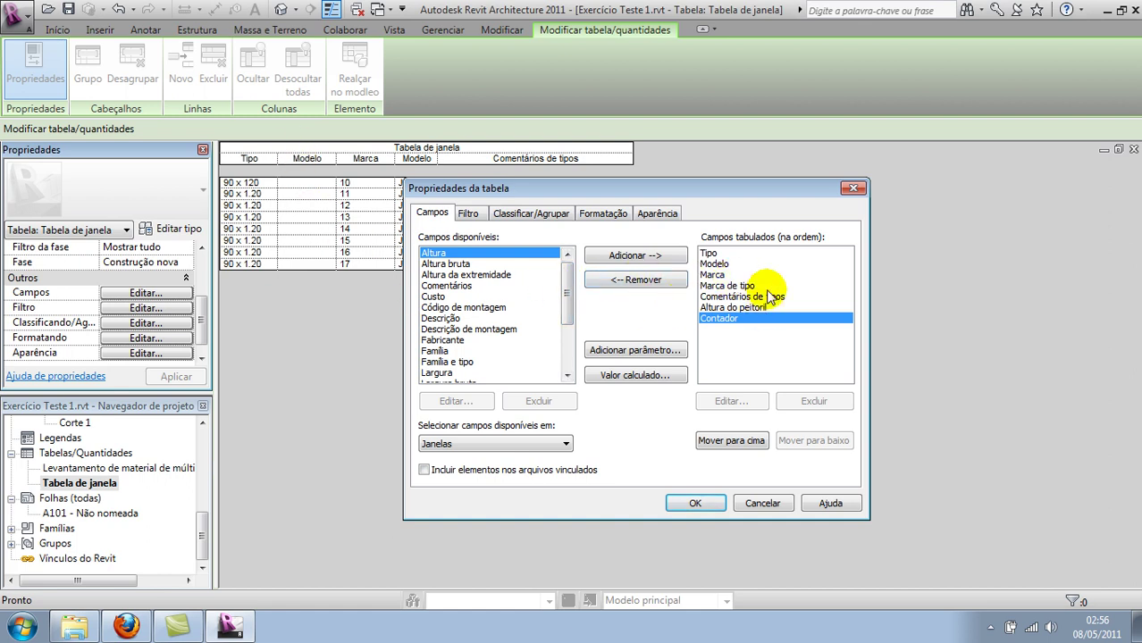
Remove the instance Modelo and Marca fields from the schedule.
left_click(738, 265)
left_click(639, 281)
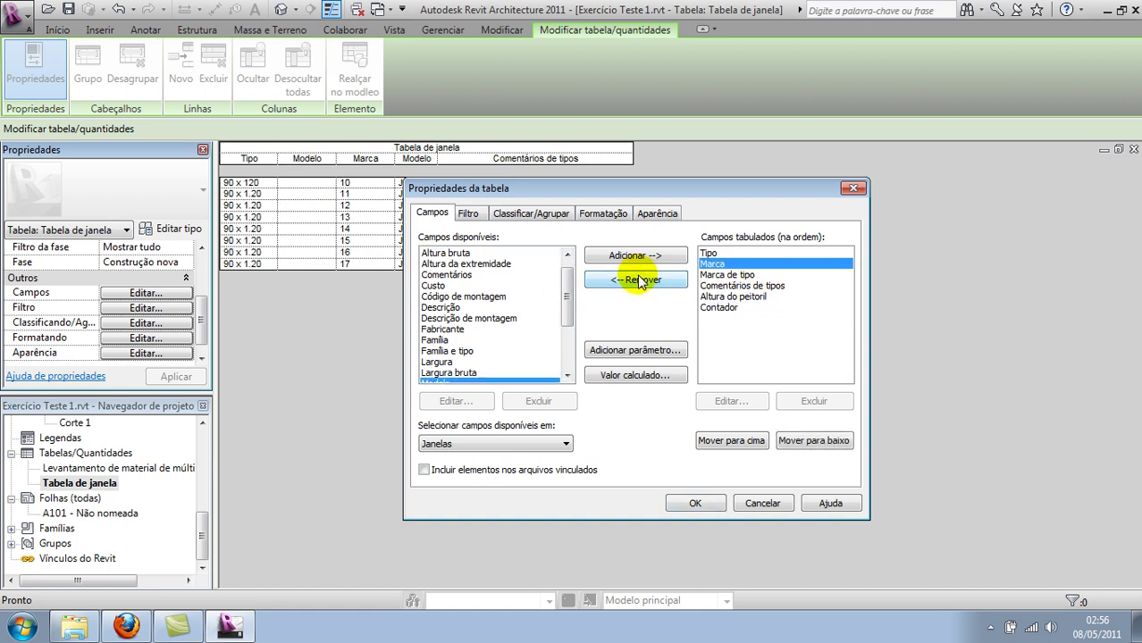
left_click(640, 281)
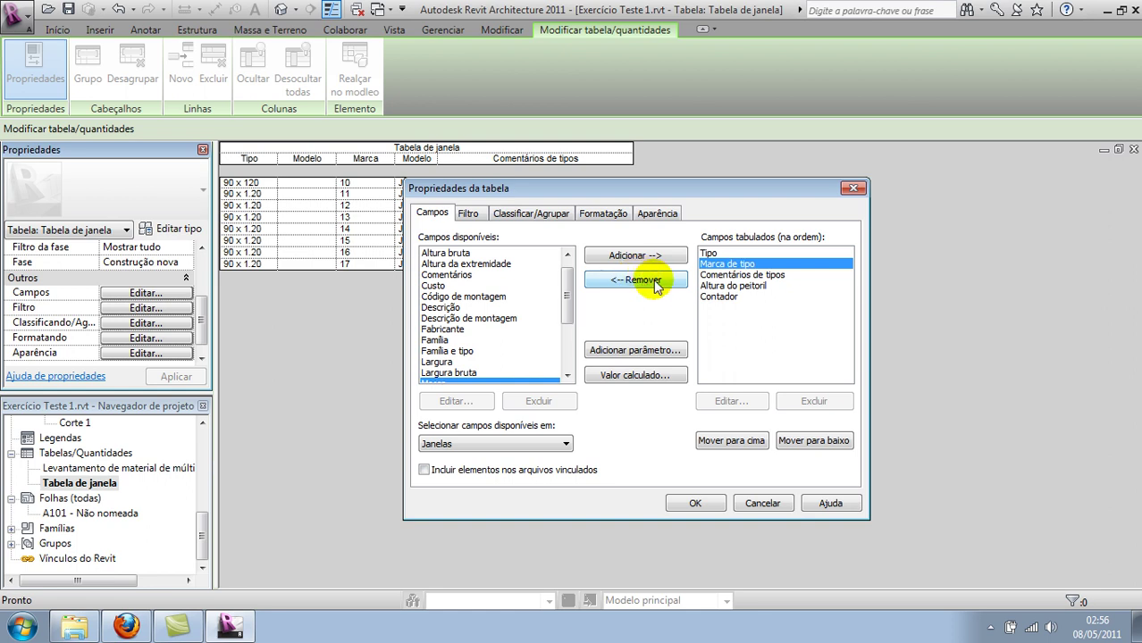
Move Contador to the first column, apply the layout, and narrow the Contador column.
left_click(766, 285)
left_click(755, 296)
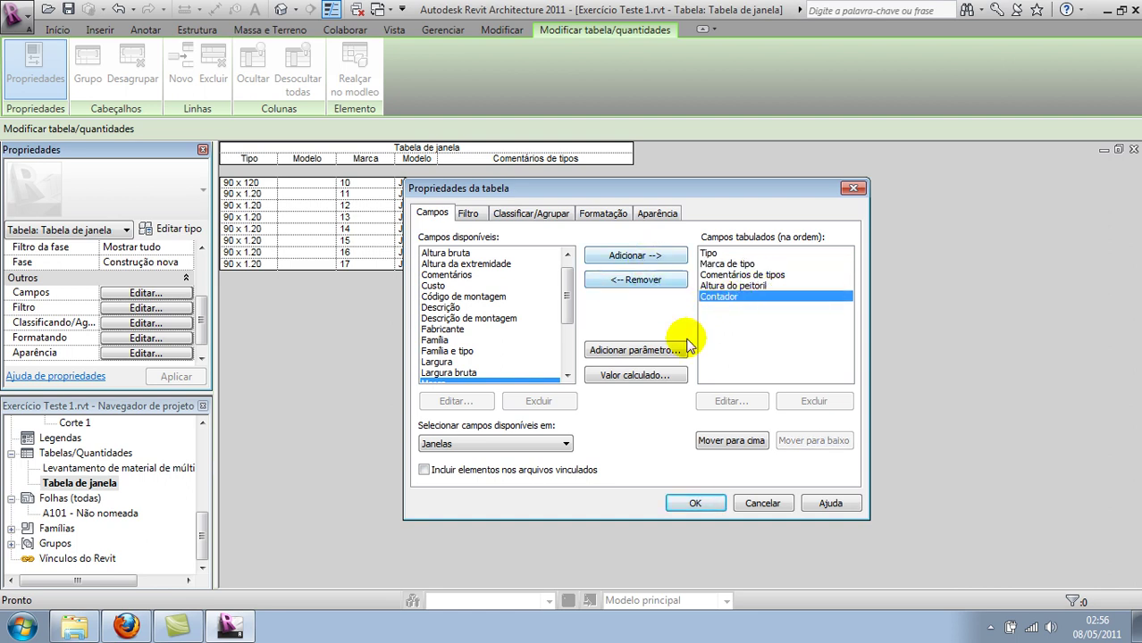
left_click(745, 442)
left_click(745, 442)
left_click(745, 443)
left_click(745, 443)
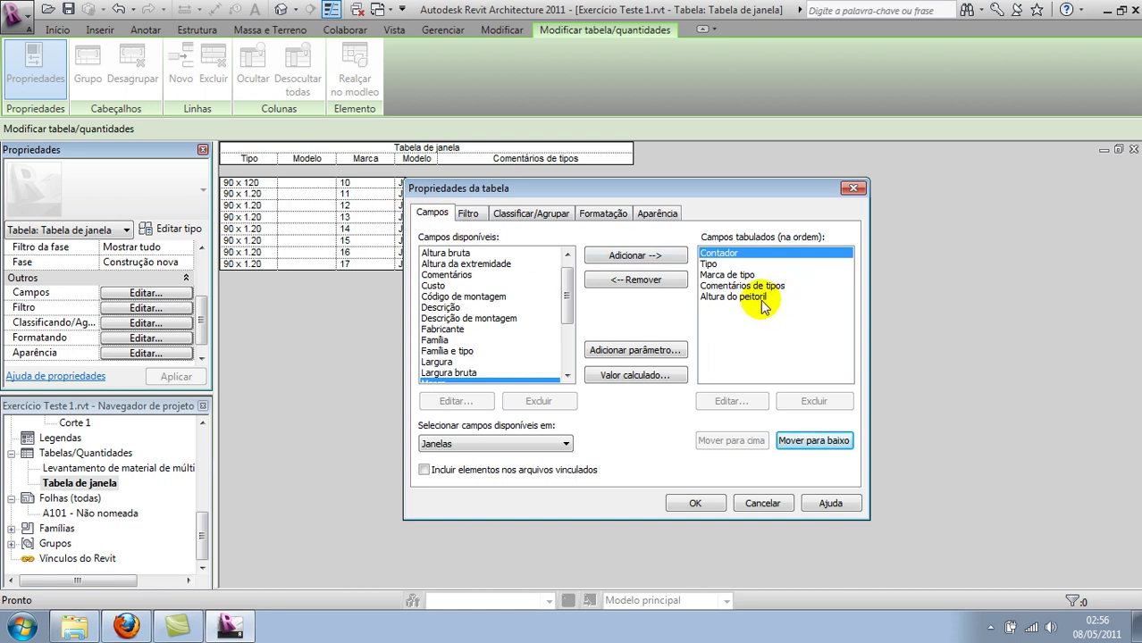
left_click(693, 505)
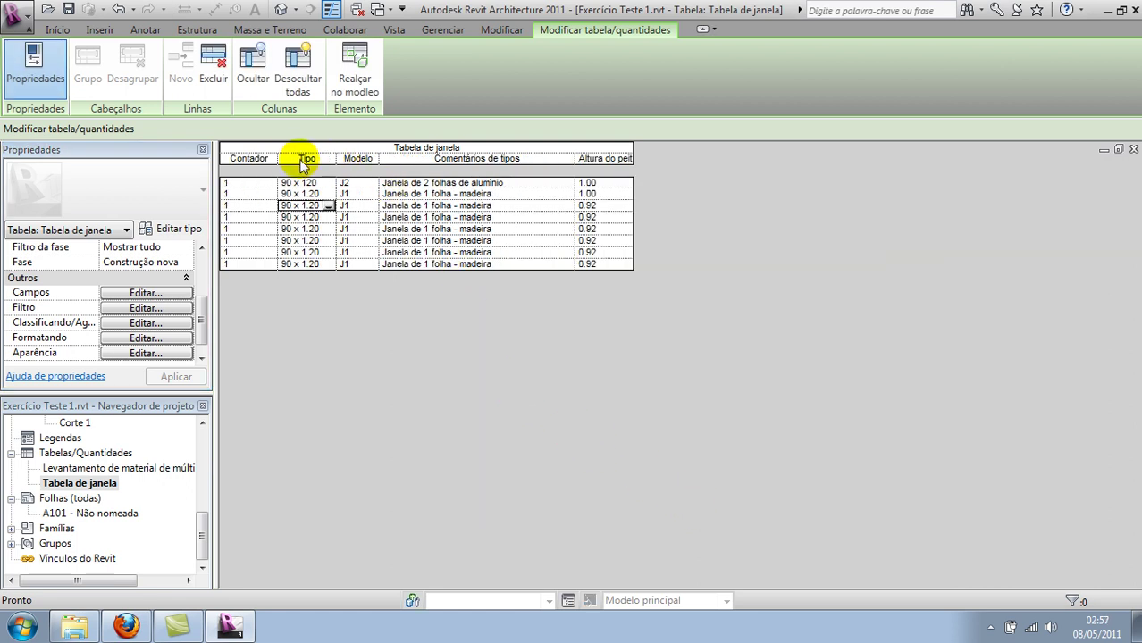
mouse_move(278, 158)
left_mouse_down()
mouse_move(264, 158)
mouse_move(332, 165)
left_mouse_up()
left_click(239, 159)
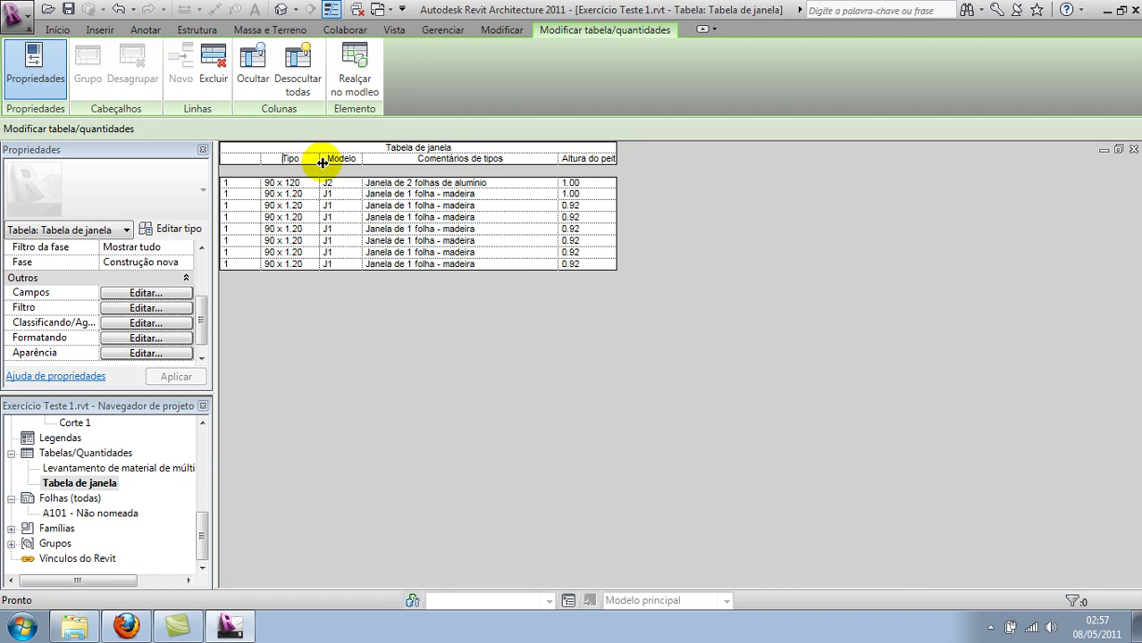
Narrow the Tipo column and widen Altura do peitoril so its full header shows.
mouse_move(322, 163)
left_mouse_down()
mouse_move(310, 163)
mouse_move(326, 162)
left_mouse_up()
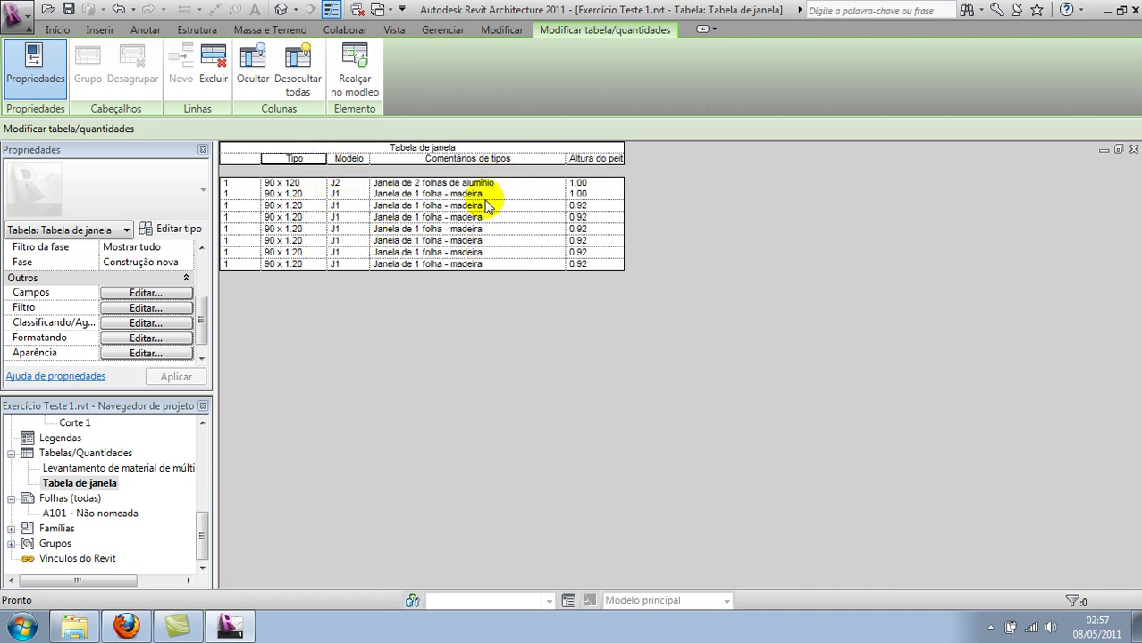
left_click_drag(371, 158, 374, 158)
left_click_drag(628, 158, 637, 158)
Set the third and fourth windows' sill height to 1.00.
left_click(620, 208)
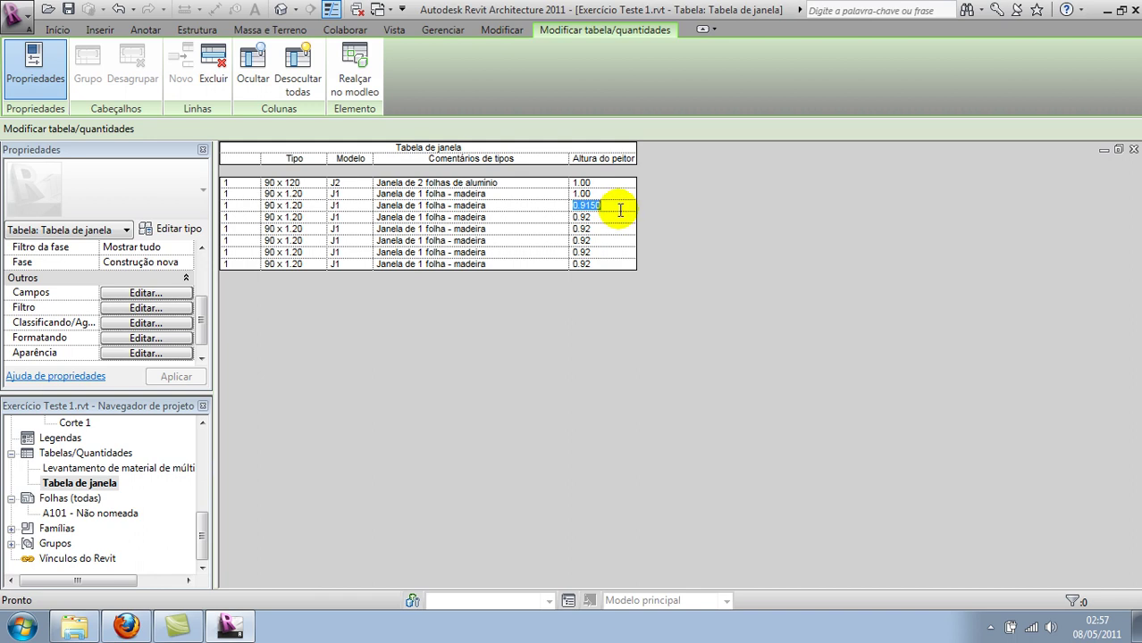
type("1")
left_click(616, 220)
type("1")
key("Return")
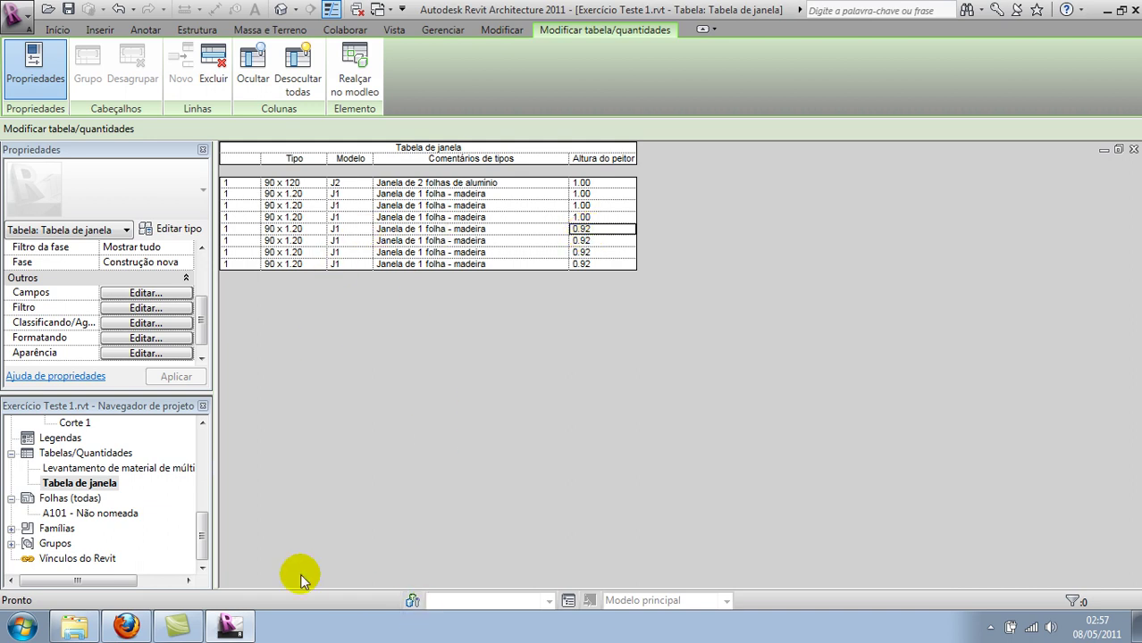
left_click(201, 539)
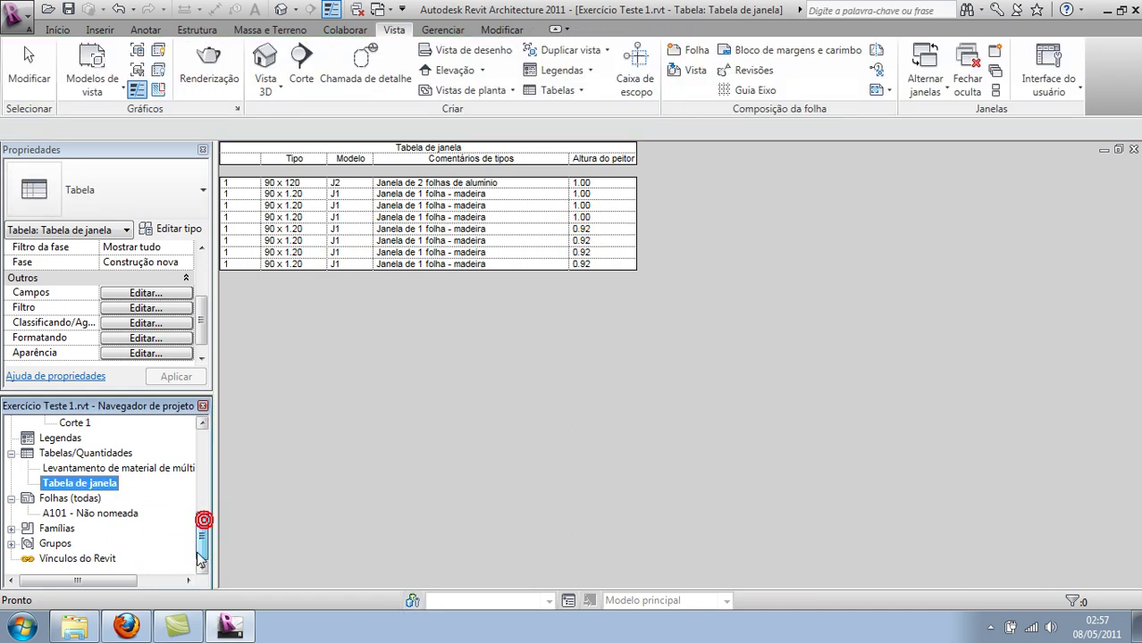
Place the window schedule near the top-right corner of sheet A101.
double_click(84, 512)
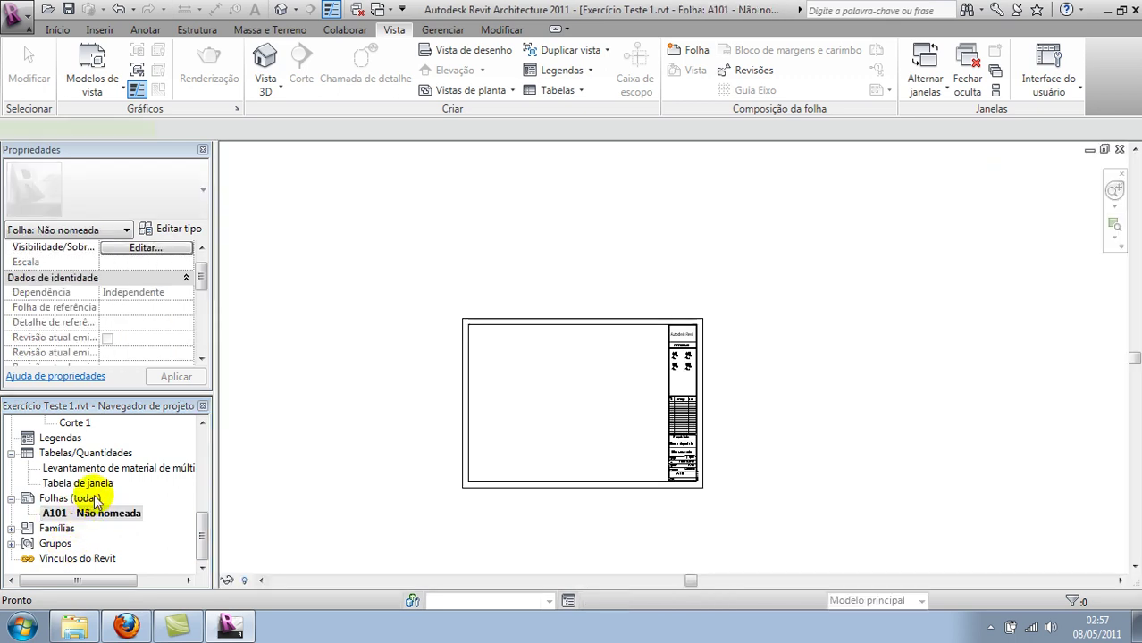
left_click_drag(89, 489, 632, 357)
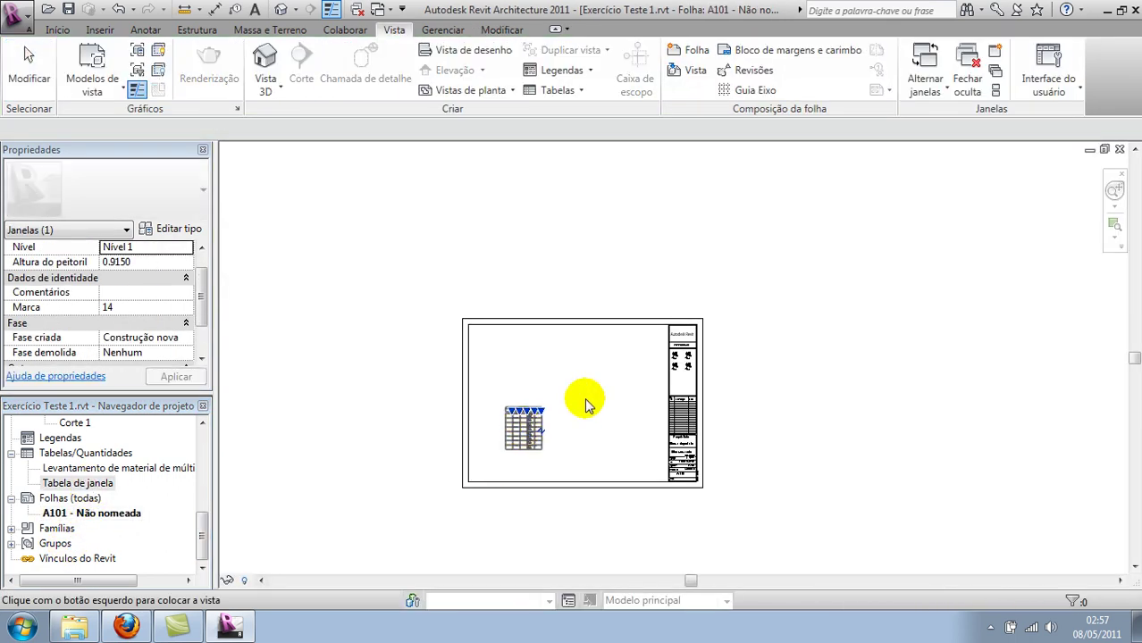
left_click(647, 351)
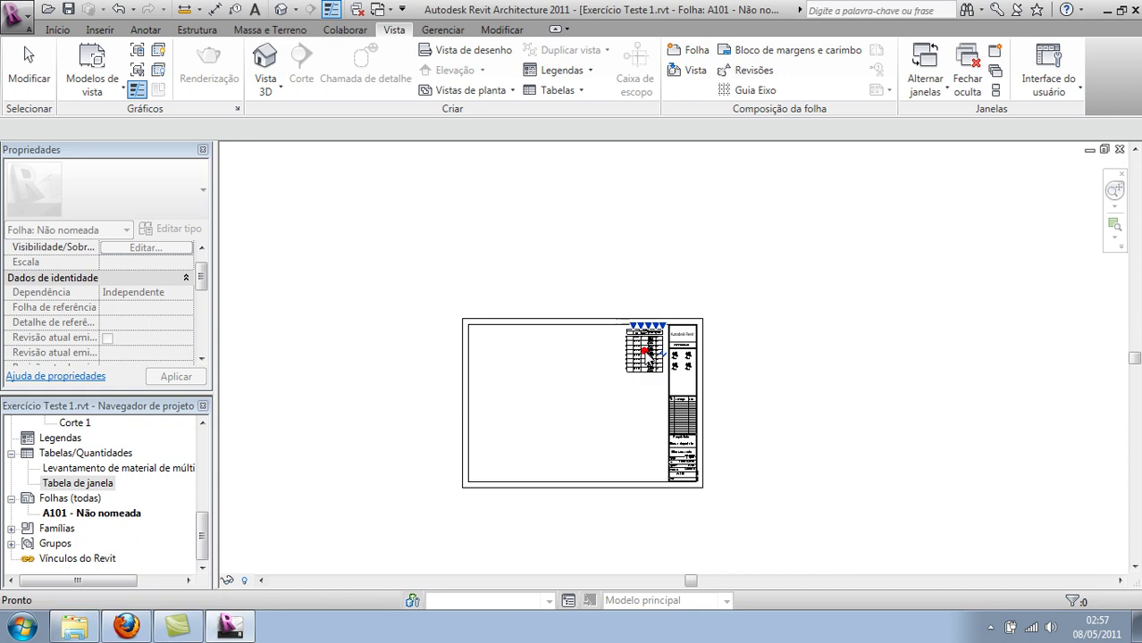
left_click(612, 433)
scroll(658, 352, "up", 3)
scroll(657, 352, "up", 1)
scroll(694, 356, "up", 1)
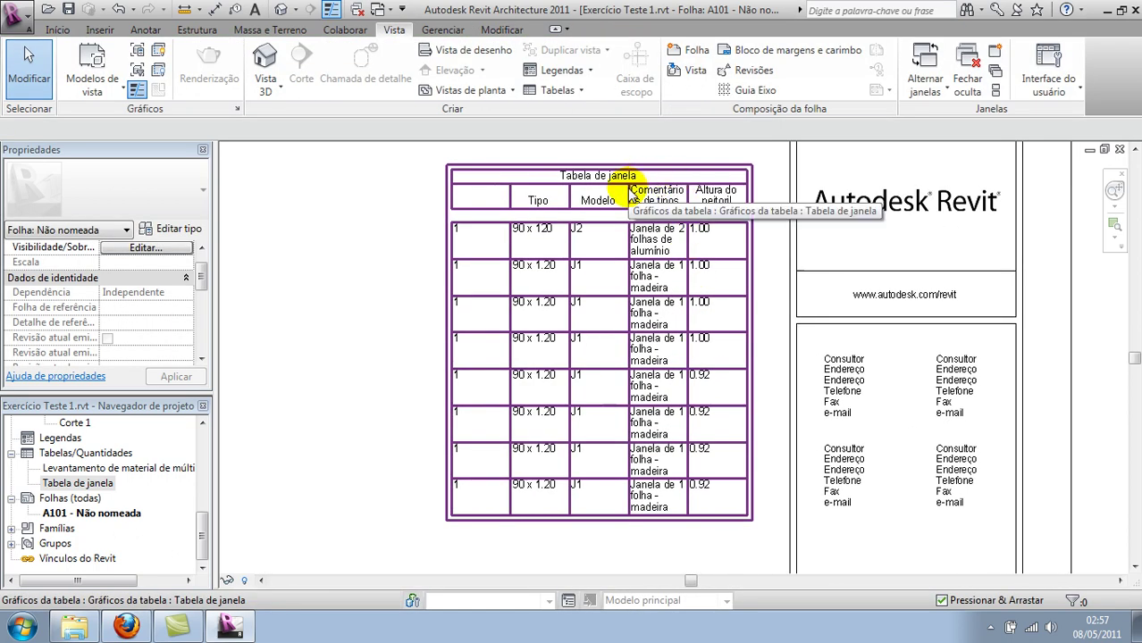
Widen the last schedule column and Altura do peitoril, then move the schedule left and up.
left_click(628, 179)
left_click_drag(628, 173, 757, 172)
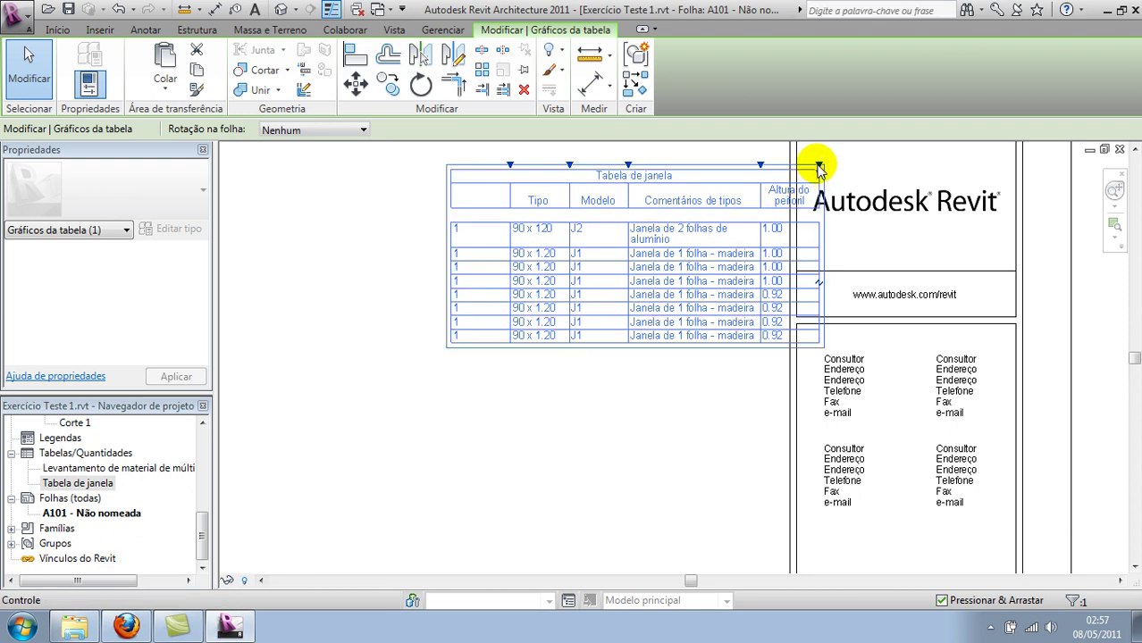
left_click_drag(818, 167, 861, 165)
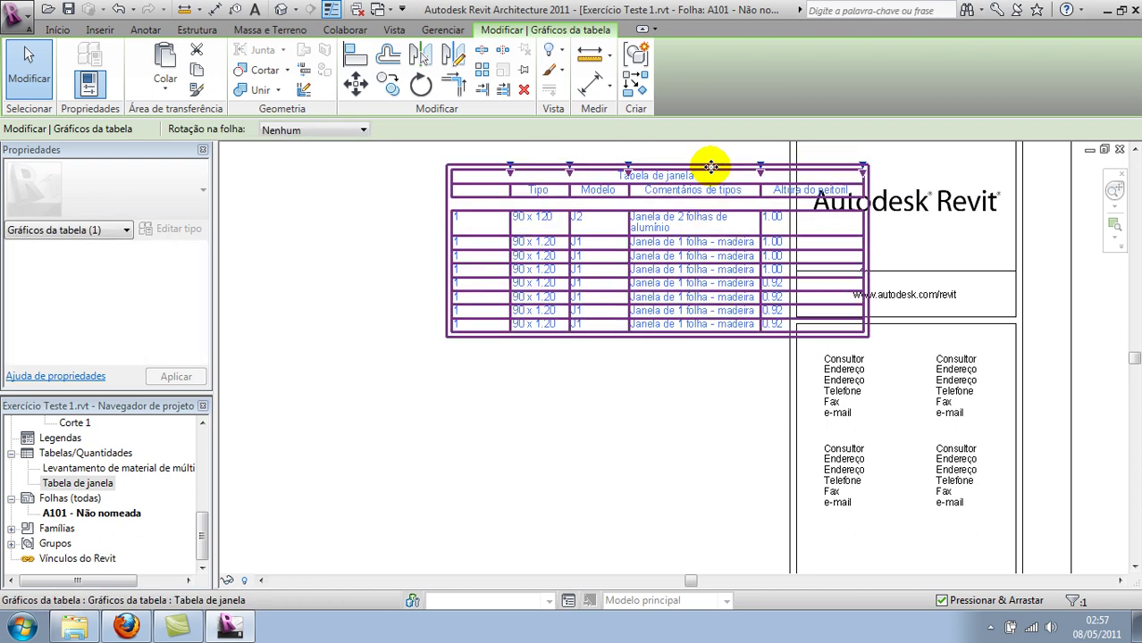
left_click_drag(710, 167, 602, 150)
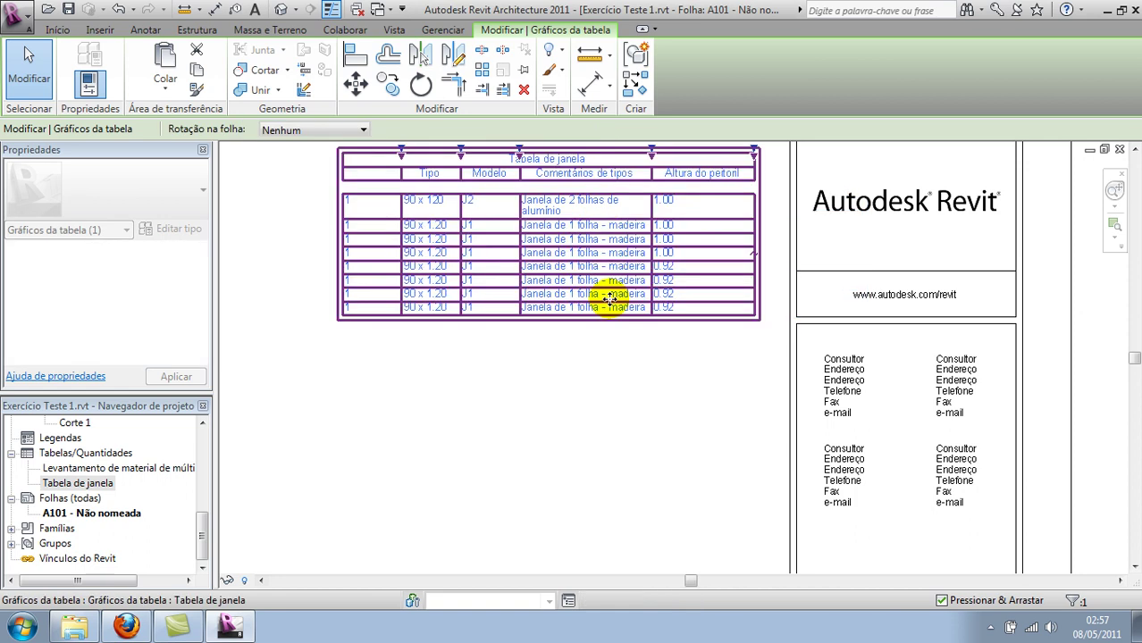
left_click(606, 363)
scroll(607, 366, "up", 2)
scroll(609, 364, "down", 2)
scroll(616, 393, "down", 1)
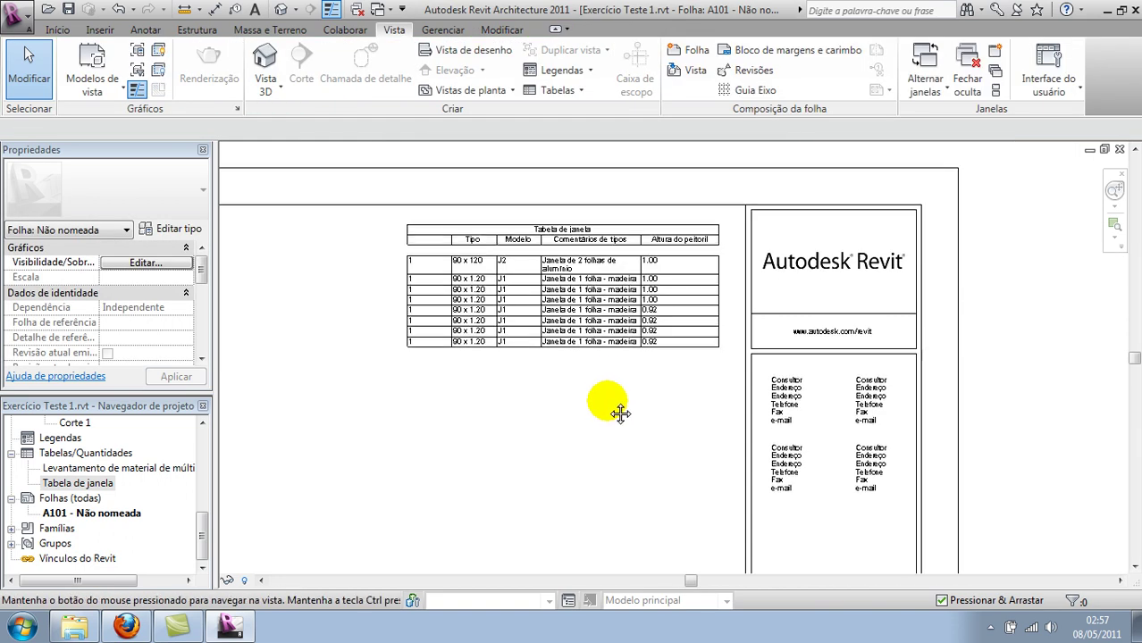
middle_click_drag(620, 413, 618, 452)
left_click(619, 377)
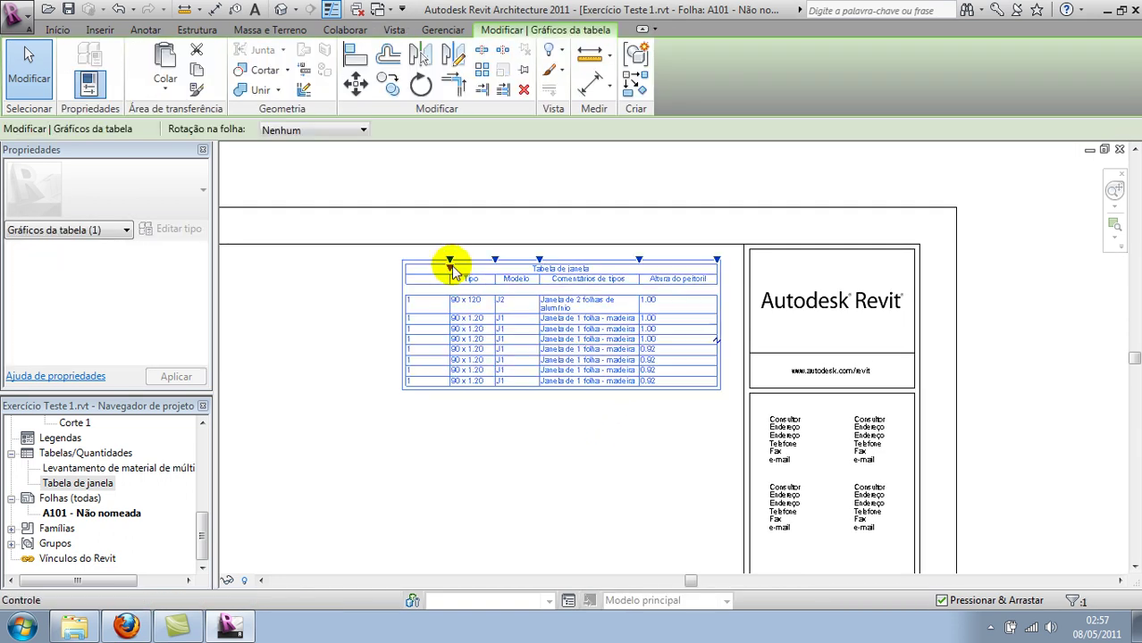
left_click_drag(451, 266, 421, 268)
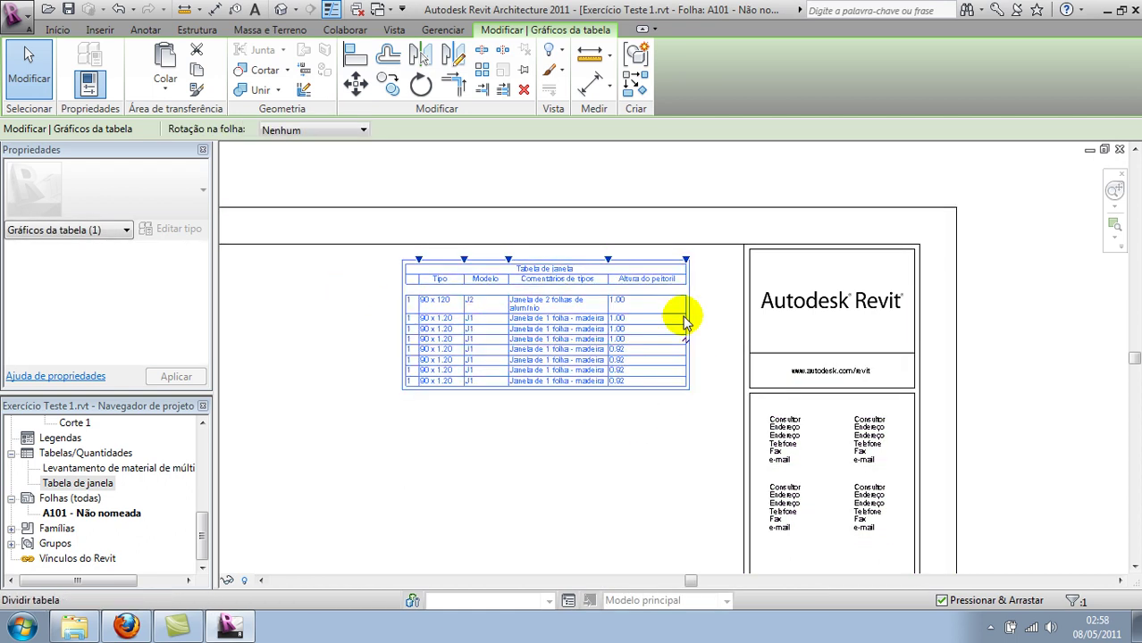
Widen Comentários de tipos, narrow the sill height column, and nudge the schedule slightly left.
left_click(686, 263)
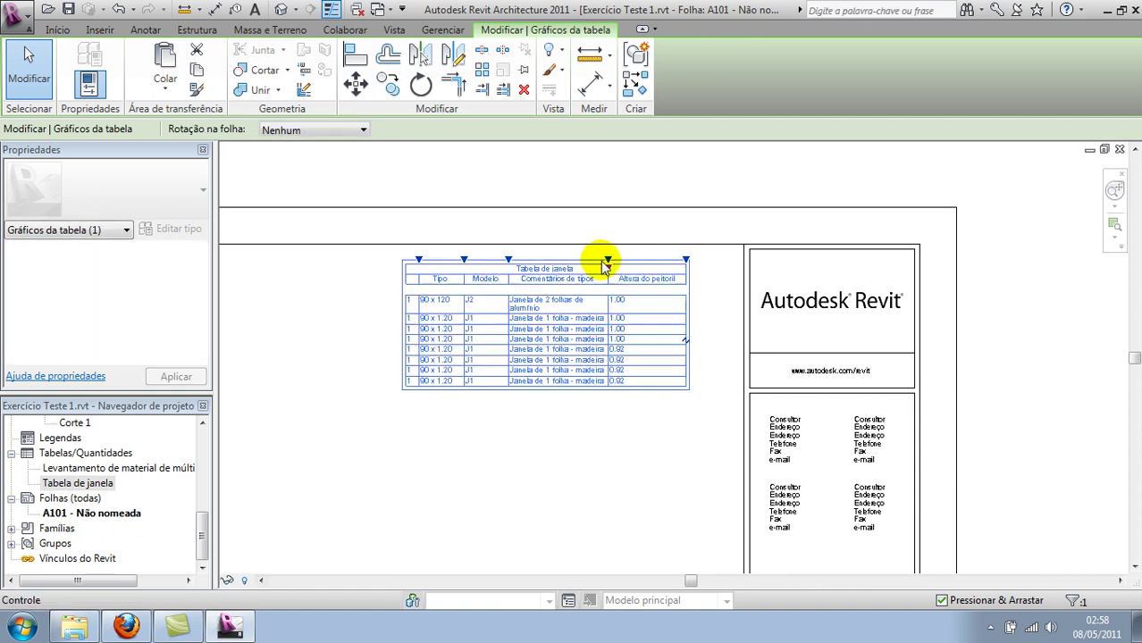
left_click_drag(608, 260, 689, 264)
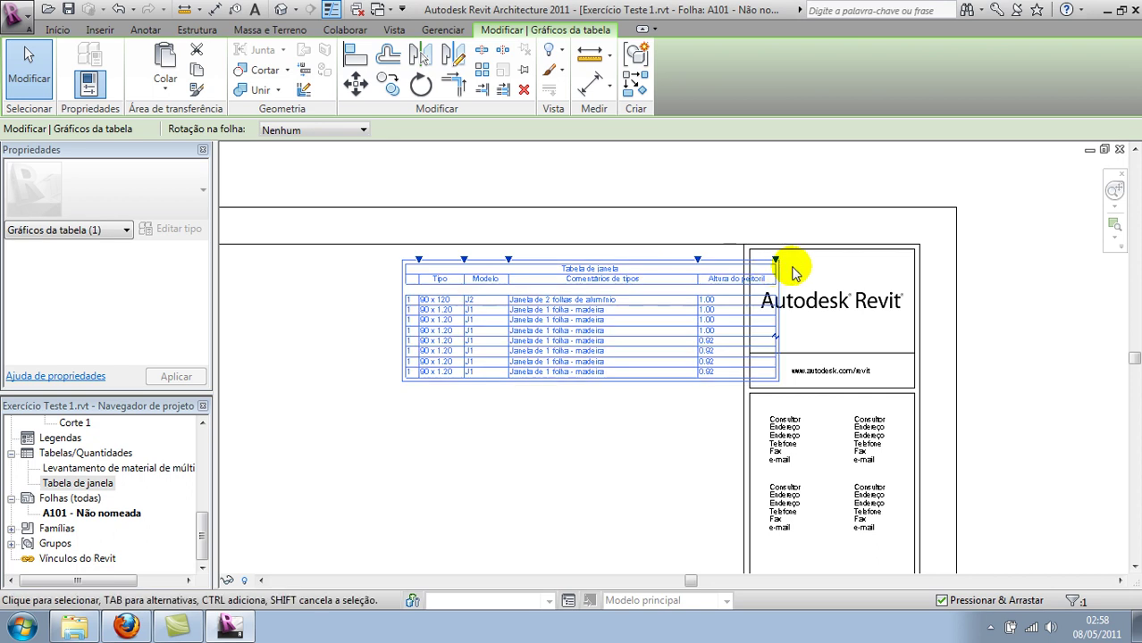
left_click_drag(775, 264, 733, 264)
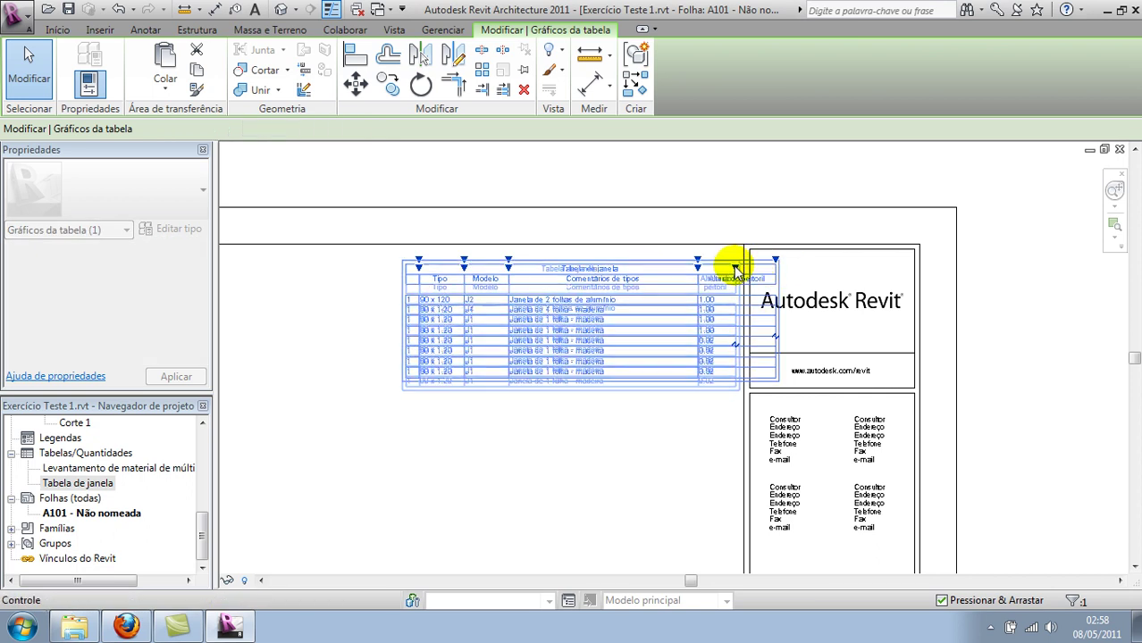
left_click_drag(643, 260, 626, 258)
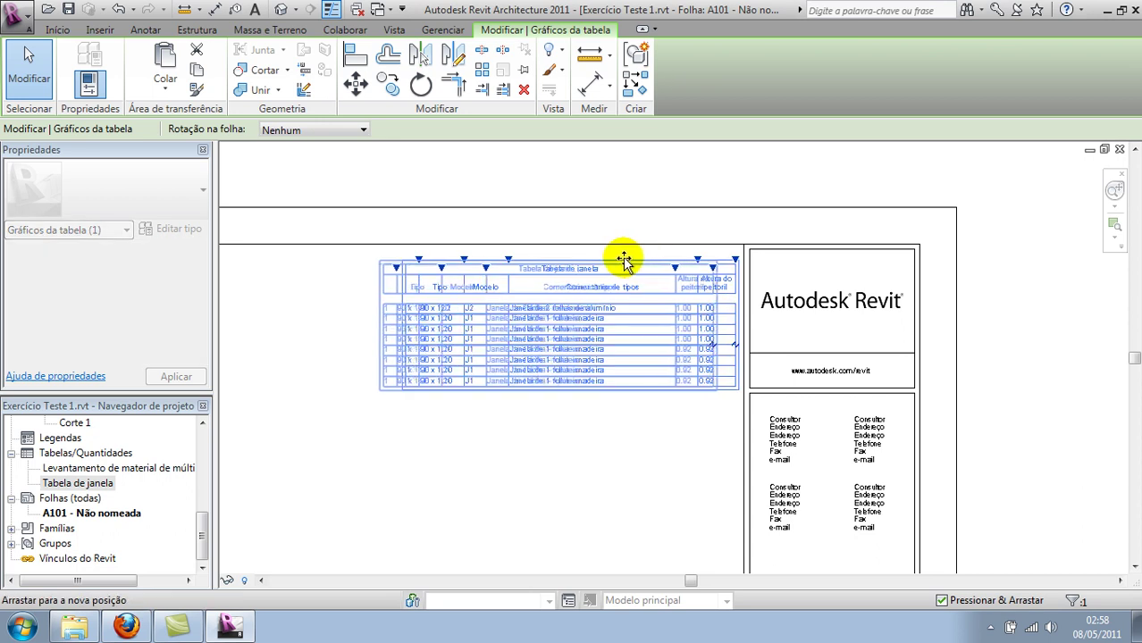
scroll(561, 447, "up", 3)
scroll(528, 434, "down", 1)
scroll(558, 466, "up", 2)
middle_click_drag(559, 466, 585, 482)
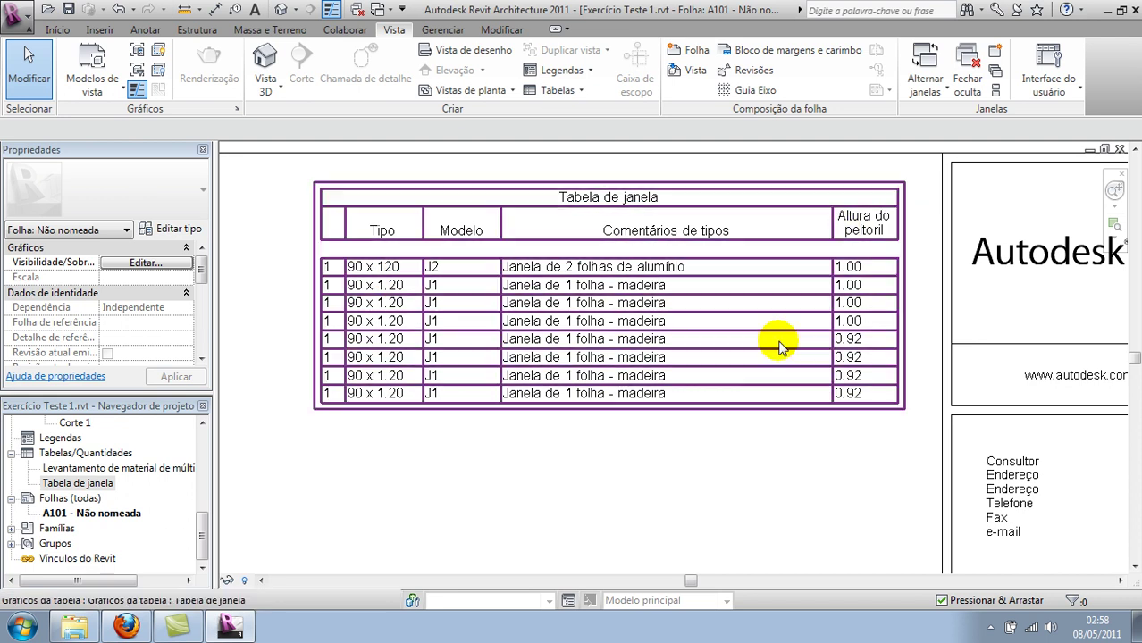
In Tabela de janela's fields, move Tipo down two places, then collapse the empty column before Modelo.
left_click(400, 270)
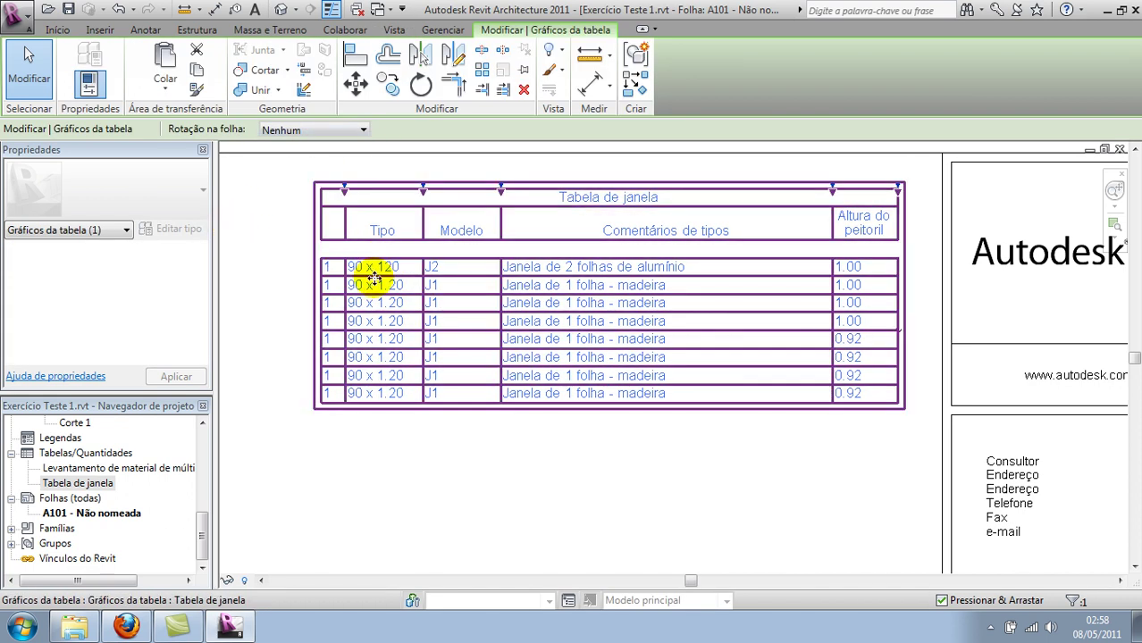
double_click(80, 483)
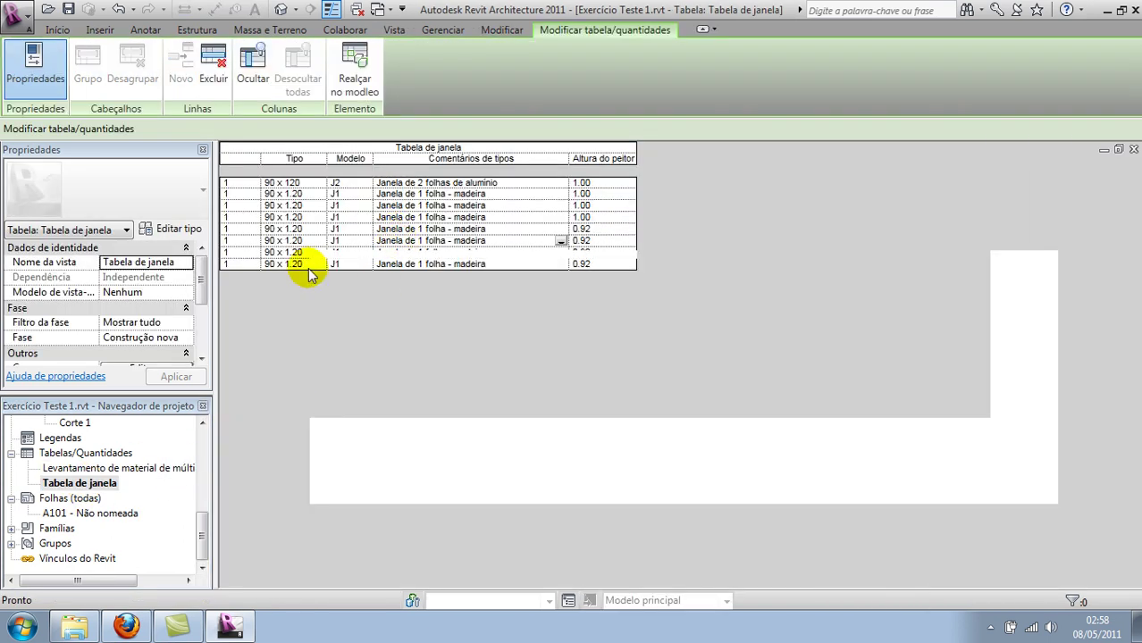
scroll(203, 298, "down", 3)
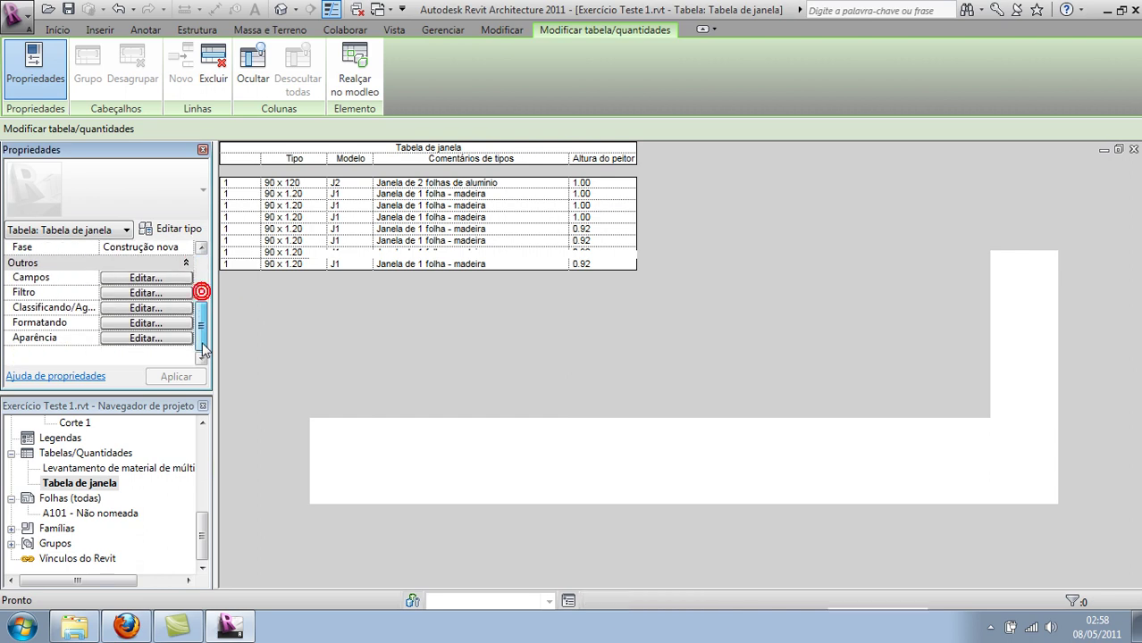
left_click(148, 279)
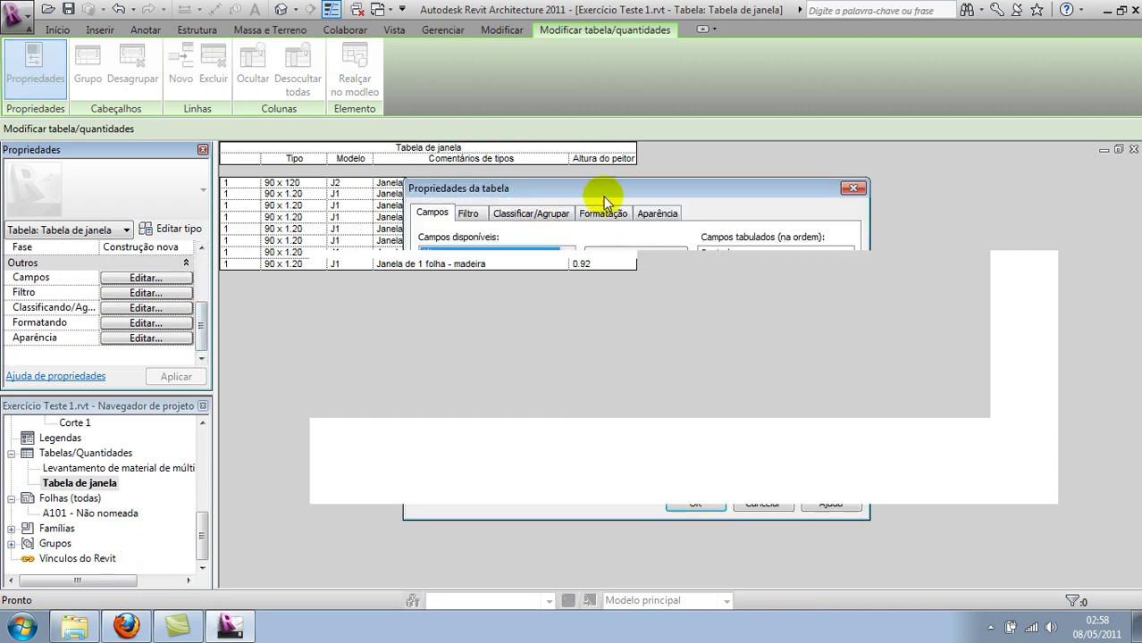
left_click_drag(659, 183, 630, 189)
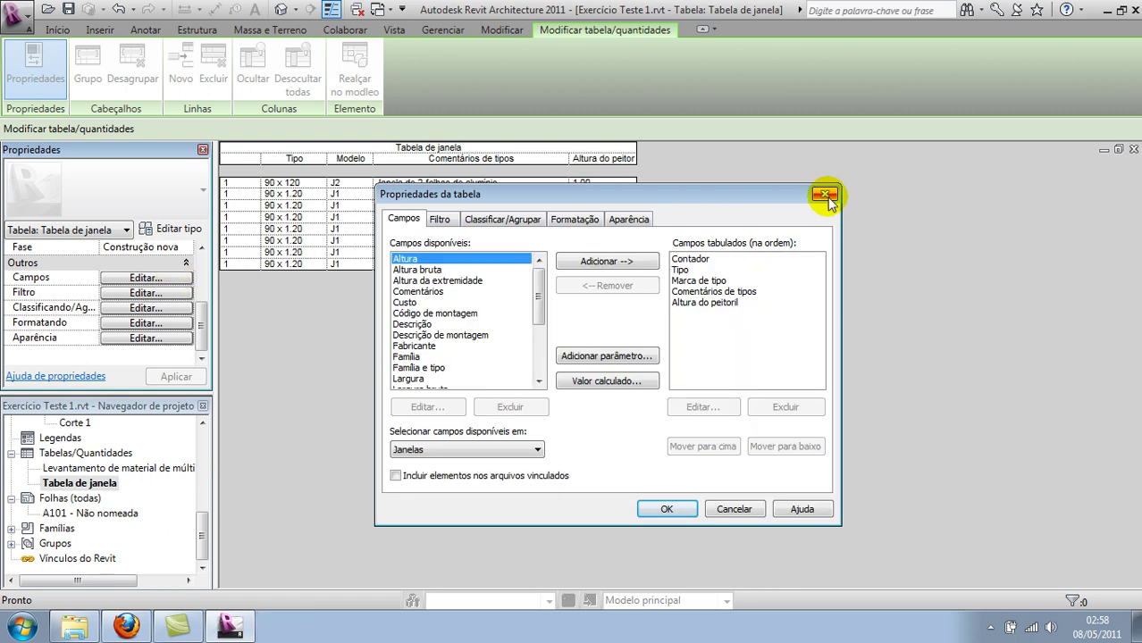
left_click(703, 269)
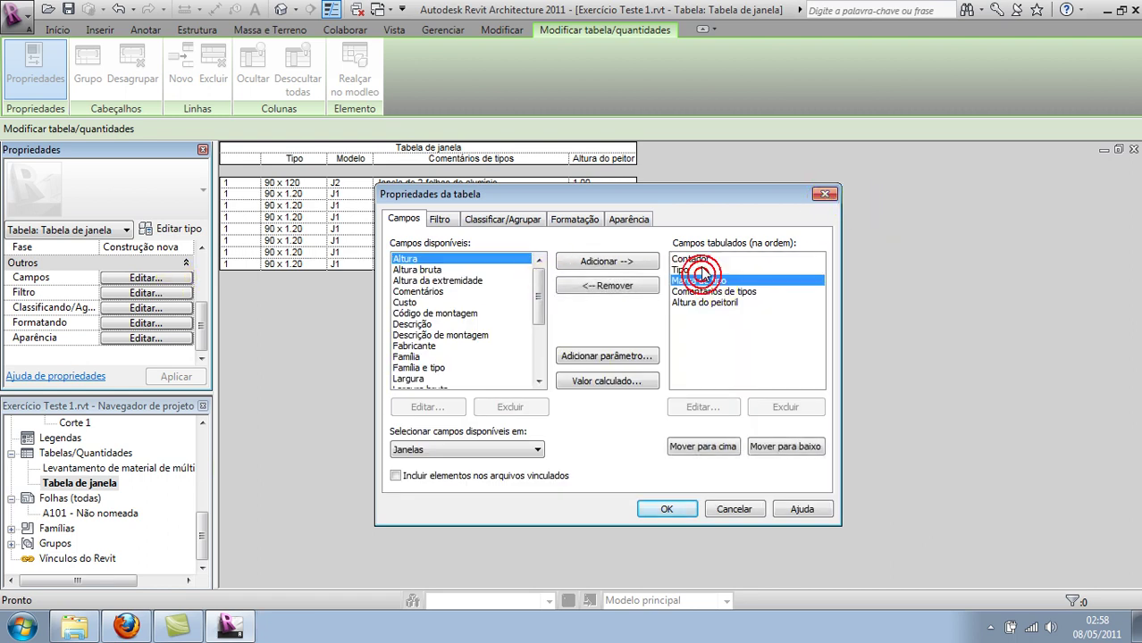
left_click(752, 455)
left_click(753, 456)
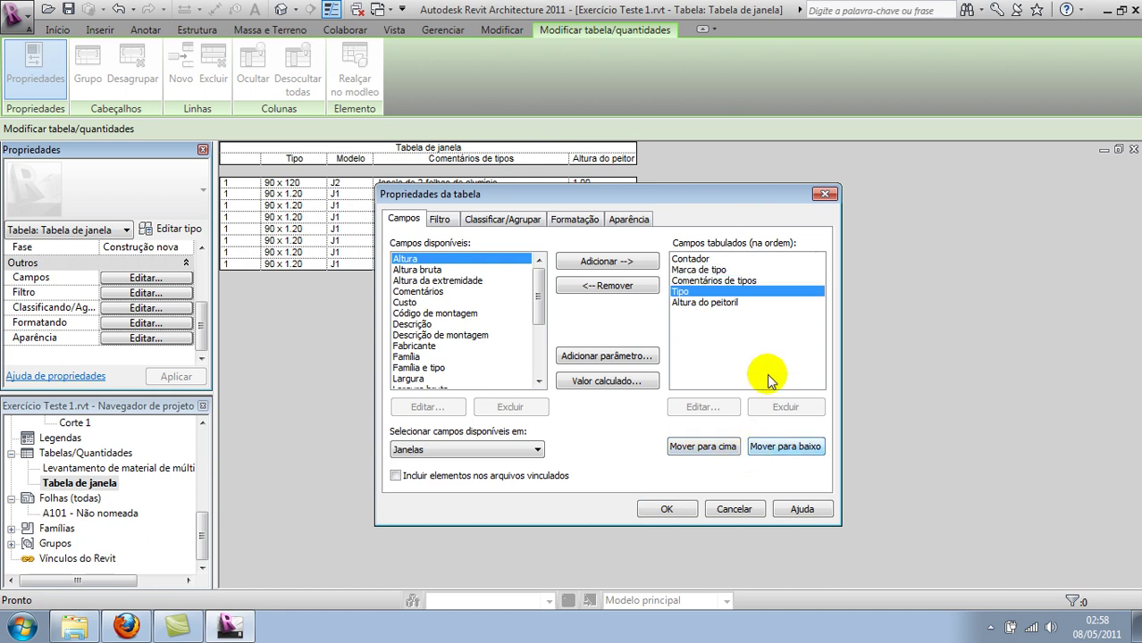
left_click(665, 510)
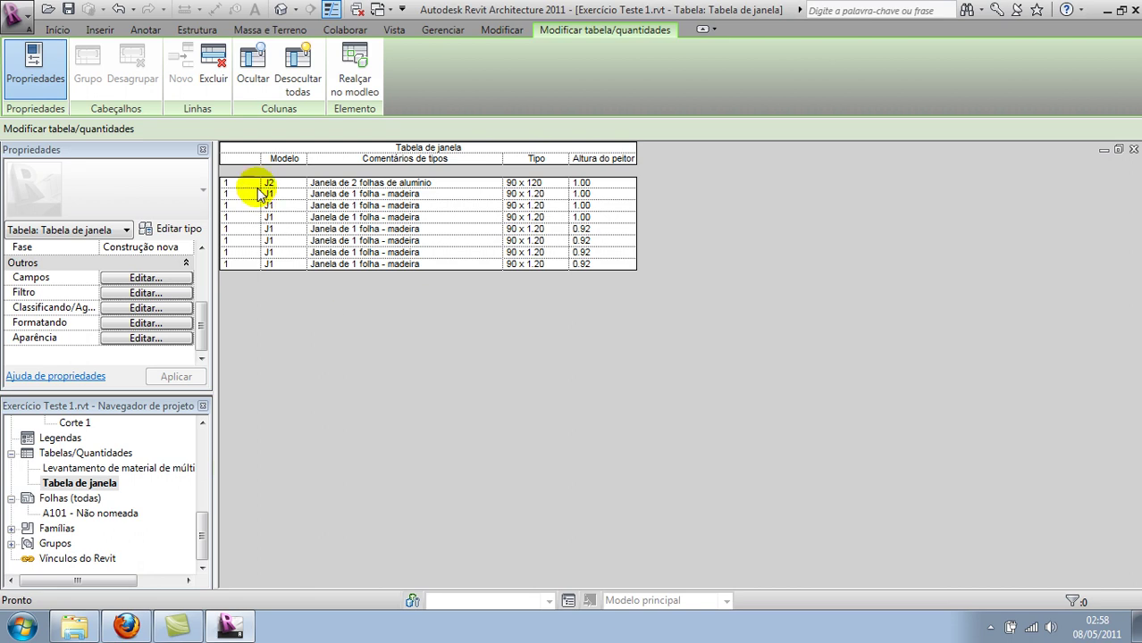
left_click_drag(261, 160, 240, 161)
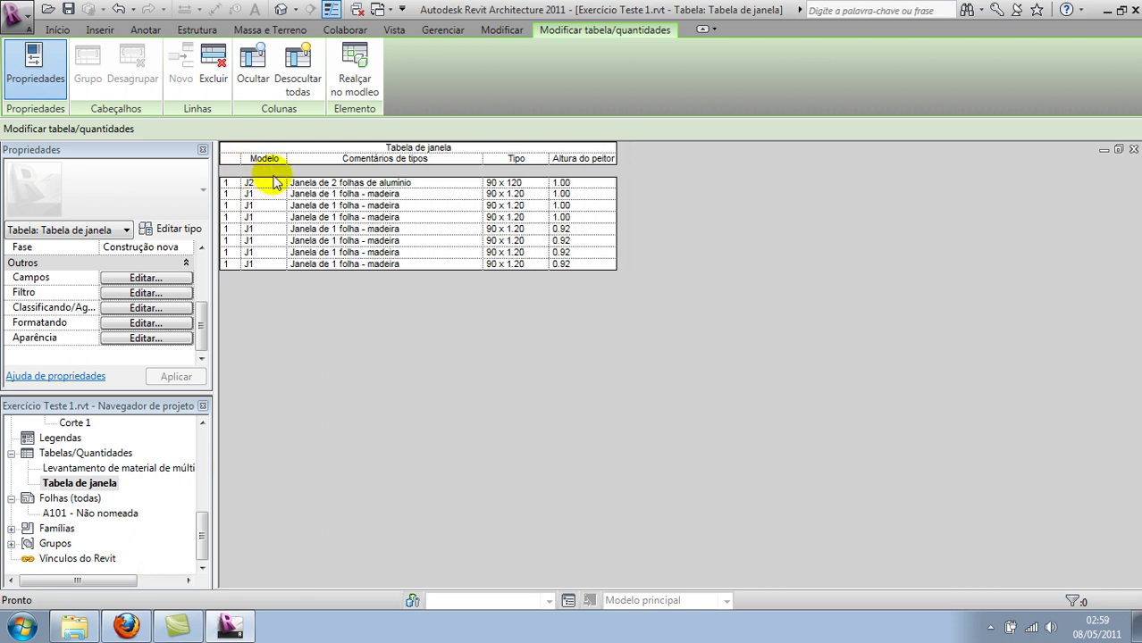
On sheet A101, drag the schedule grips to shrink Modelo and enlarge Comentários de tipos.
left_click(202, 520)
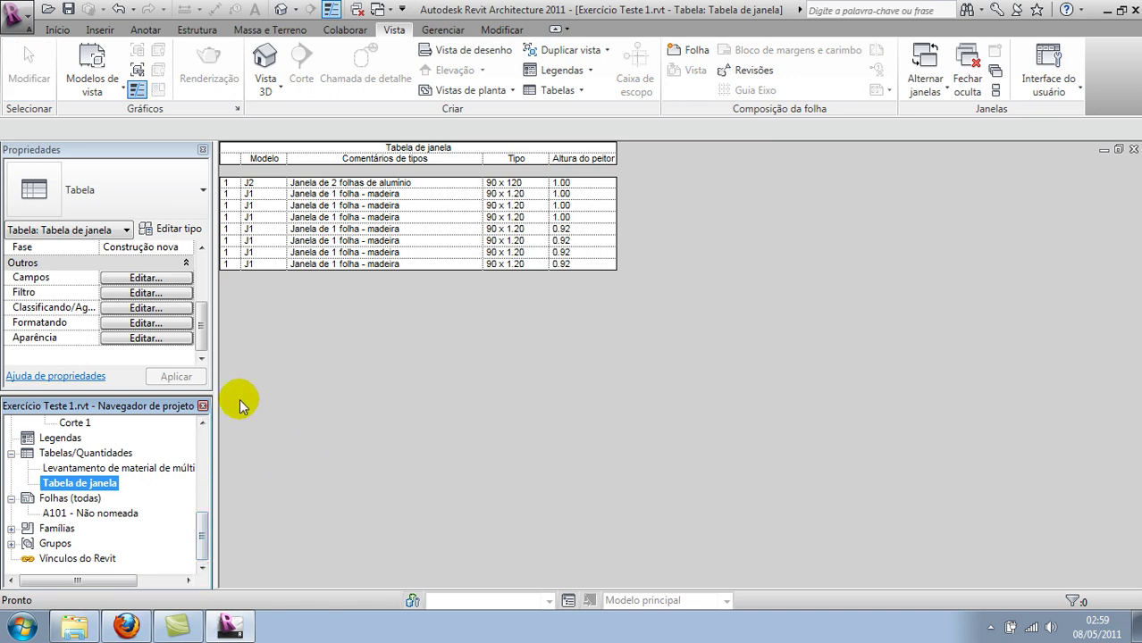
double_click(111, 515)
left_click(472, 484)
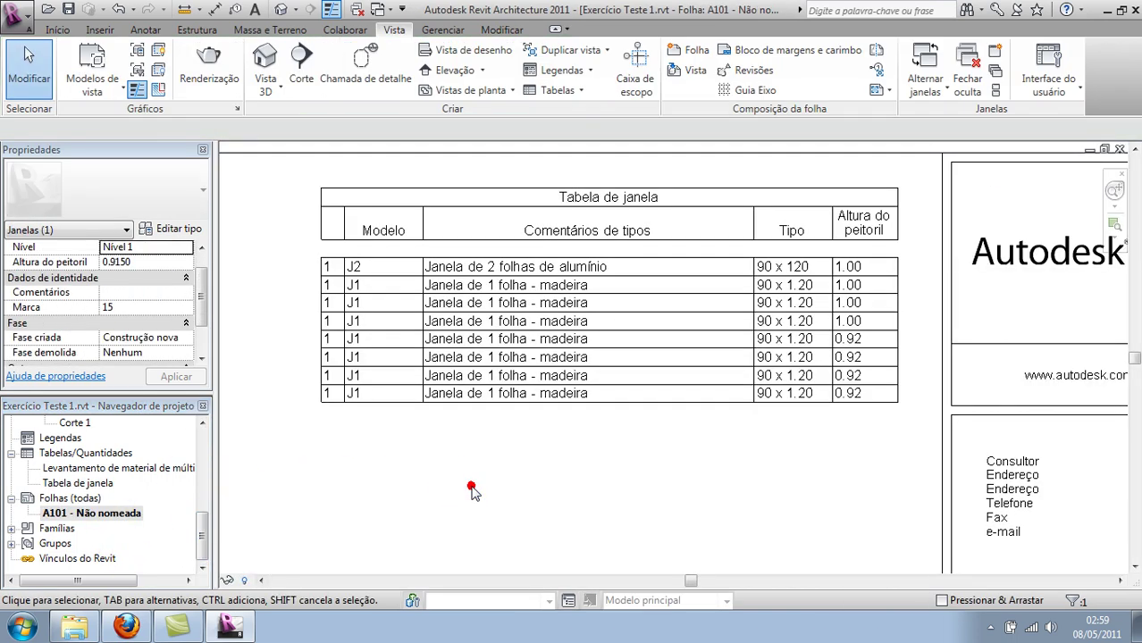
left_click(426, 239)
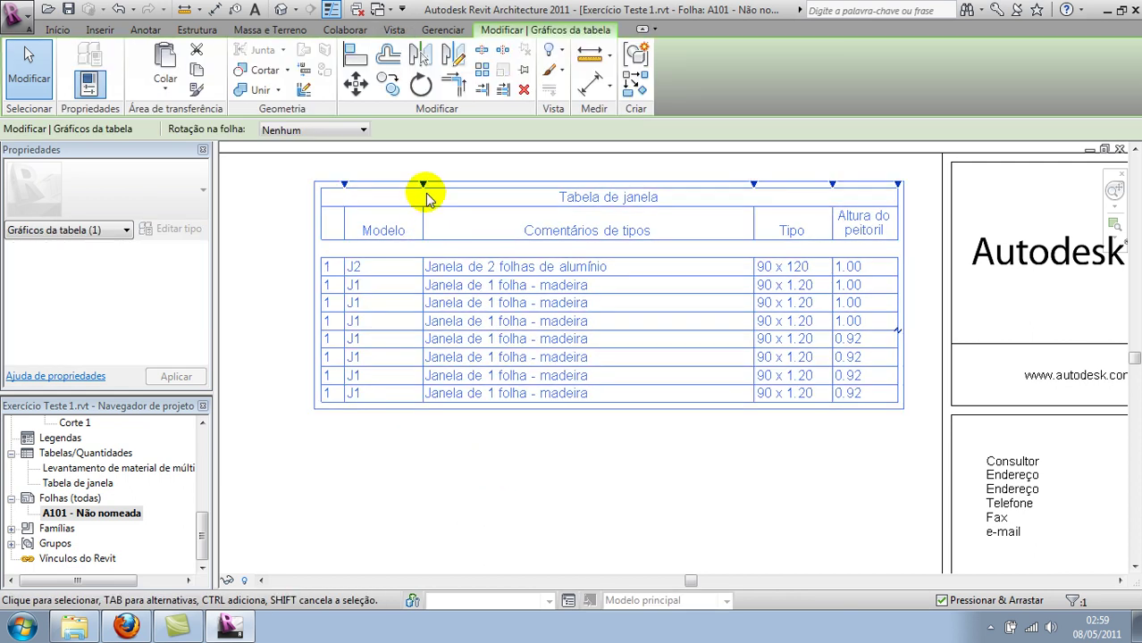
left_click_drag(423, 191, 399, 188)
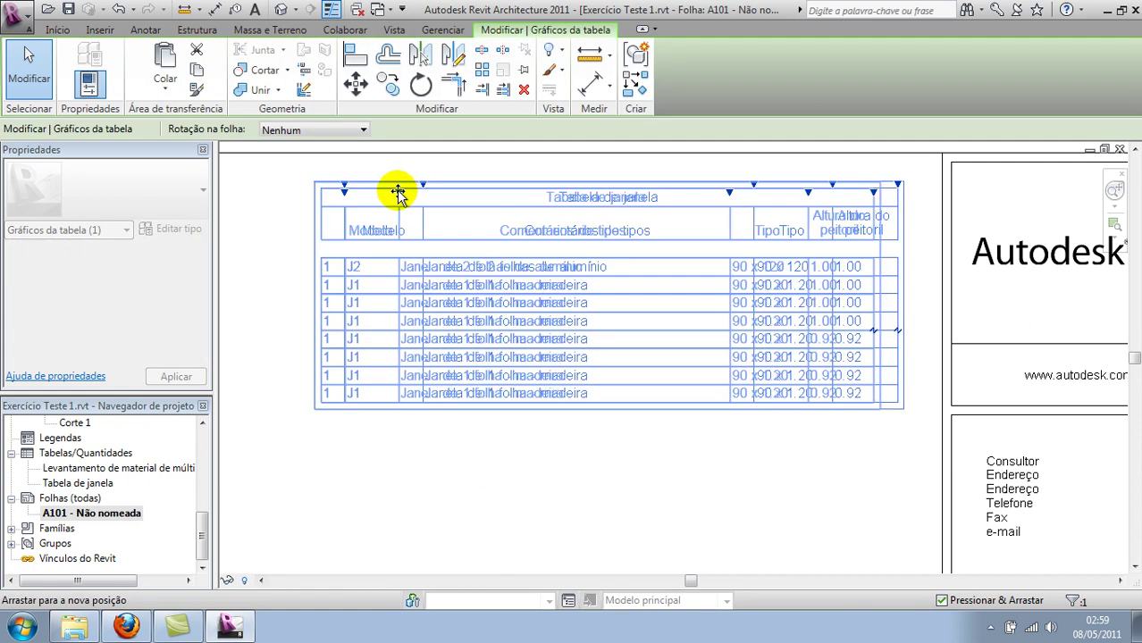
left_click(675, 446)
left_click(784, 286)
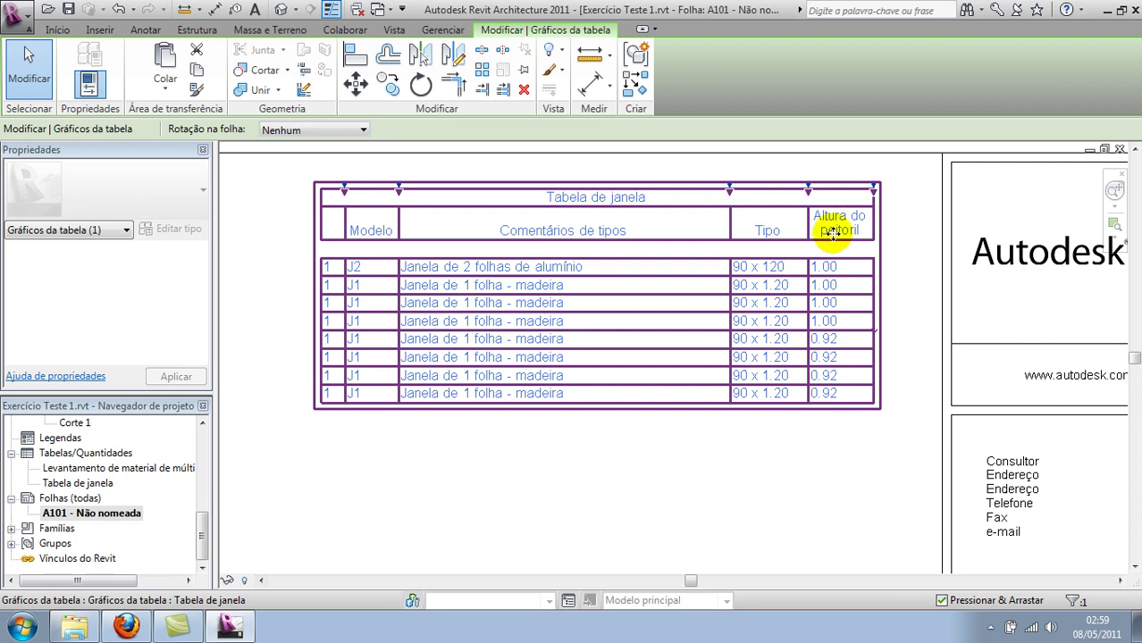
left_click_drag(730, 188, 759, 185)
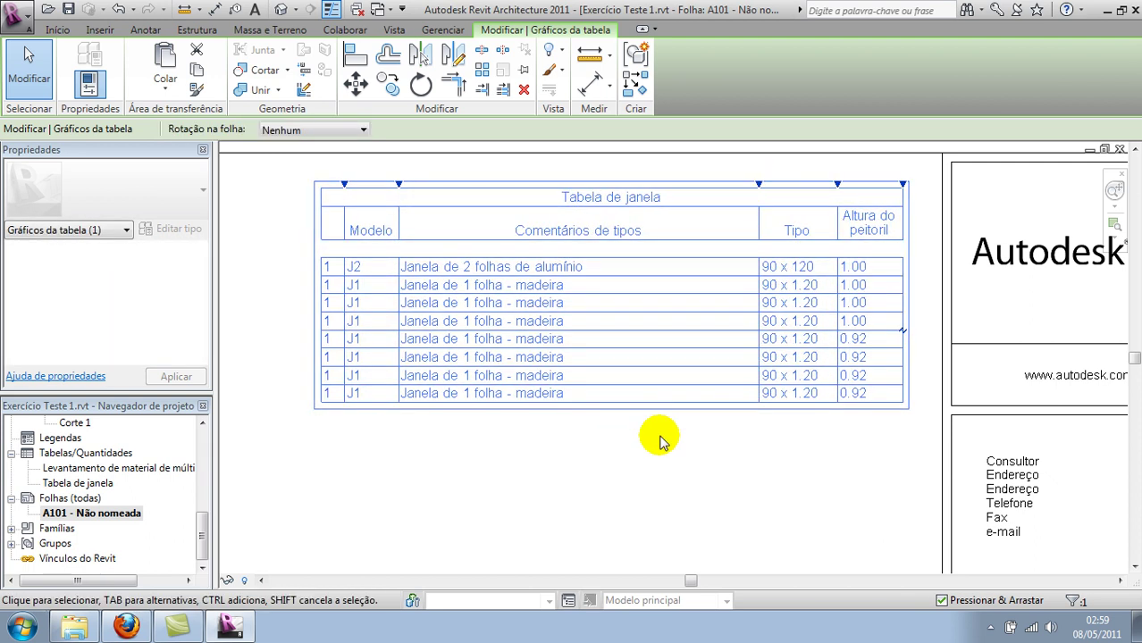
left_click(661, 441)
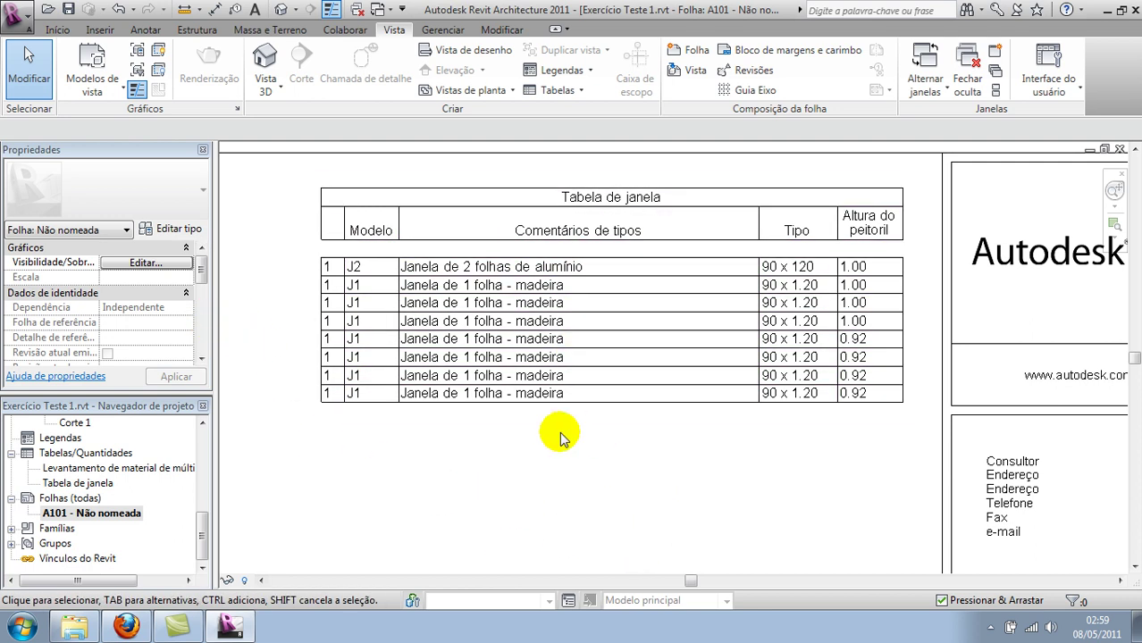
scroll(534, 448, "down", 1)
scroll(533, 449, "down", 1)
scroll(561, 380, "down", 1)
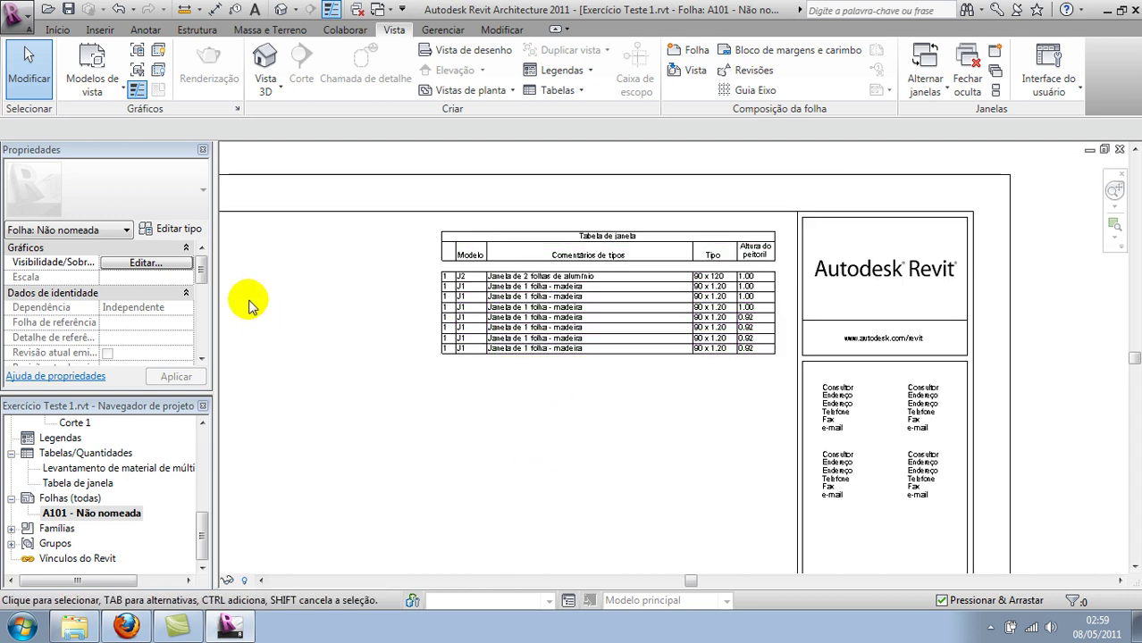
Switch to the Nível 1 floor plan view.
left_click(201, 462)
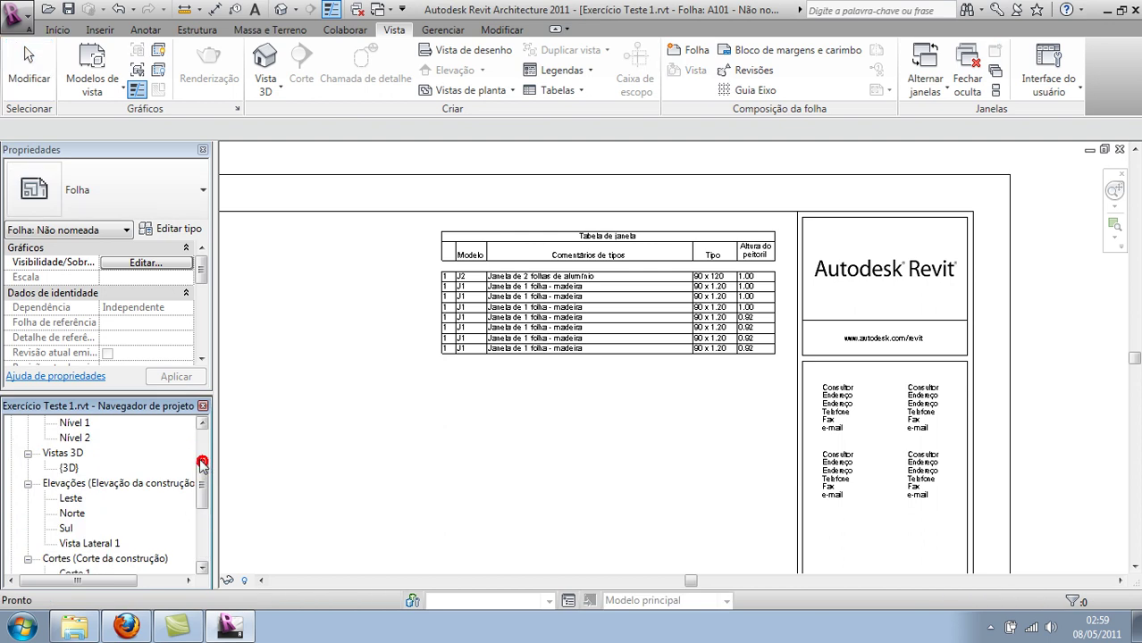
double_click(75, 453)
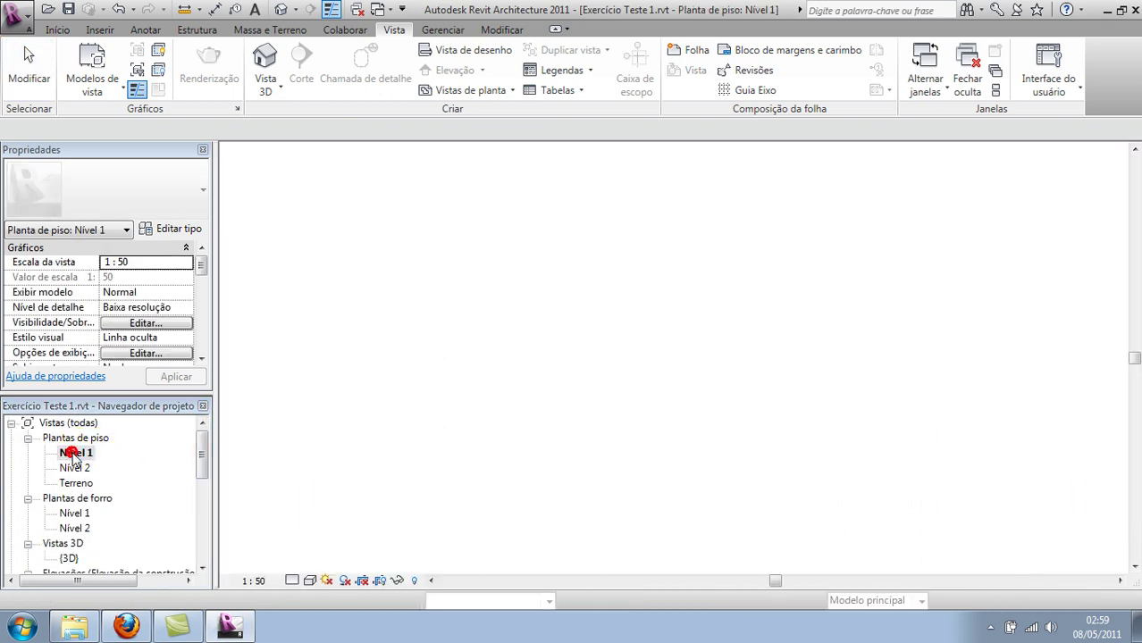
scroll(538, 425, "down", 3)
scroll(502, 387, "up", 2)
scroll(598, 364, "up", 2)
scroll(606, 446, "up", 1)
scroll(634, 377, "up", 1)
scroll(634, 383, "up", 1)
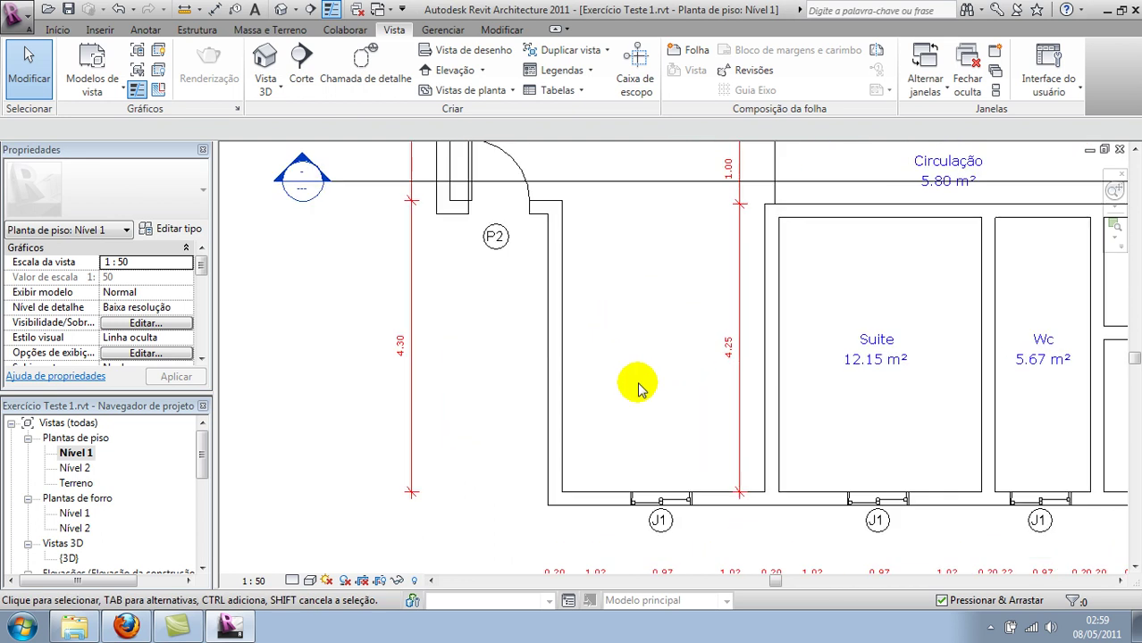
scroll(519, 303, "up", 2)
scroll(894, 460, "down", 1)
scroll(739, 475, "down", 1)
scroll(623, 369, "down", 1)
Pan and zoom to Sala and Circulação to inspect the J1 and J2 window tags.
middle_click_drag(622, 368, 797, 467)
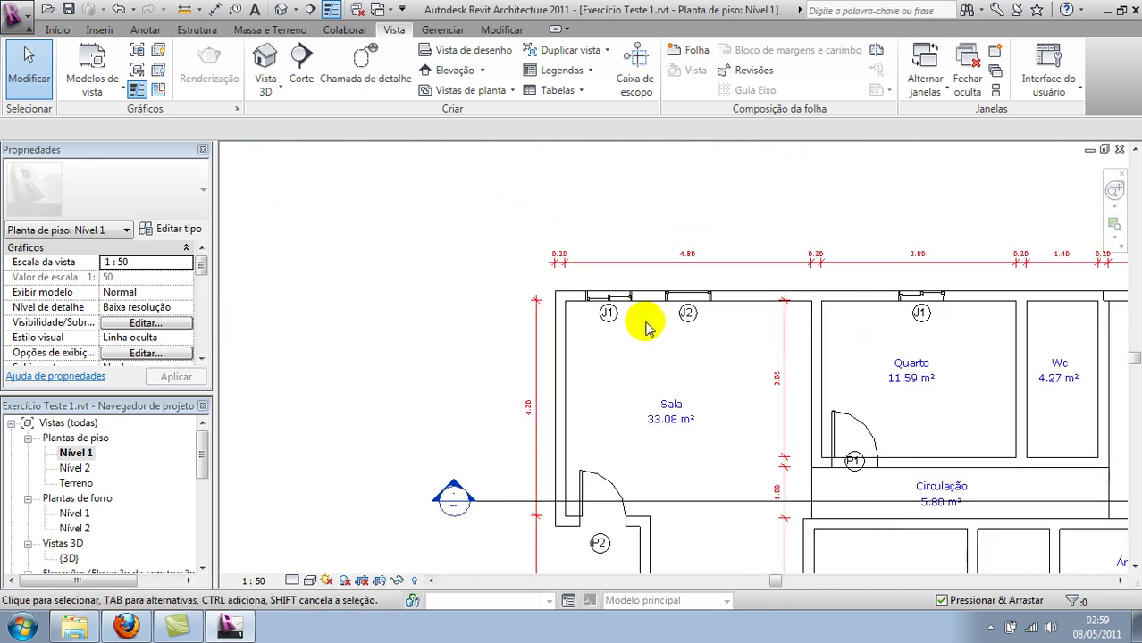
scroll(625, 348, "up", 2)
scroll(616, 344, "up", 1)
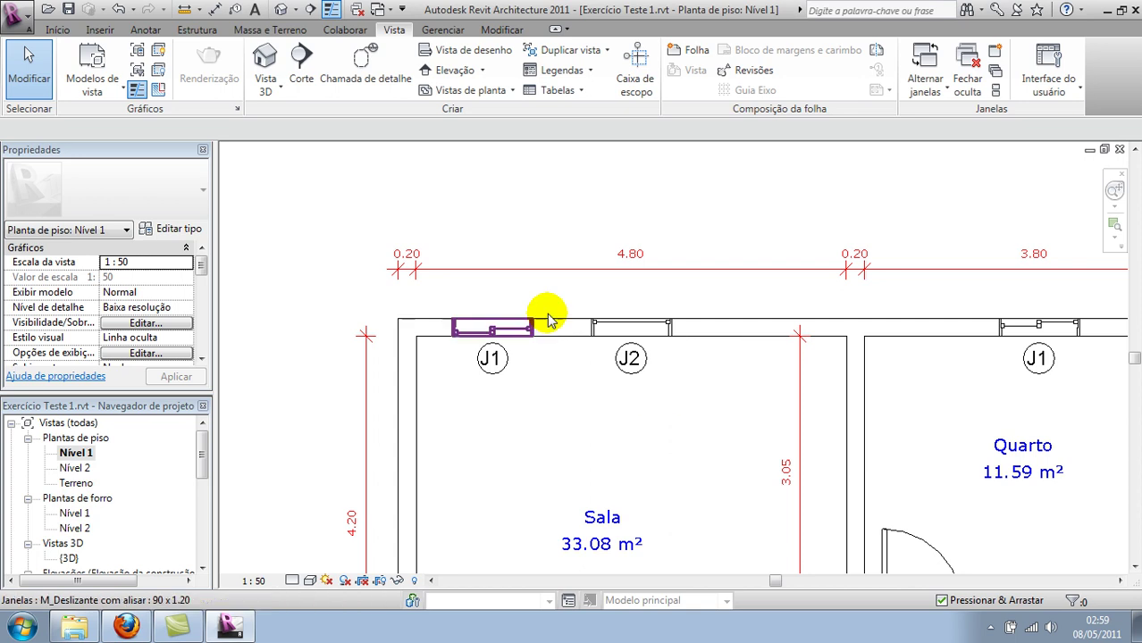
scroll(684, 366, "down", 2)
scroll(697, 350, "up", 2)
middle_click_drag(703, 346, 722, 217)
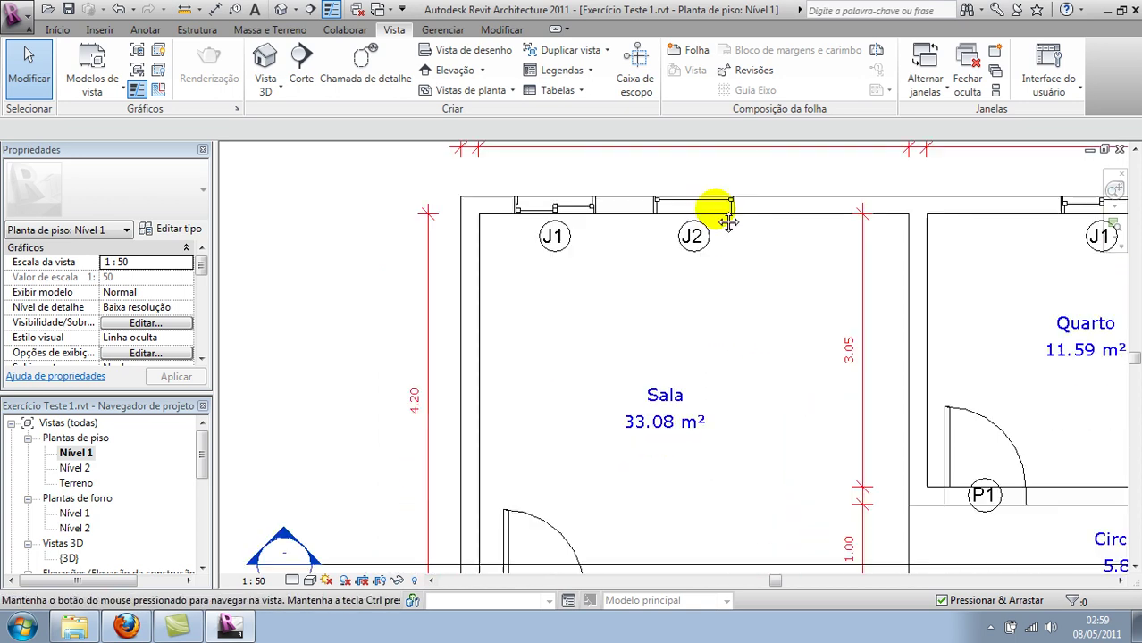
scroll(688, 357, "down", 2)
scroll(621, 357, "up", 2)
middle_click_drag(621, 358, 581, 446)
scroll(581, 446, "down", 2)
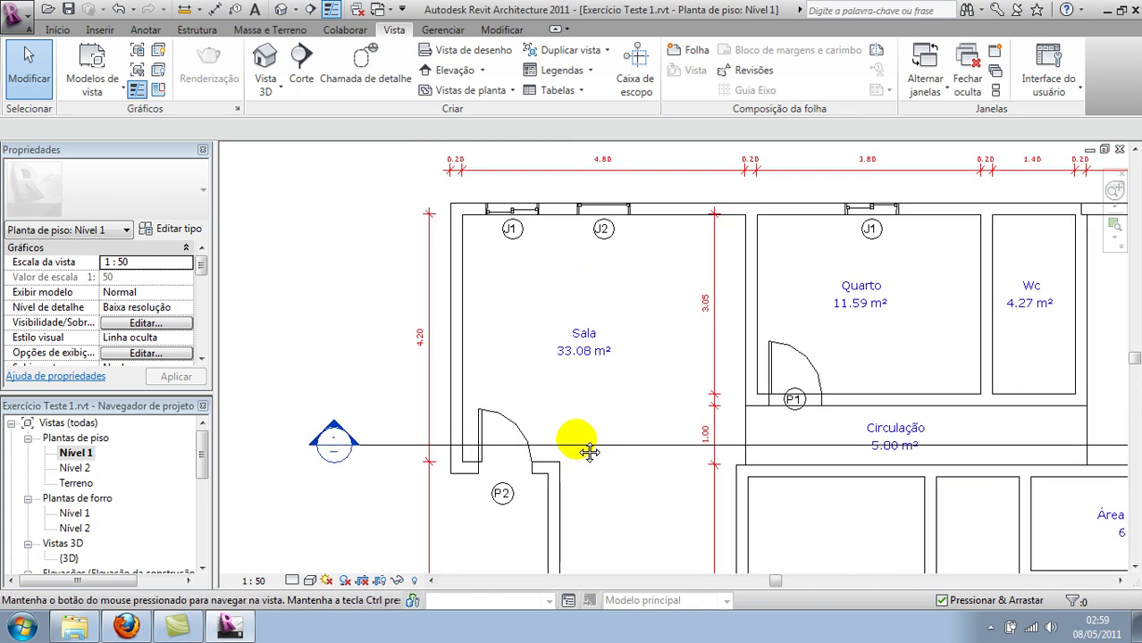